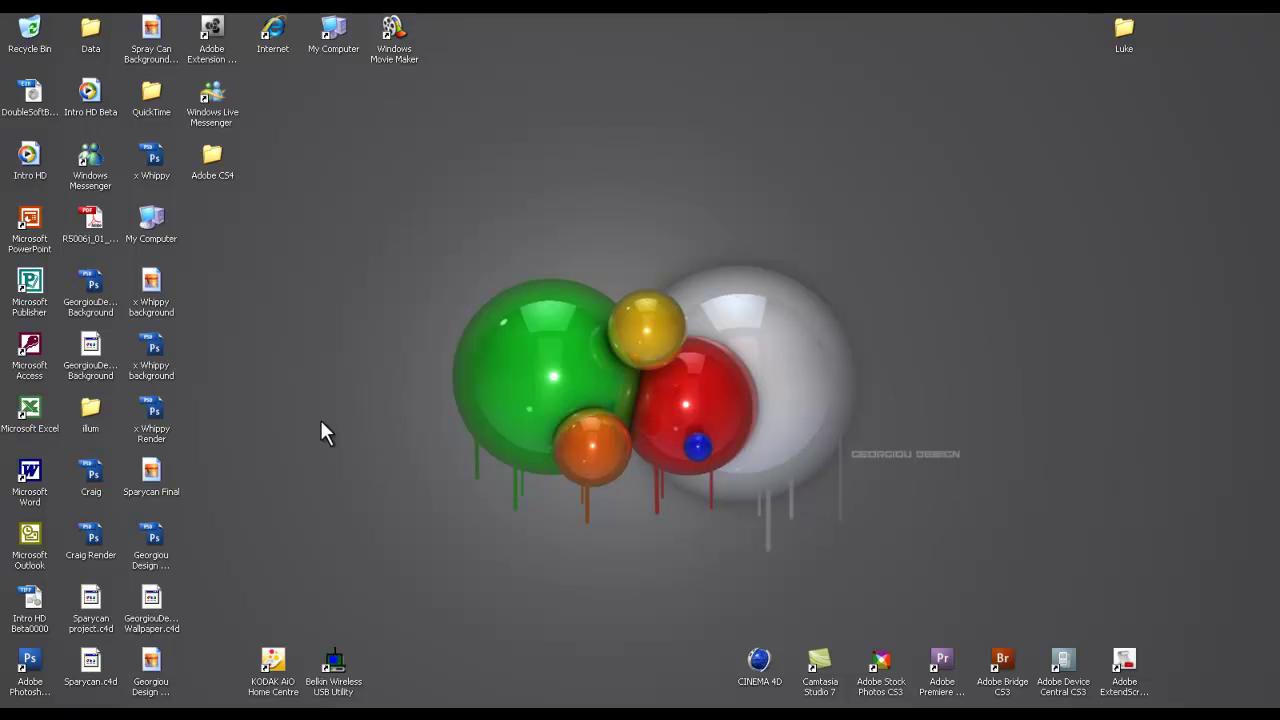
- Switch to CINEMA 4D, turn the perspective view around, and add a sphere primitive to the empty scene
click(240, 714)
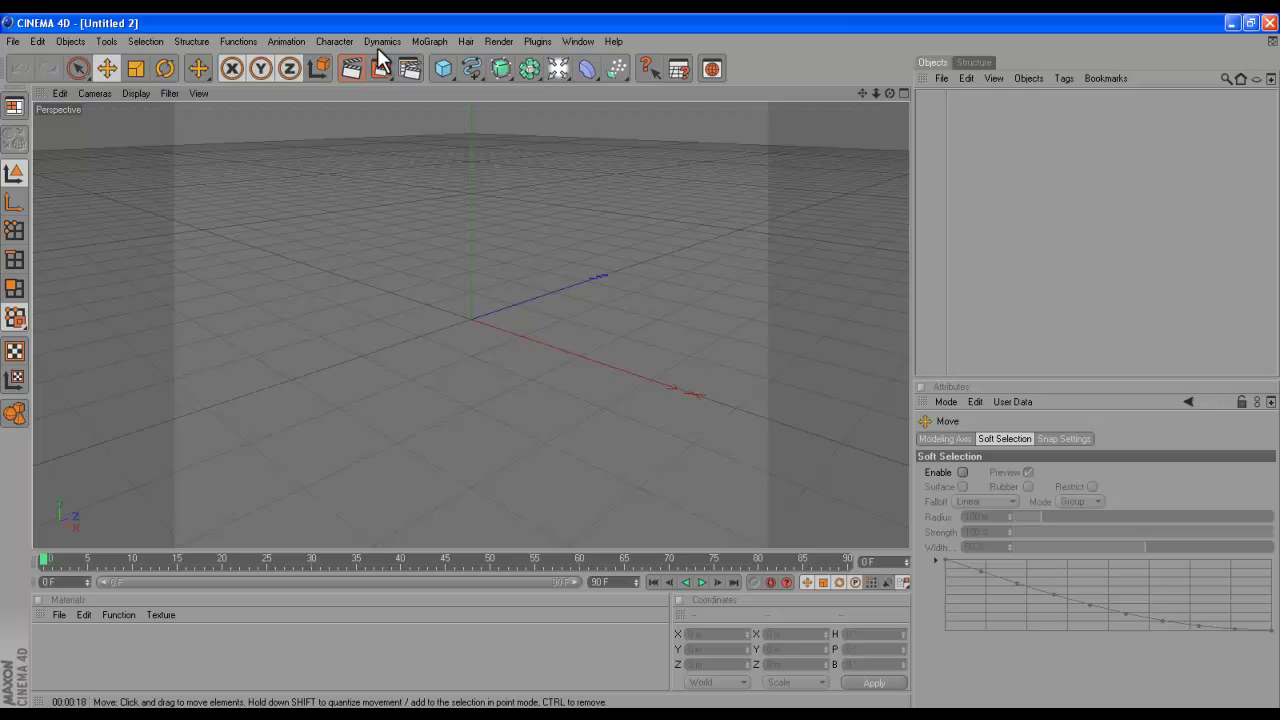
mouse_move(892, 92)
mouse_down()
mouse_move(638, 363)
mouse_move(814, 420)
mouse_move(643, 362)
mouse_move(657, 422)
mouse_move(640, 357)
mouse_move(625, 360)
mouse_move(640, 361)
mouse_up()
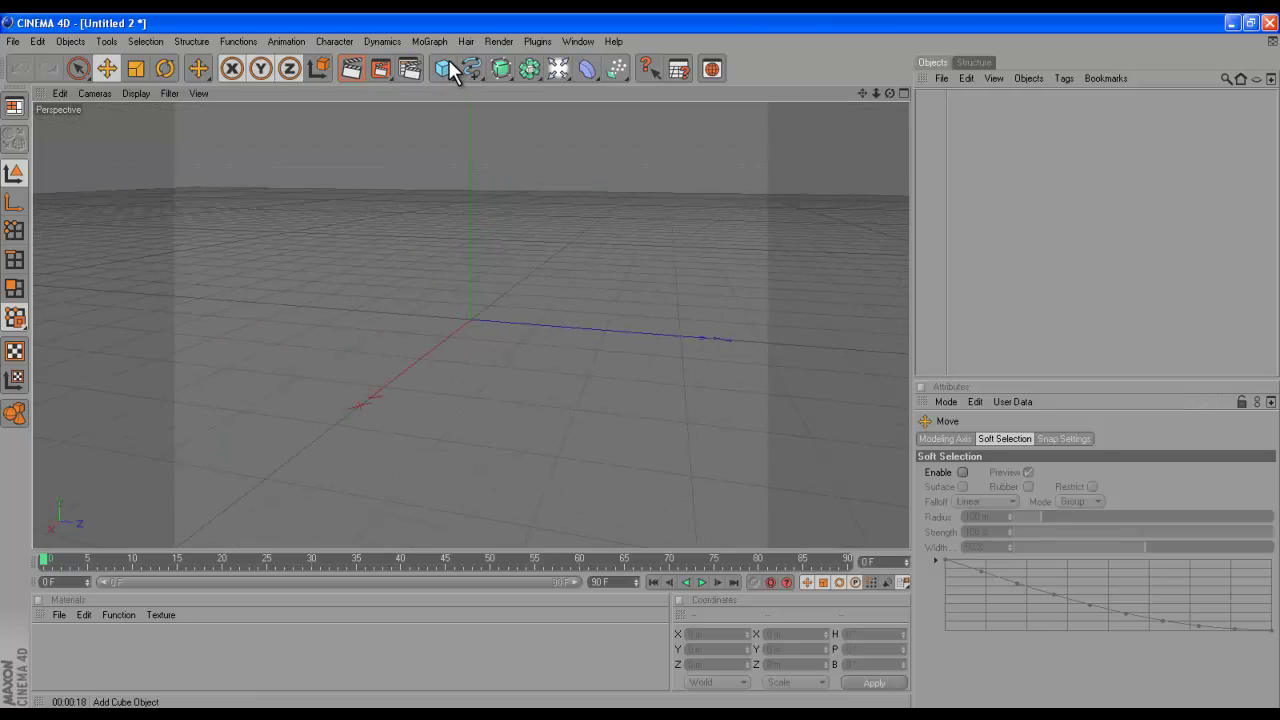
click(449, 66)
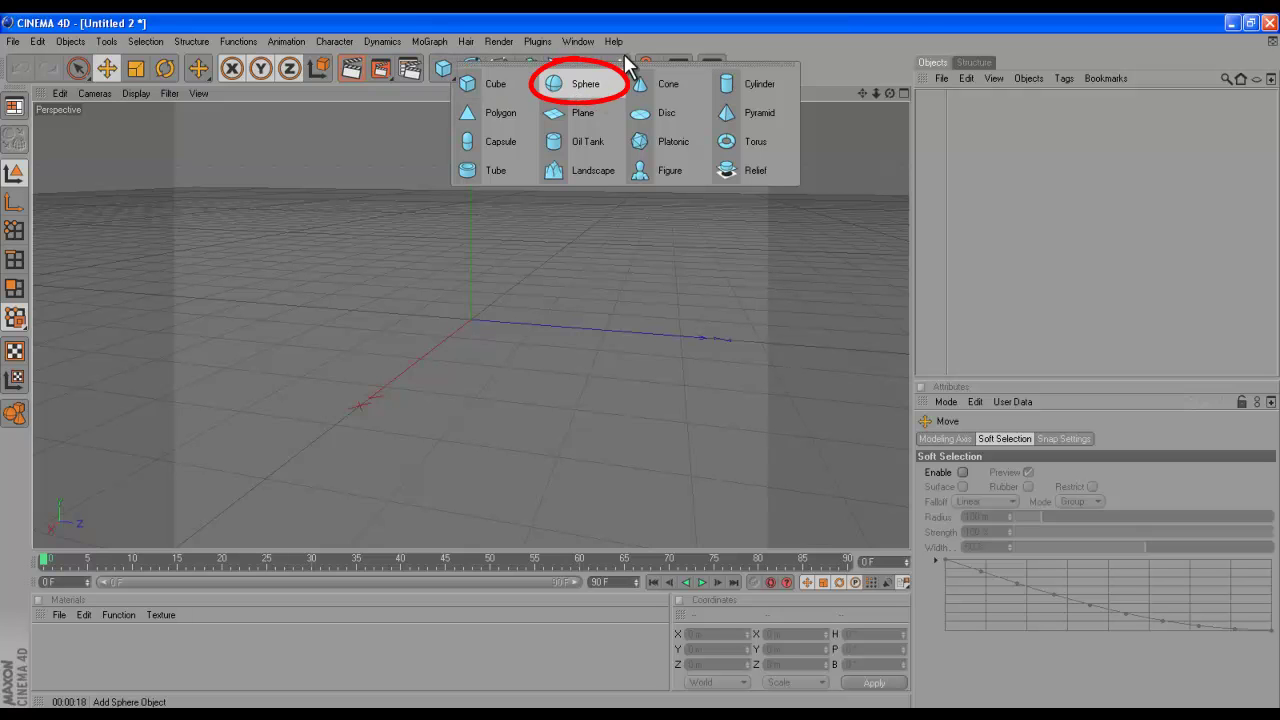
click(600, 86)
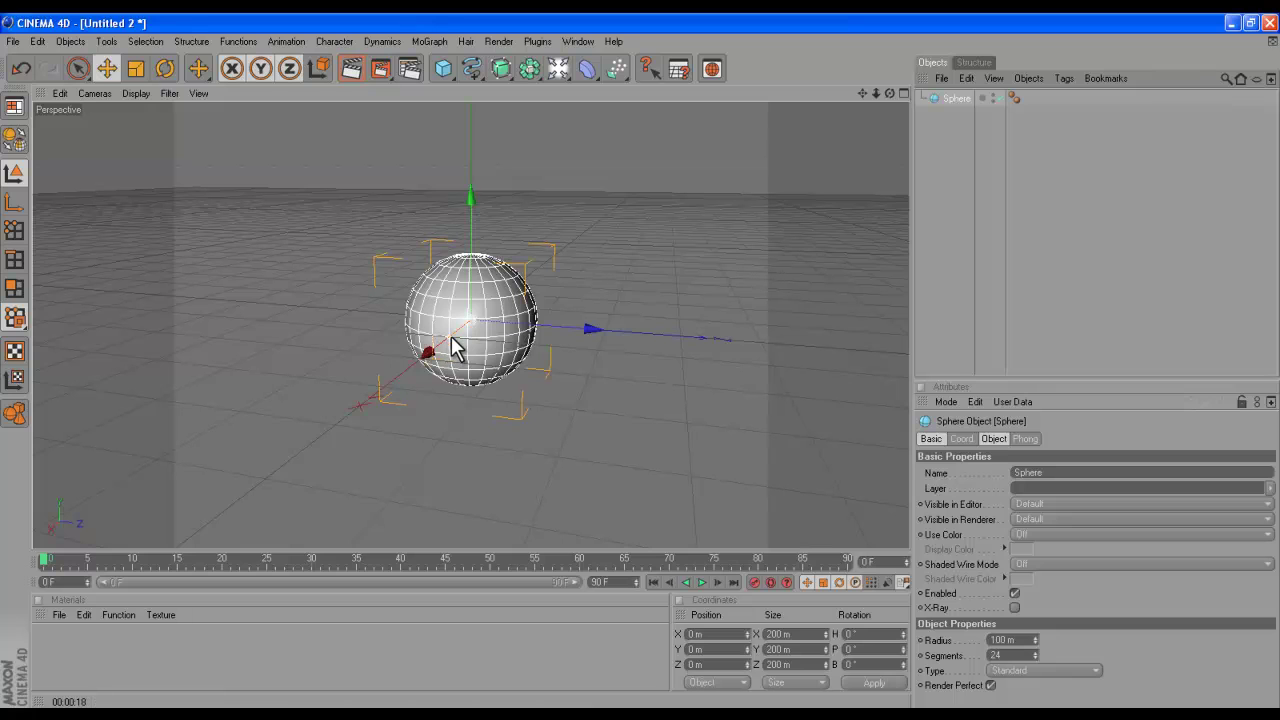
click(1236, 23)
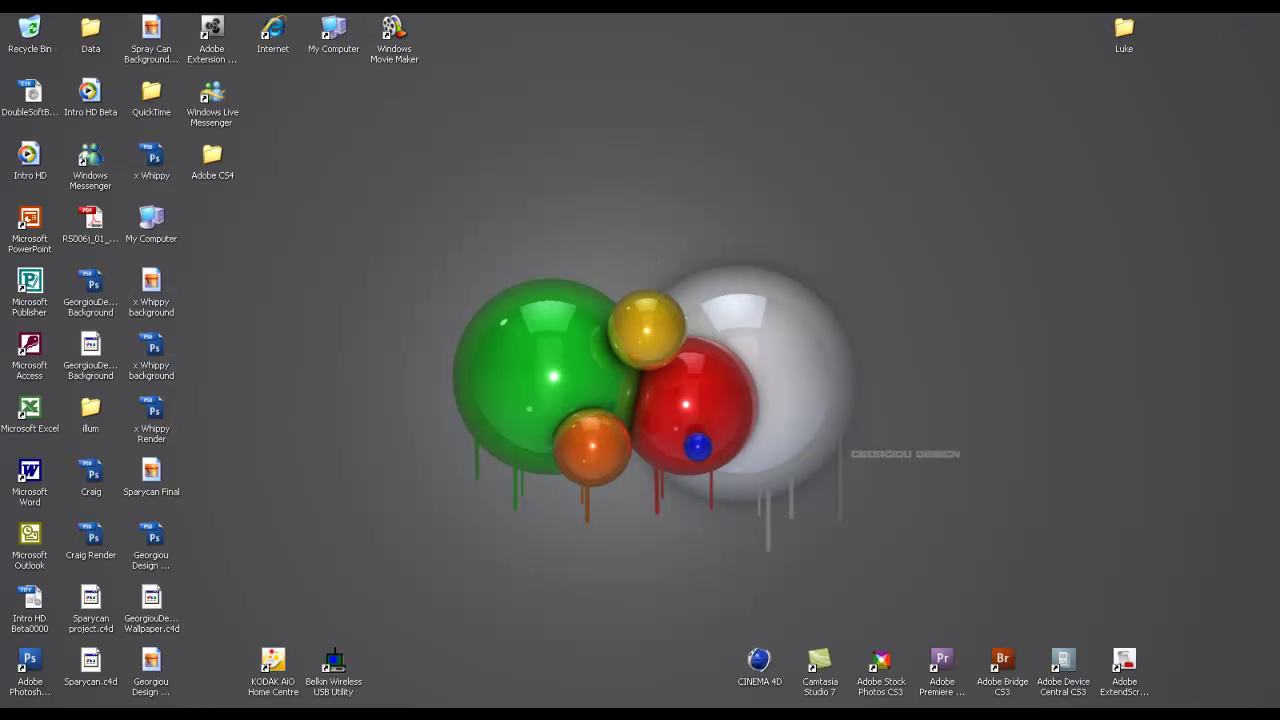
click(195, 716)
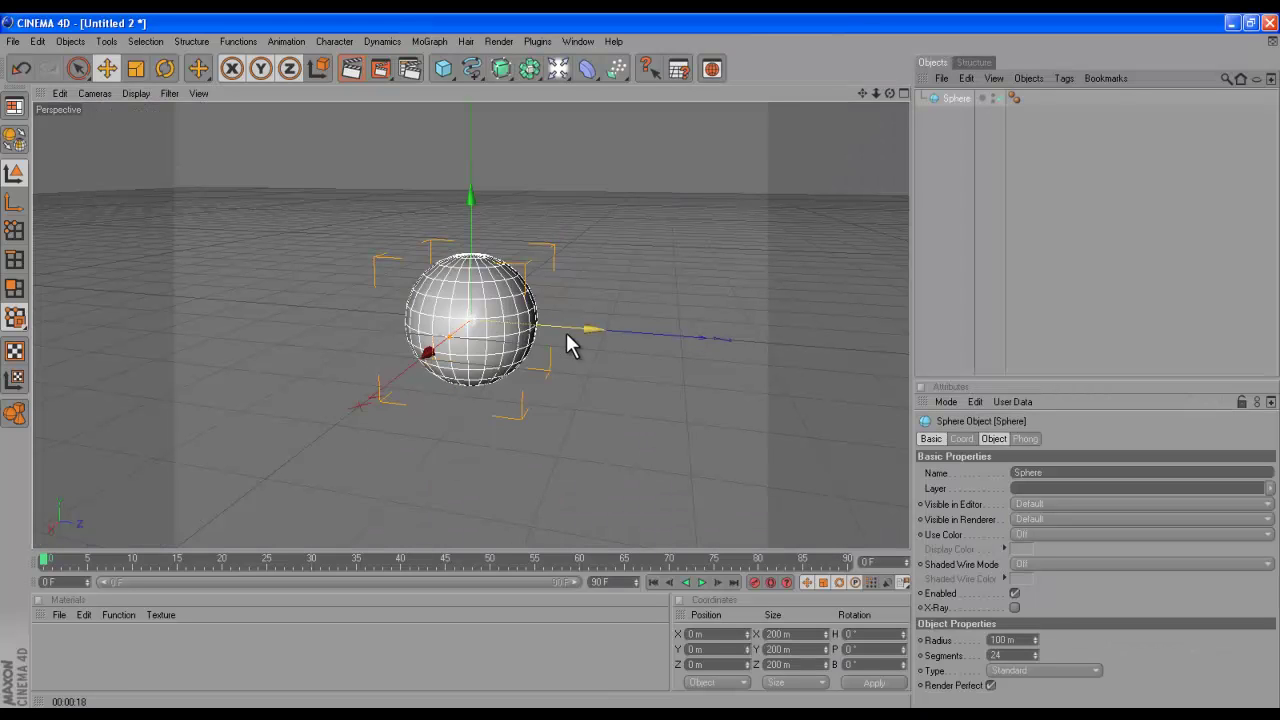
- Move the sphere along Z to about -122 m and scale it up to a radius of about 209 m
drag(588, 329, 450, 340)
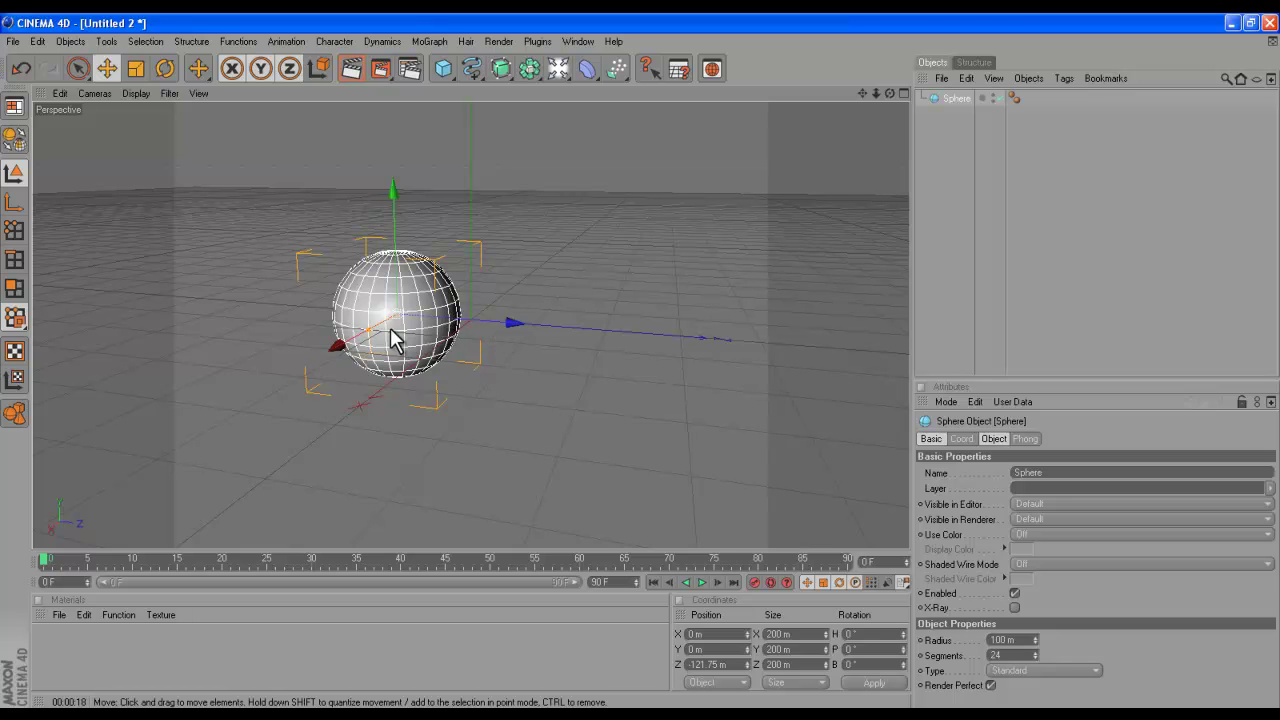
drag(369, 330, 640, 361)
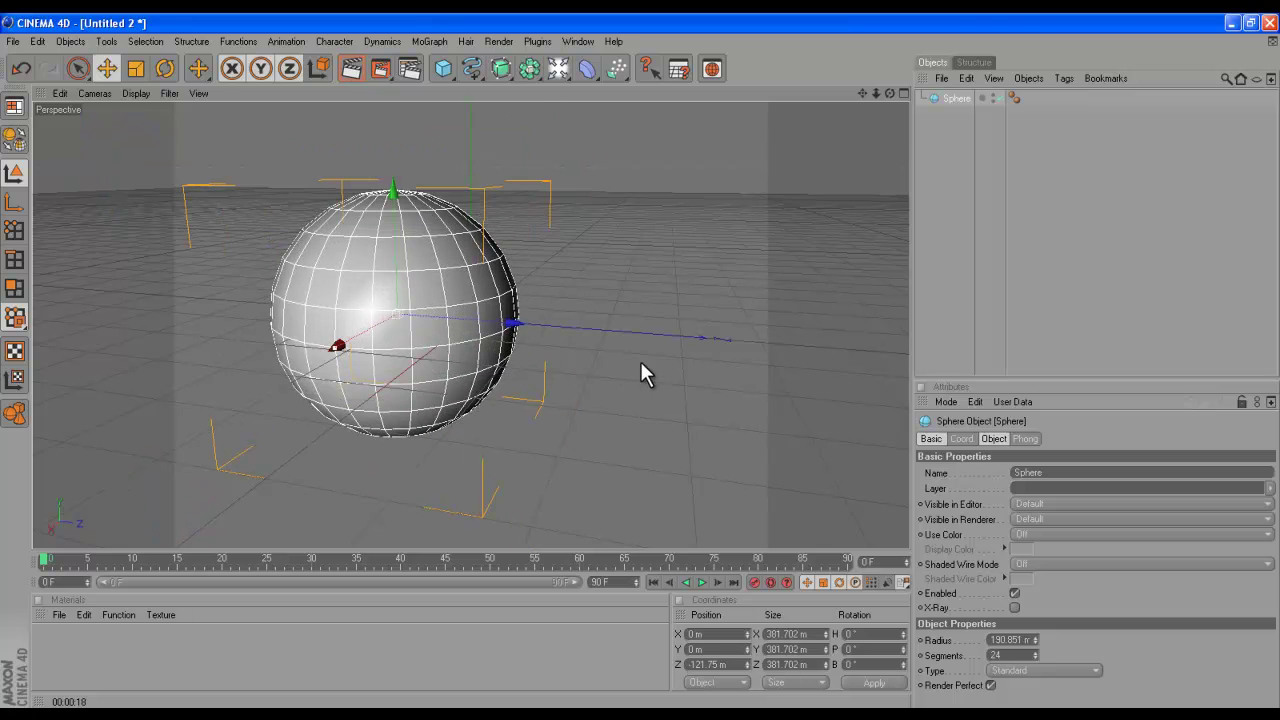
click(136, 68)
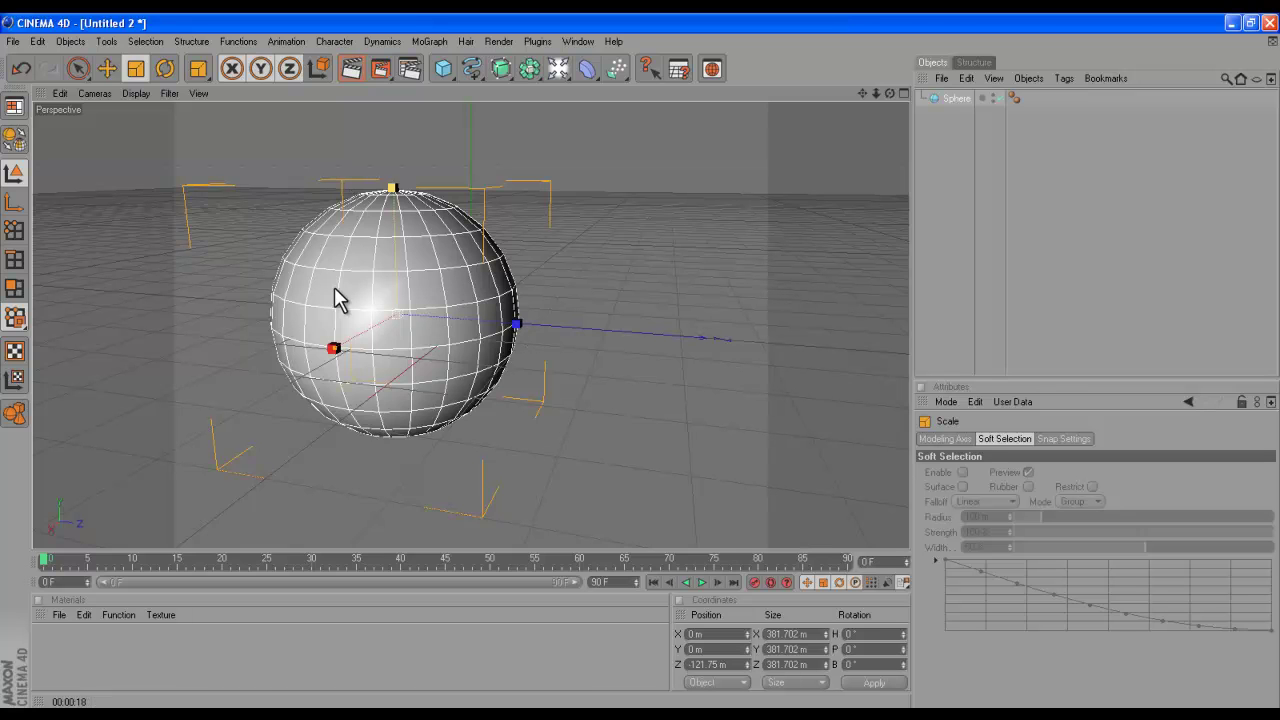
mouse_move(650, 363)
mouse_down()
mouse_move(857, 366)
mouse_move(432, 372)
mouse_move(720, 355)
mouse_move(625, 359)
mouse_move(644, 361)
mouse_up()
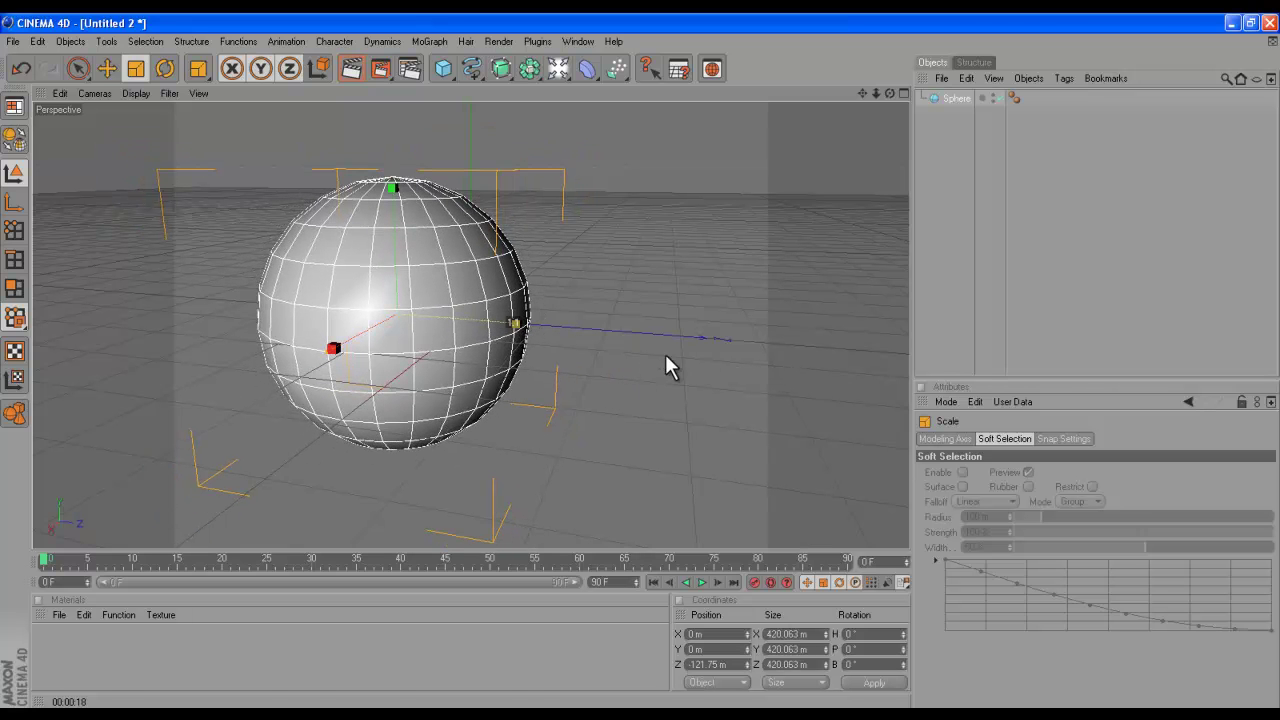
click(640, 249)
click(436, 290)
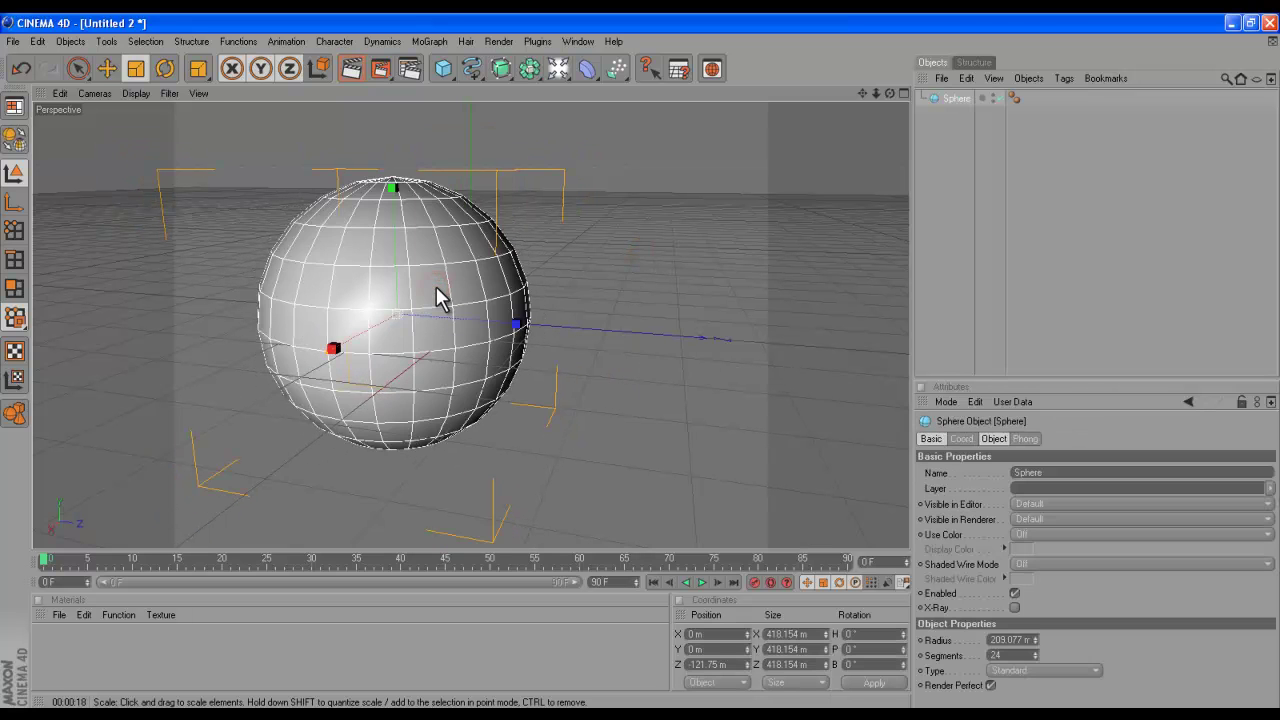
- Duplicate the large sphere, place the copy at about X -158 m and Z 110 m, and shrink it to a radius of about 155 m
key(ctrl+c)
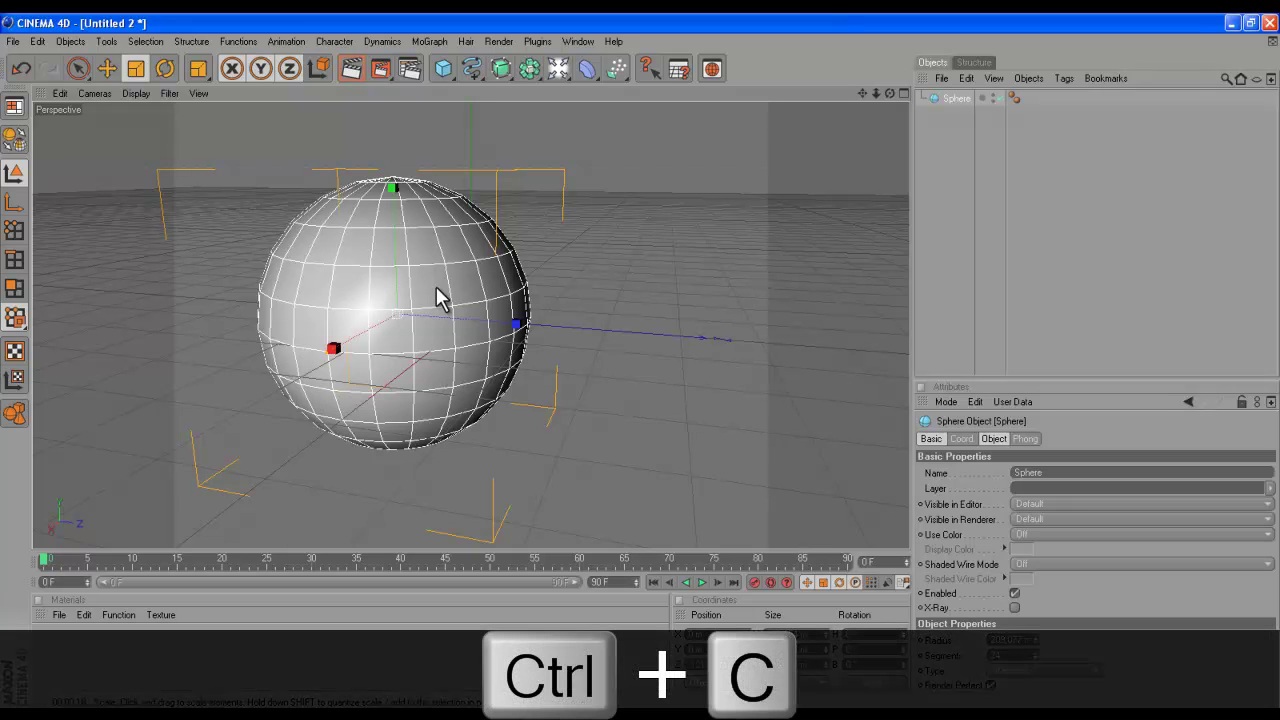
key(ctrl+v)
click(108, 68)
mouse_move(512, 335)
mouse_down()
mouse_move(672, 362)
mouse_move(480, 323)
mouse_move(520, 350)
mouse_up()
drag(641, 360, 635, 303)
drag(774, 346, 593, 369)
drag(708, 312, 538, 336)
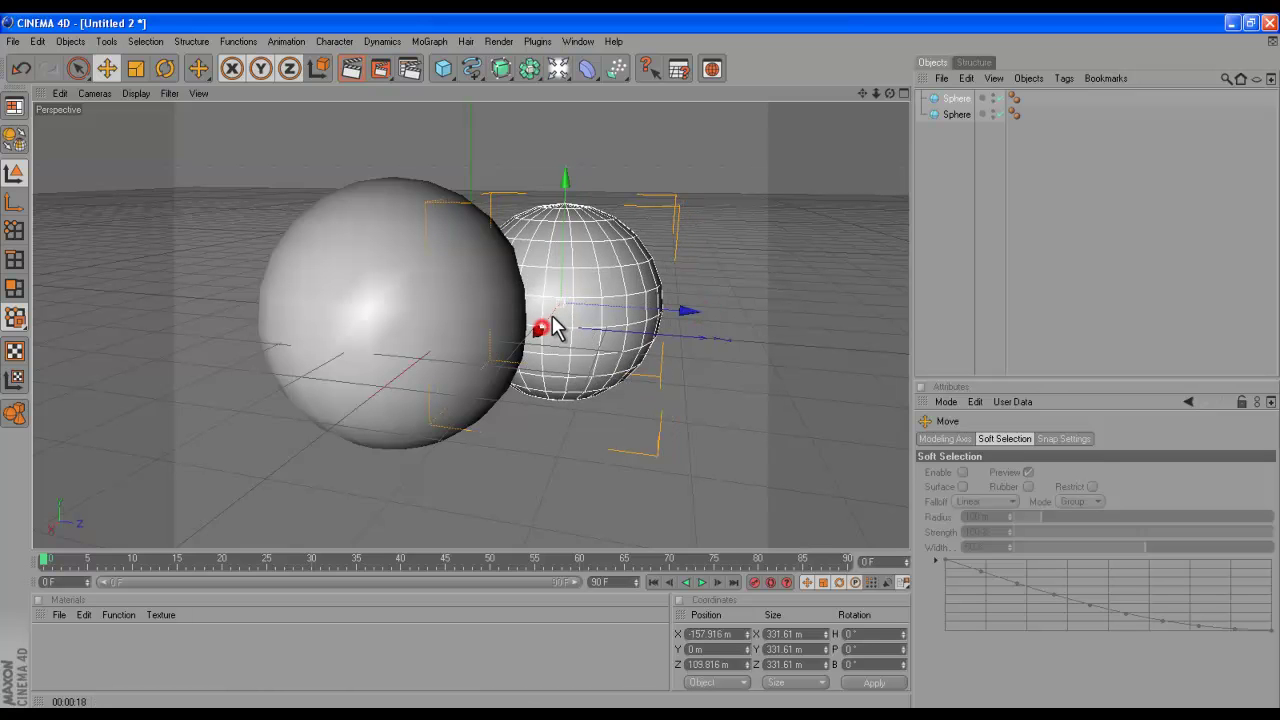
- Duplicate the second sphere and place the copy in front at about X 34 m, Z 73 m, with a radius of about 96 m
key(ctrl+c)
key(ctrl+v)
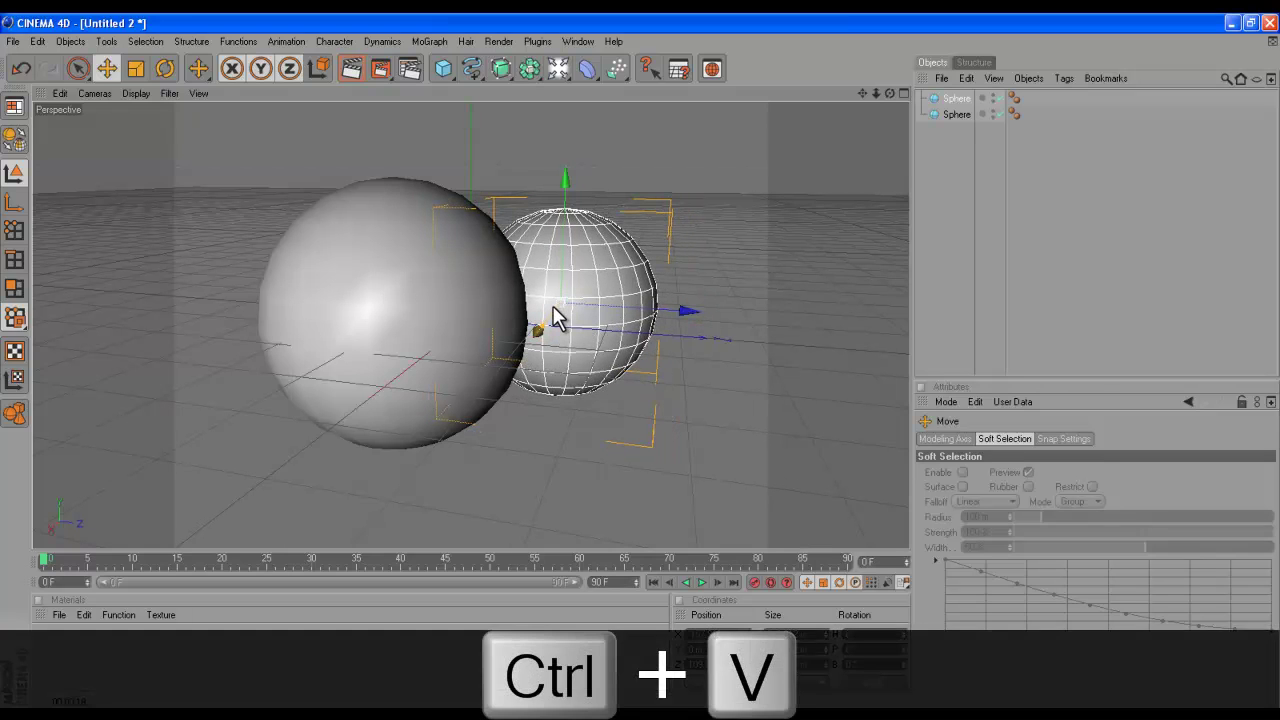
mouse_move(700, 314)
mouse_down()
mouse_move(672, 362)
mouse_move(702, 338)
mouse_up()
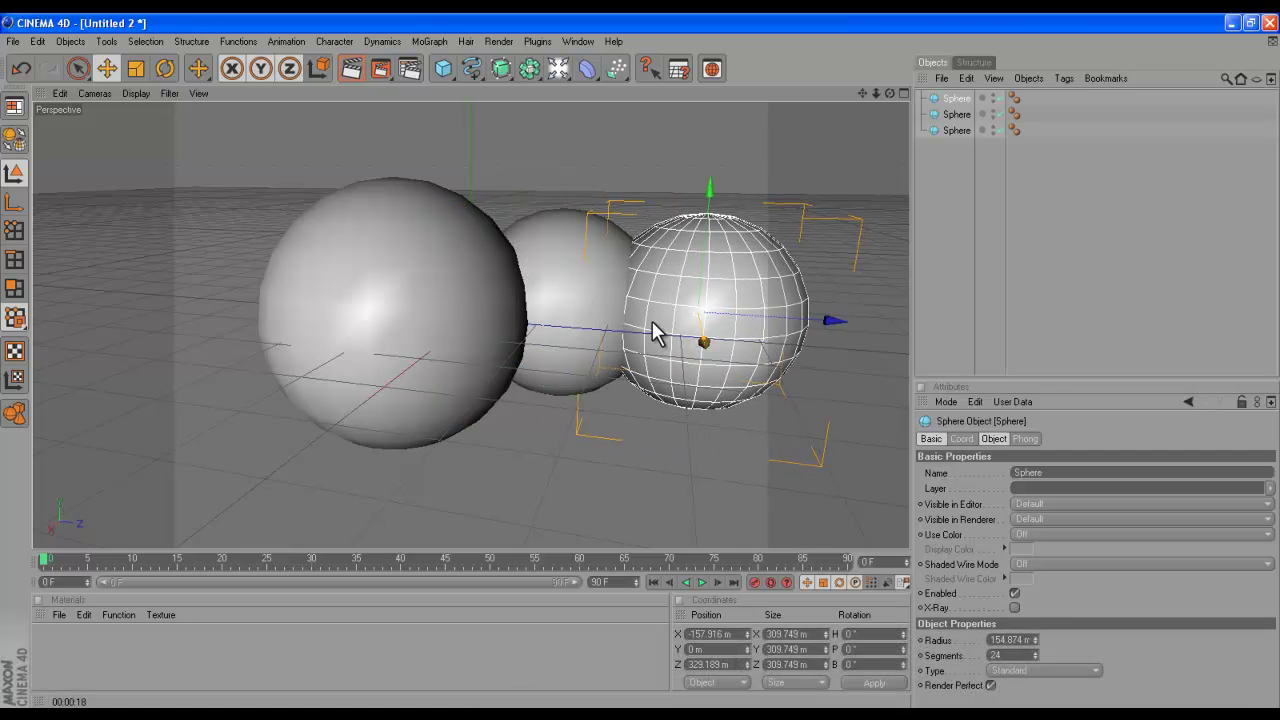
drag(705, 343, 706, 409)
drag(714, 350, 760, 385)
- Duplicate the front sphere, shrink the copy to a radius of about 44 m, and lower it to about Y -139 m at Z 224 m
key(ctrl+c)
key(ctrl+v)
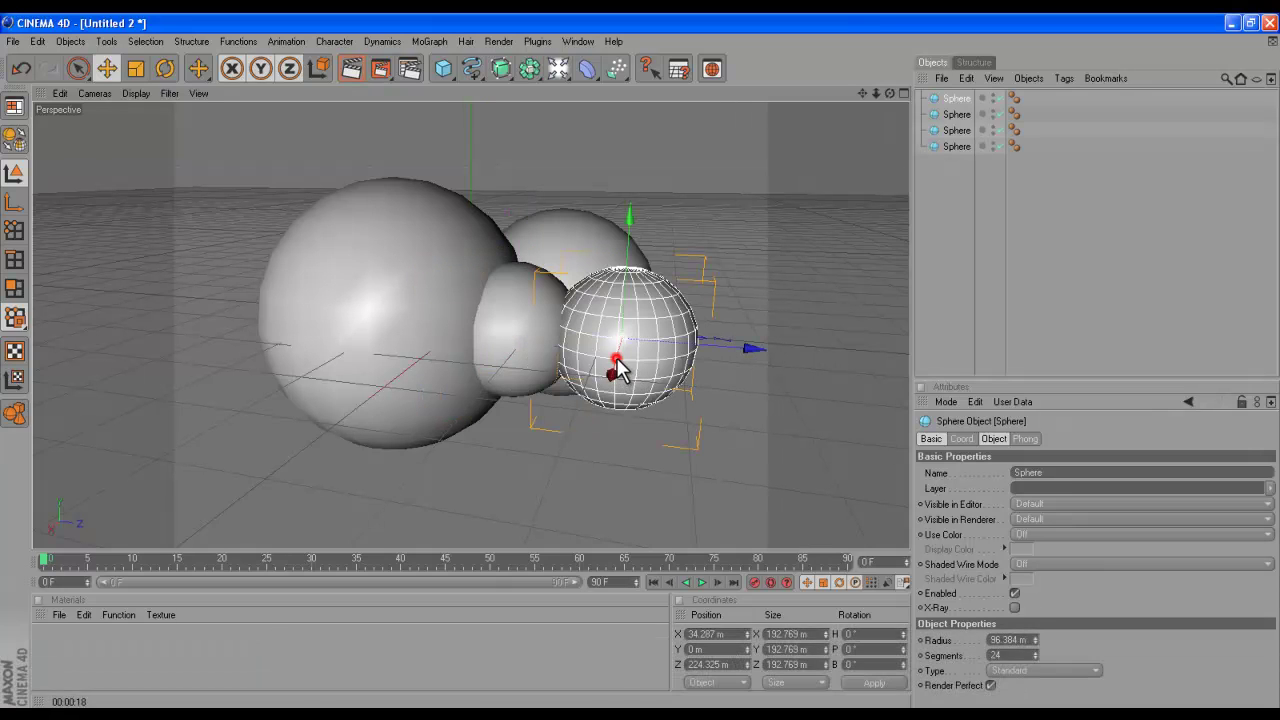
mouse_move(647, 365)
mouse_down()
mouse_move(651, 334)
mouse_move(646, 363)
mouse_move(669, 363)
mouse_up()
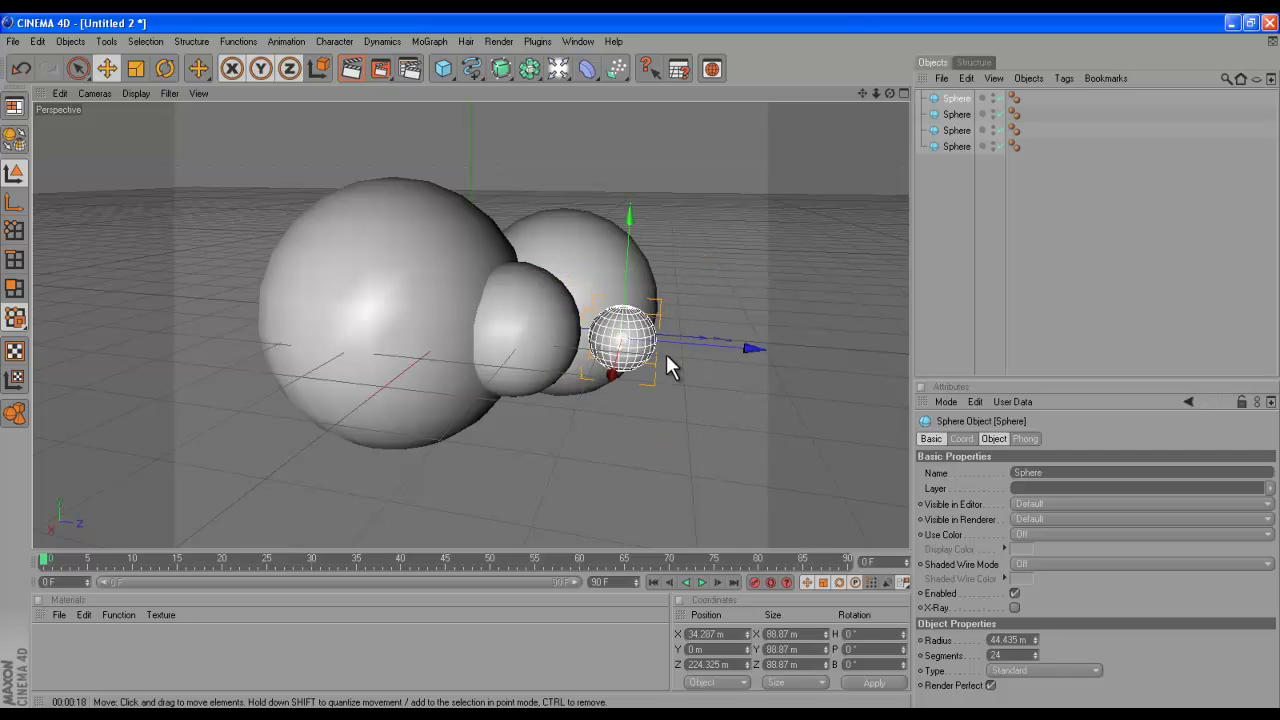
drag(621, 297, 645, 415)
- Shift the medium front sphere slightly along Z away from the largest one, and raise the smallest sphere to about Y -81 m
click(540, 320)
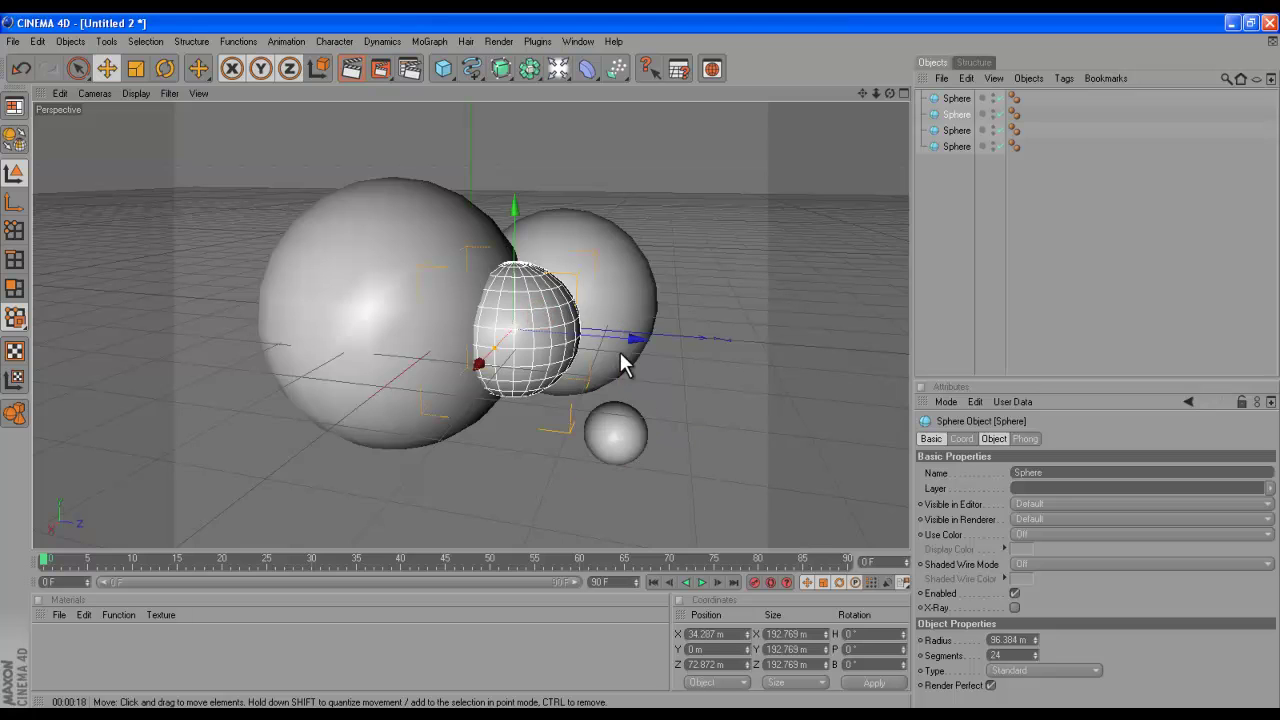
drag(652, 372, 651, 372)
click(629, 446)
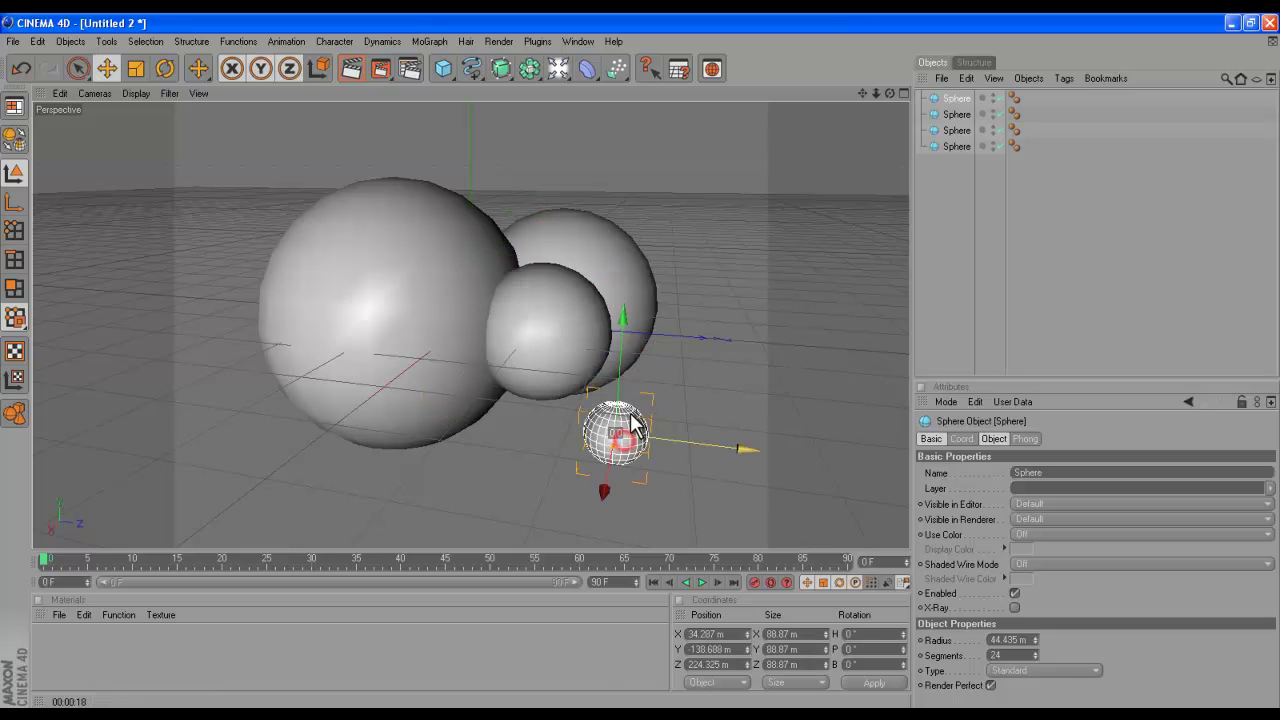
drag(639, 346, 641, 358)
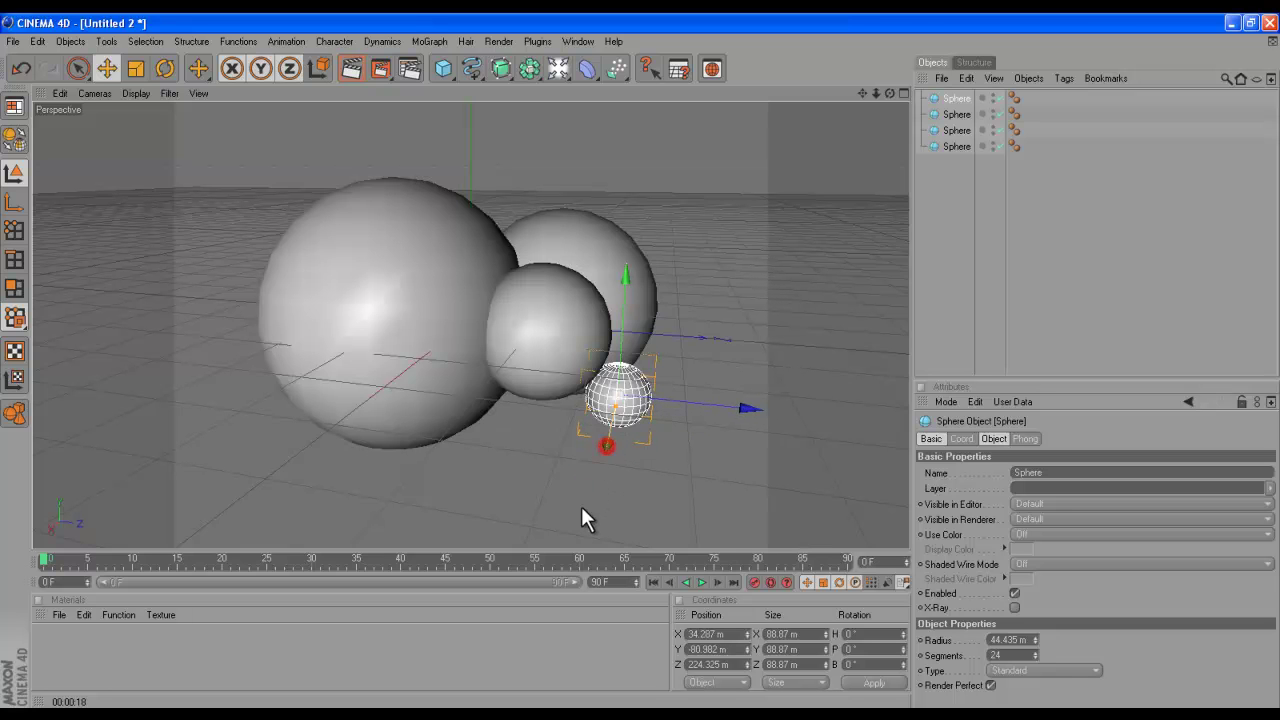
click(720, 274)
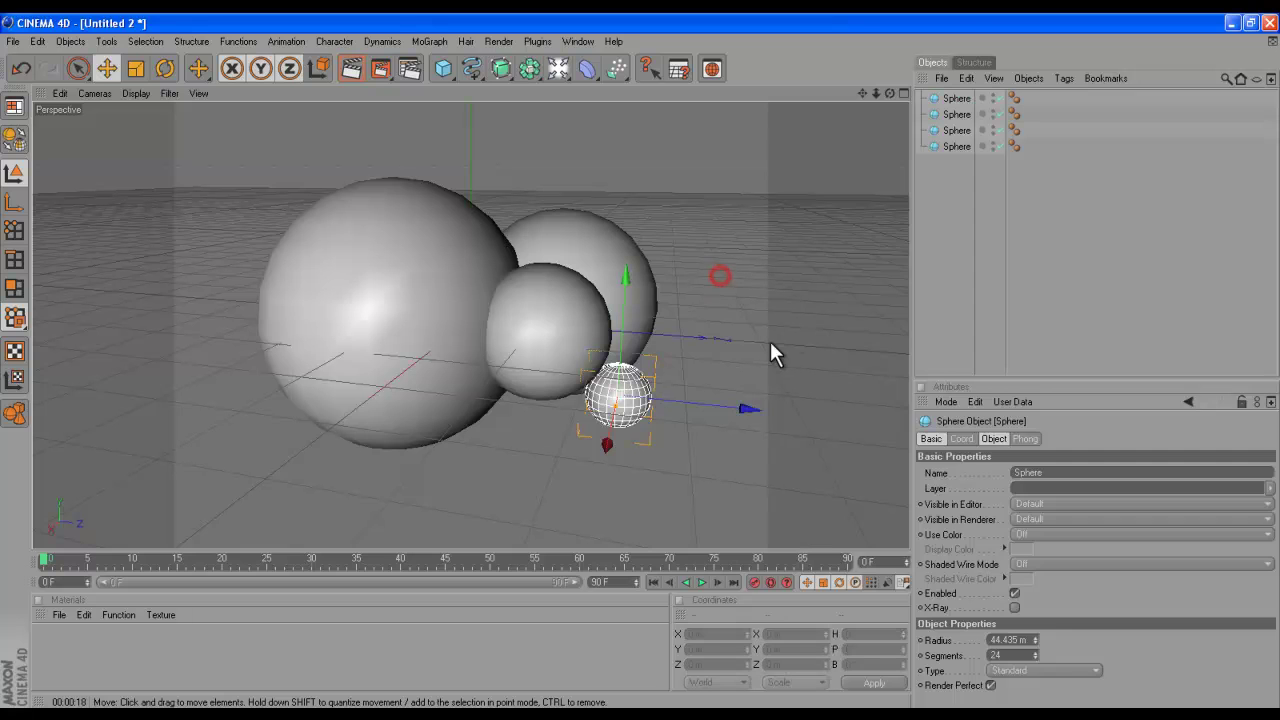
- Orbit the perspective view to a low, level angle with the two smaller spheres in front of the larger ones
mouse_move(639, 362)
alt+mouse_down()
mouse_move(616, 374)
mouse_move(599, 272)
mouse_move(656, 366)
mouse_move(829, 351)
mouse_move(663, 409)
mouse_move(623, 391)
mouse_move(438, 425)
mouse_move(263, 363)
mouse_move(166, 203)
mouse_move(186, 143)
mouse_move(714, 354)
mouse_move(647, 373)
mouse_move(640, 363)
mouse_move(621, 394)
mouse_move(560, 398)
mouse_move(637, 361)
mouse_move(498, 362)
mouse_move(638, 362)
mouse_move(412, 480)
alt+mouse_up()
key(n)
key(g)
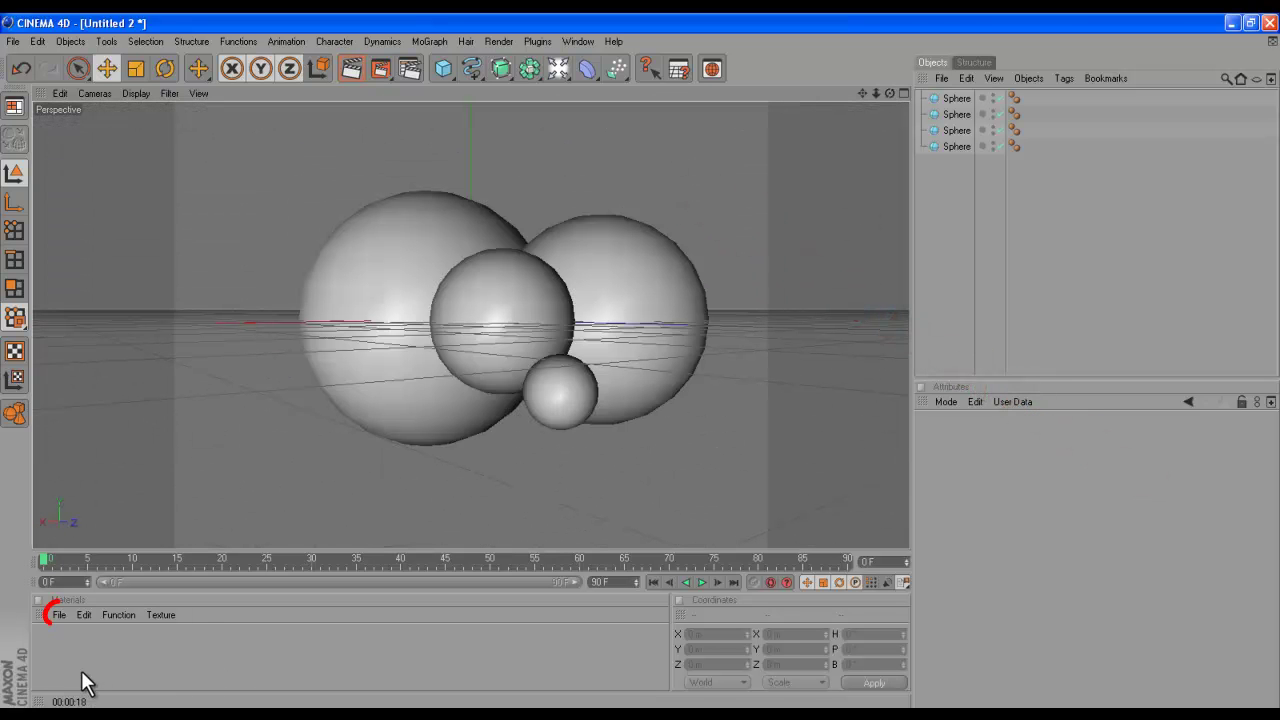
- Create a new default material and select it to show its properties
click(59, 614)
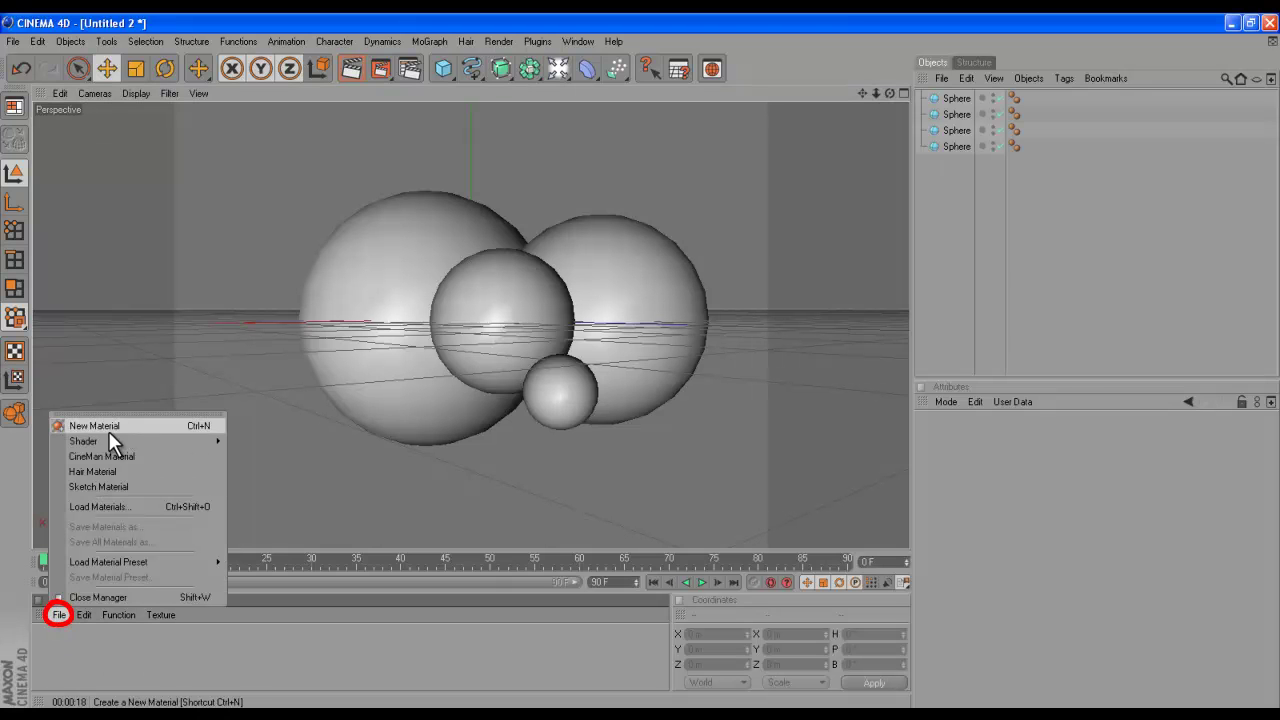
key(ctrl+n)
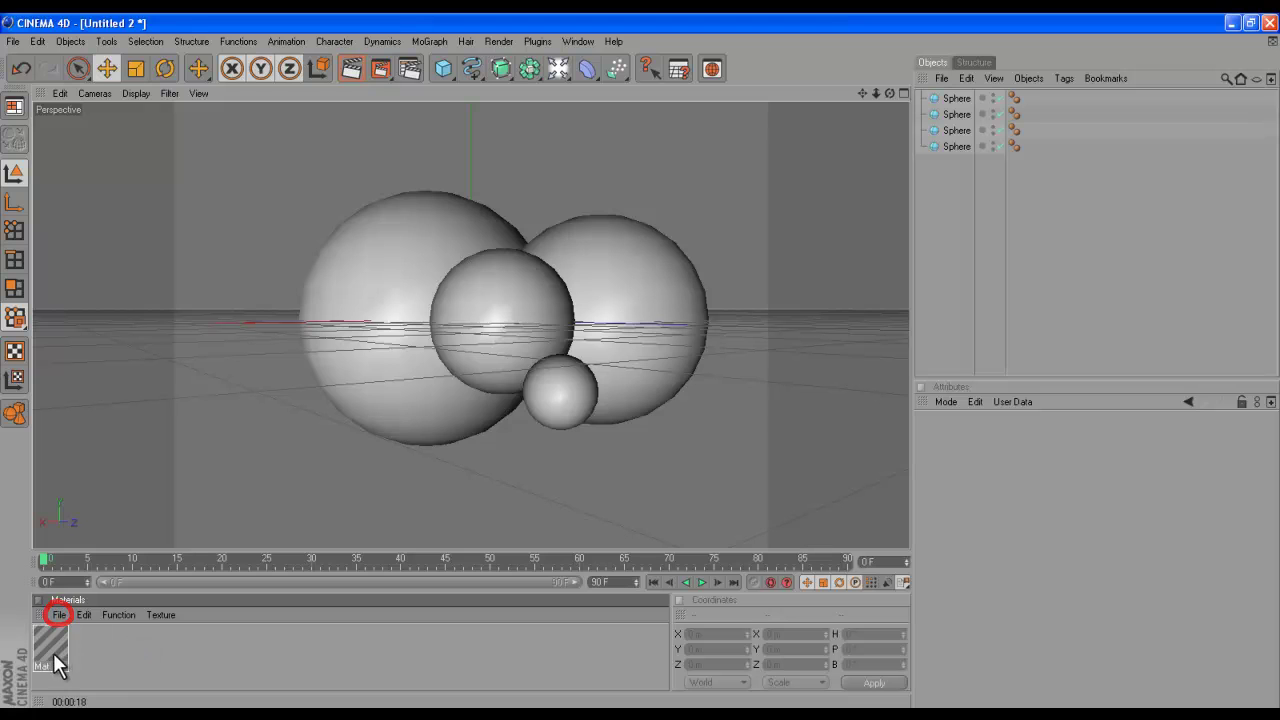
click(59, 637)
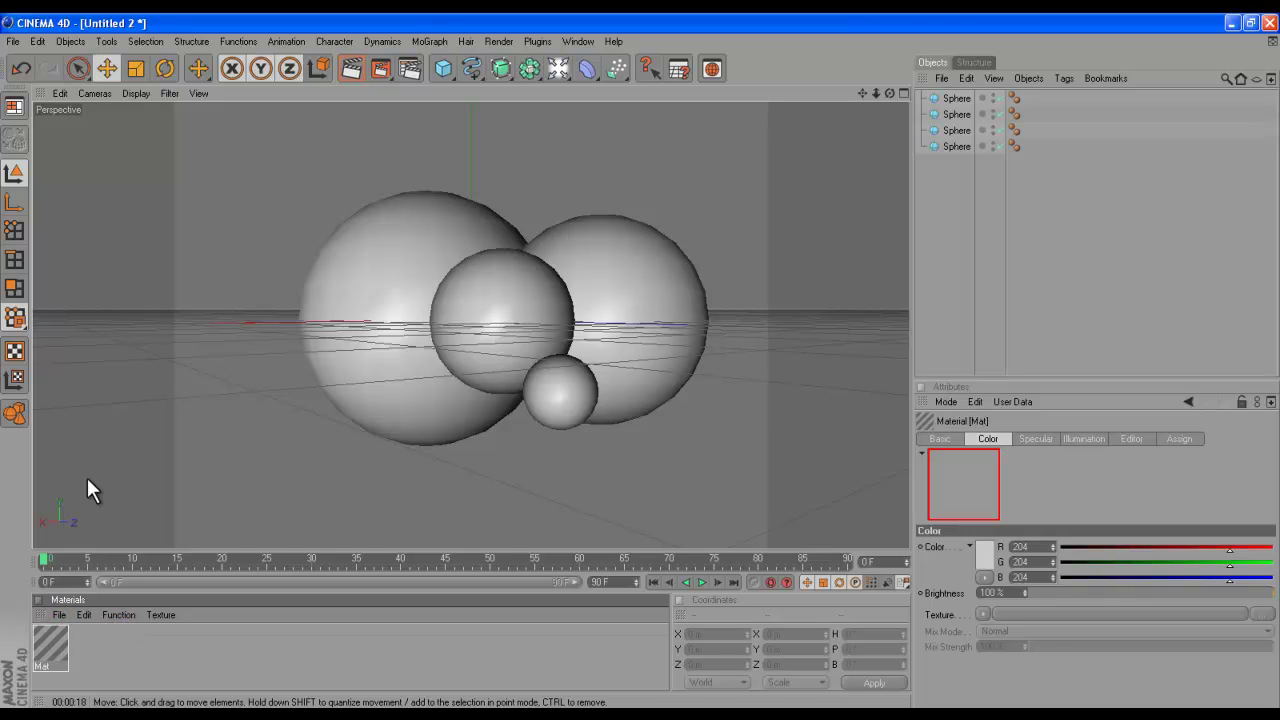
- Load the material file C4D-MaterialPack-AcrezHD from the Blue Shock folder into the scene
click(60, 613)
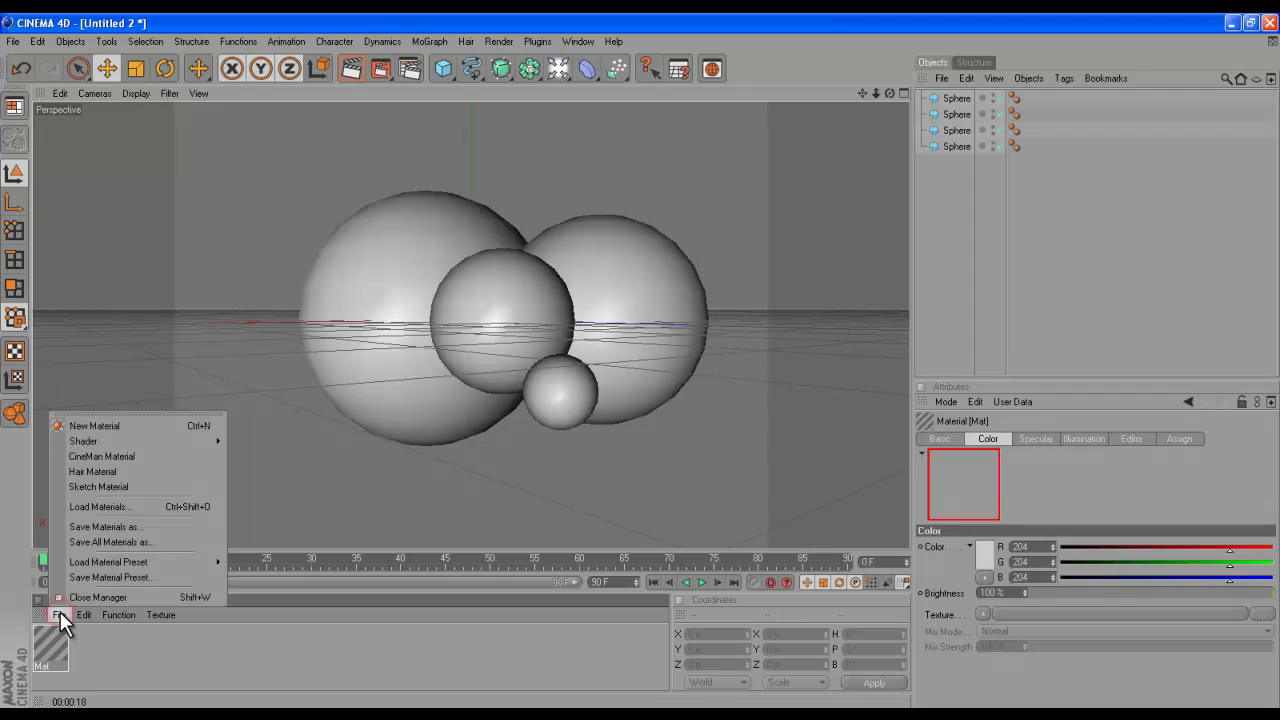
click(96, 507)
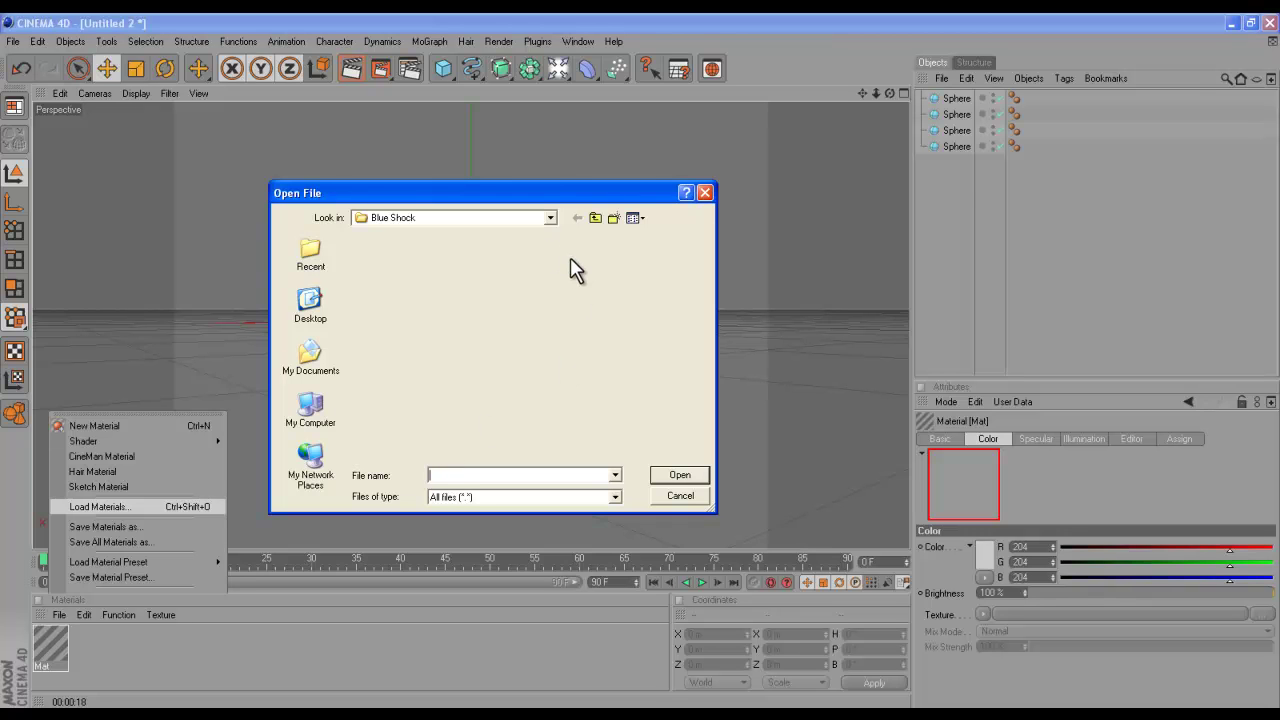
drag(403, 458, 462, 460)
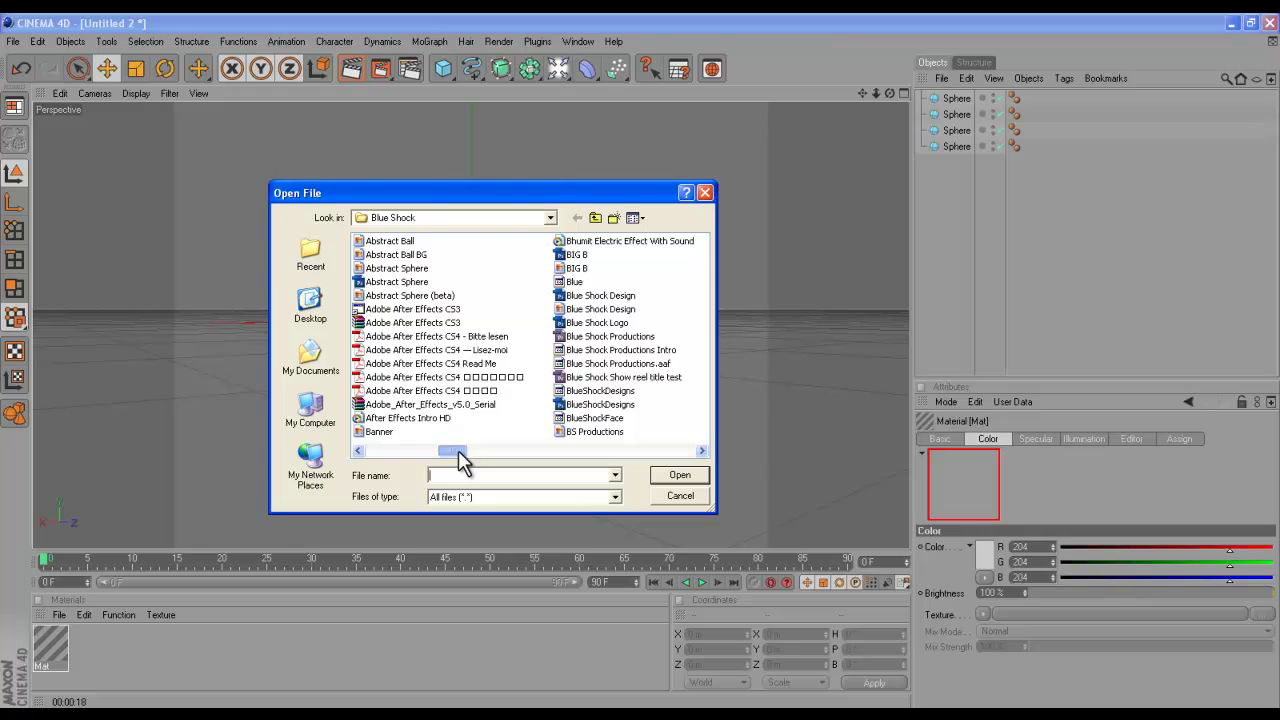
drag(458, 452, 481, 452)
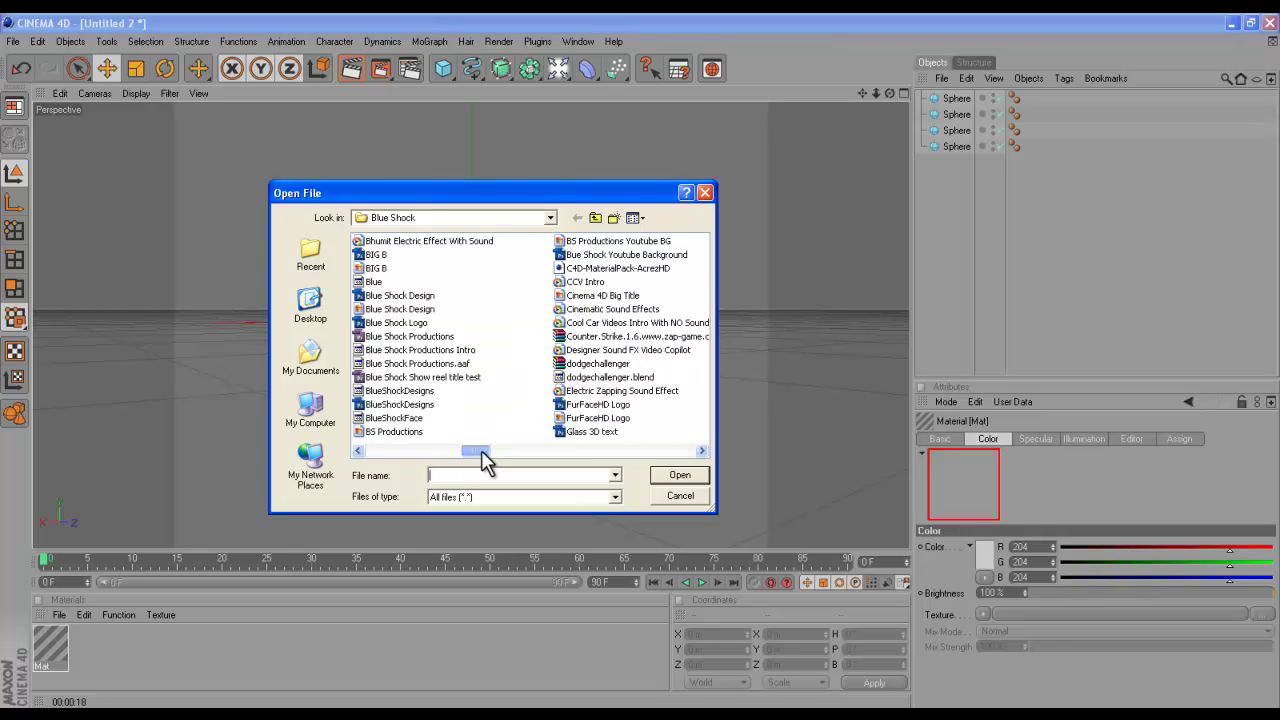
click(641, 270)
click(687, 476)
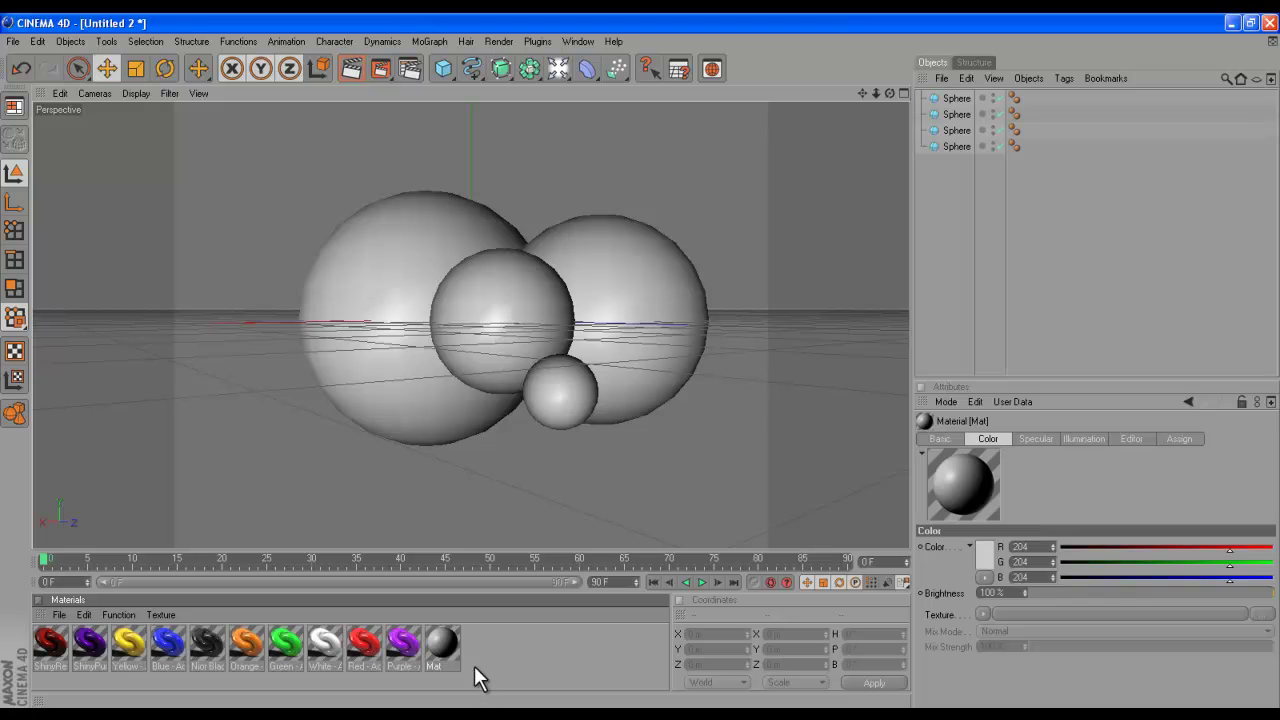
- Apply the AcrezHD Blue material to the largest sphere, Red to the medium front one, Green to the smallest, and Orange to the remaining sphere
click(362, 645)
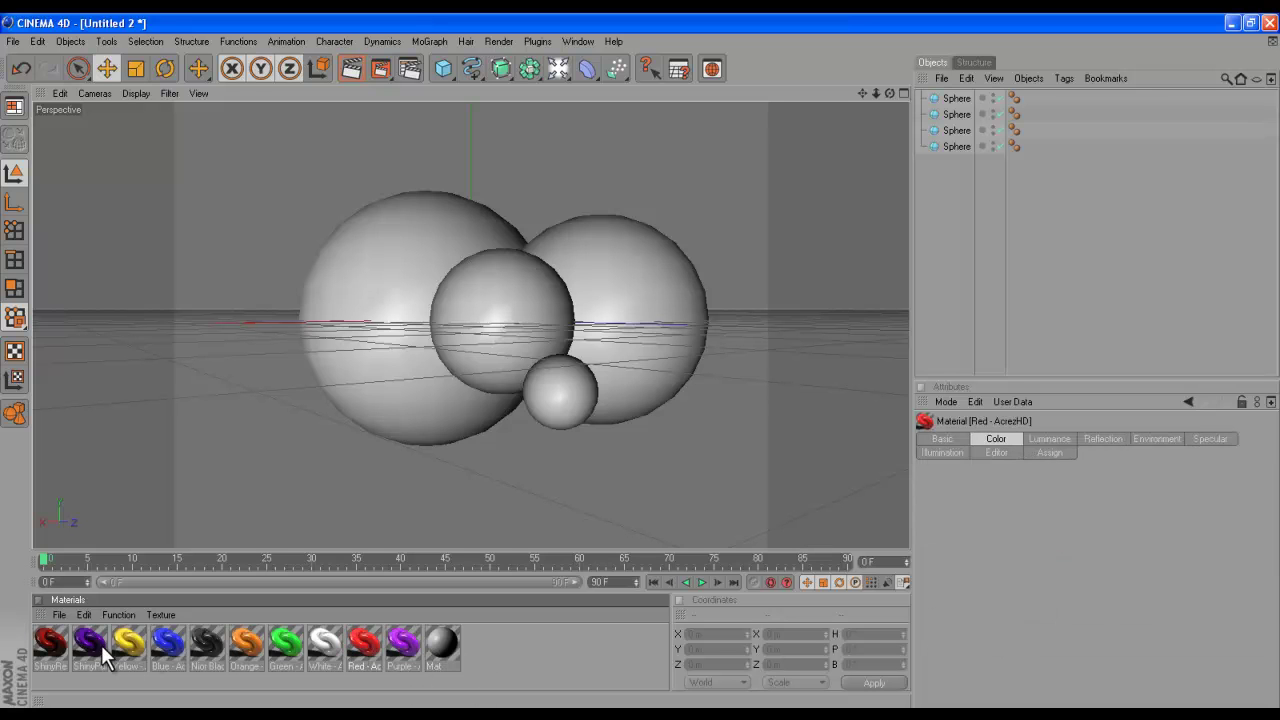
mouse_move(55, 645)
mouse_down()
mouse_move(171, 643)
mouse_move(405, 312)
mouse_move(316, 278)
mouse_move(363, 252)
mouse_up()
mouse_move(336, 311)
mouse_down()
mouse_move(922, 153)
mouse_move(962, 90)
mouse_move(951, 229)
mouse_move(709, 460)
mouse_move(391, 301)
mouse_move(391, 284)
mouse_up()
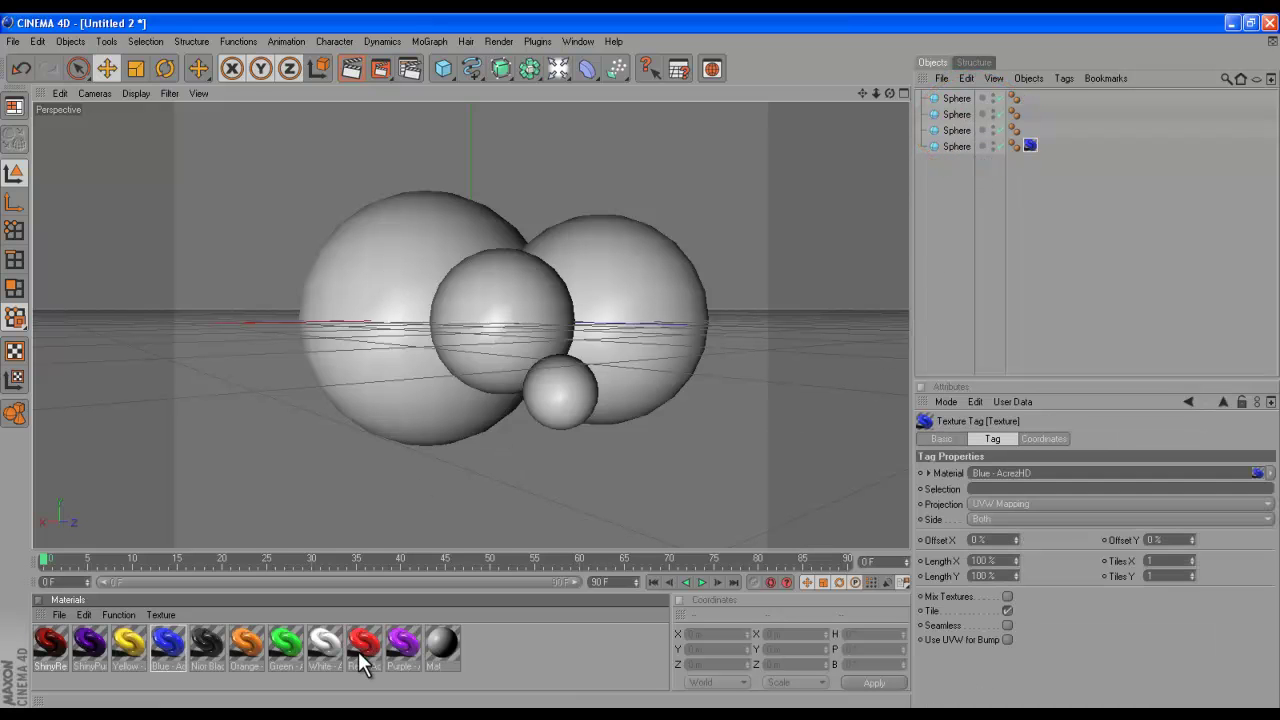
drag(364, 640, 490, 310)
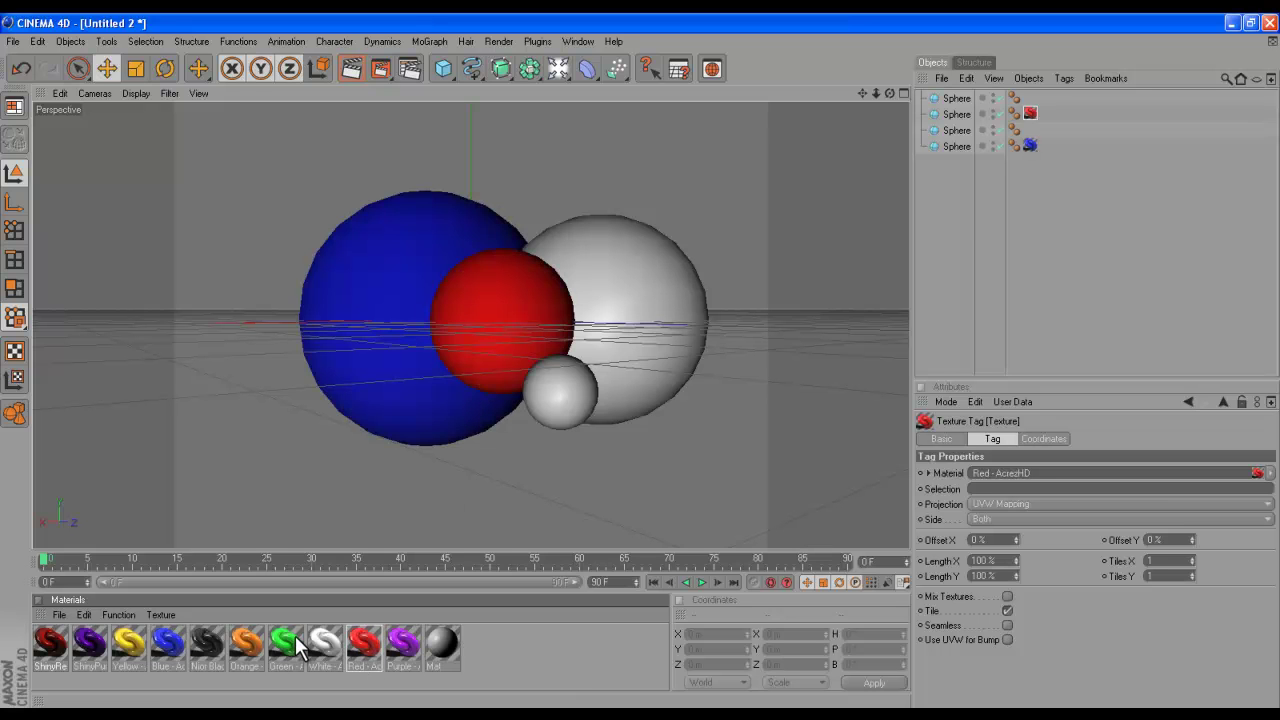
drag(564, 400, 565, 400)
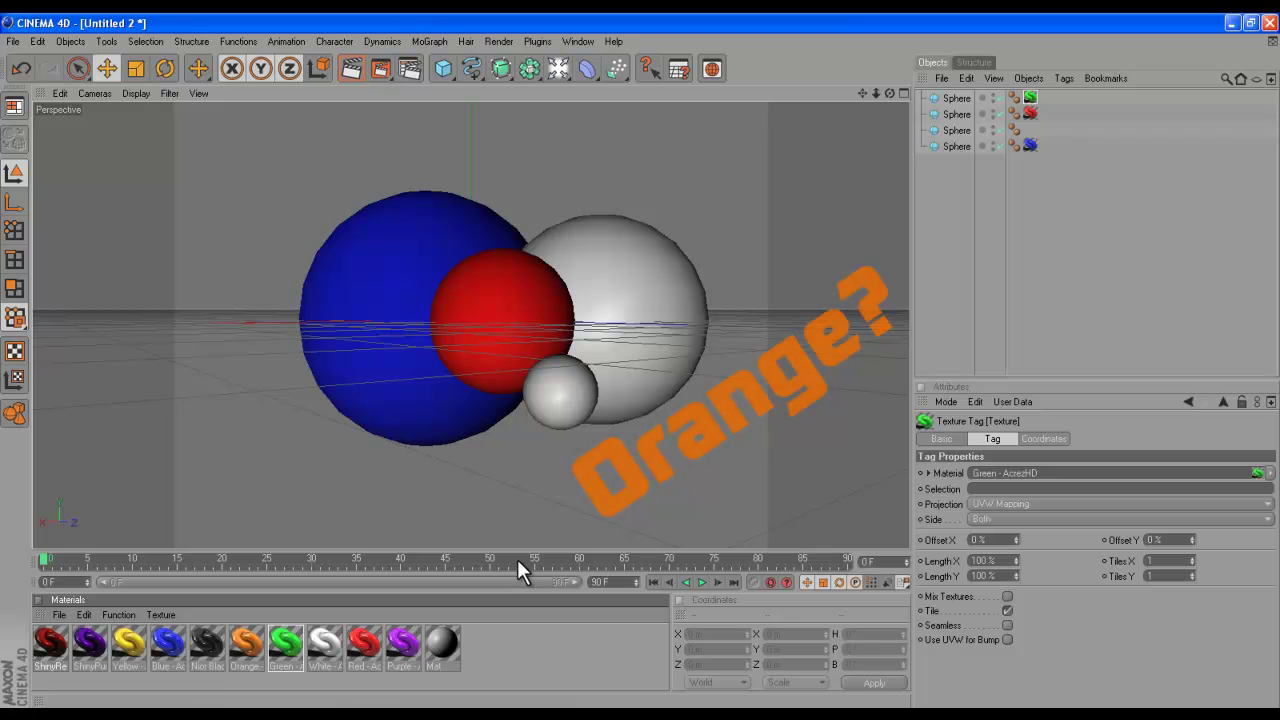
mouse_move(243, 645)
mouse_down()
mouse_move(641, 297)
mouse_move(629, 282)
mouse_up()
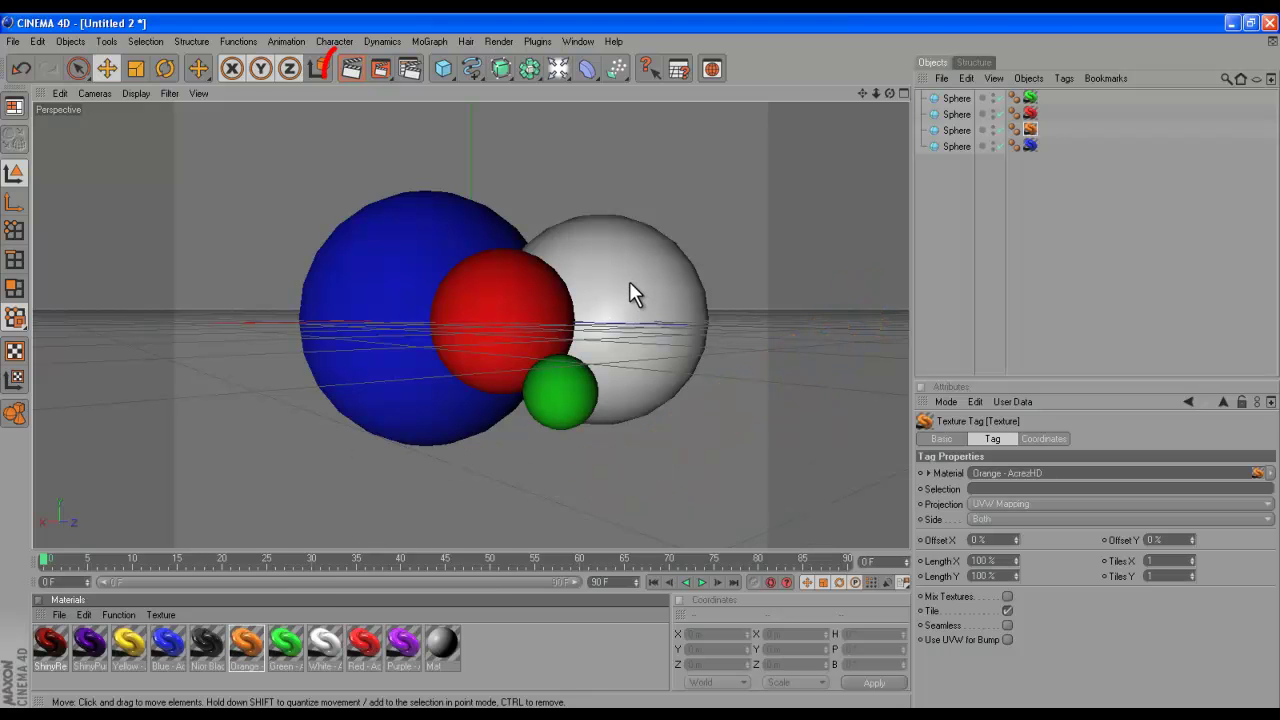
- Render a preview of the four coloured spheres in the perspective view and orbit slightly around them
click(536, 648)
click(351, 70)
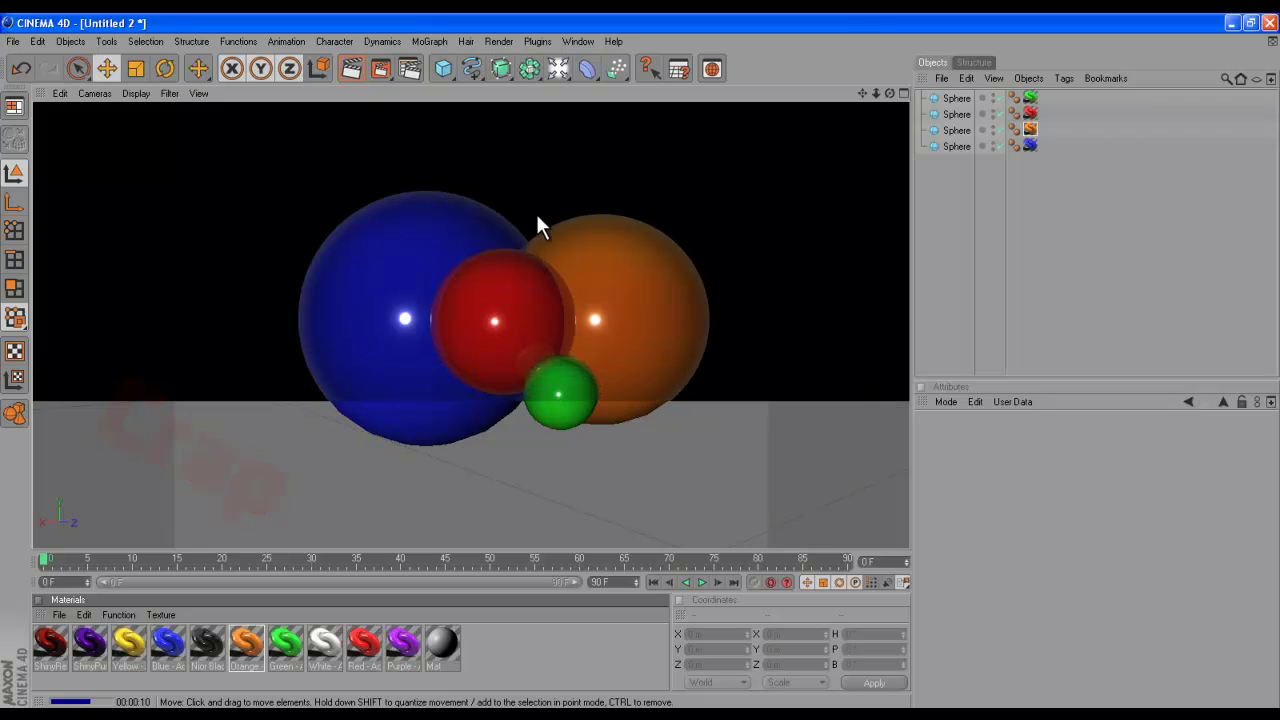
drag(860, 91, 801, 94)
mouse_move(630, 369)
mouse_down()
mouse_move(609, 378)
mouse_move(664, 351)
mouse_move(648, 353)
mouse_up()
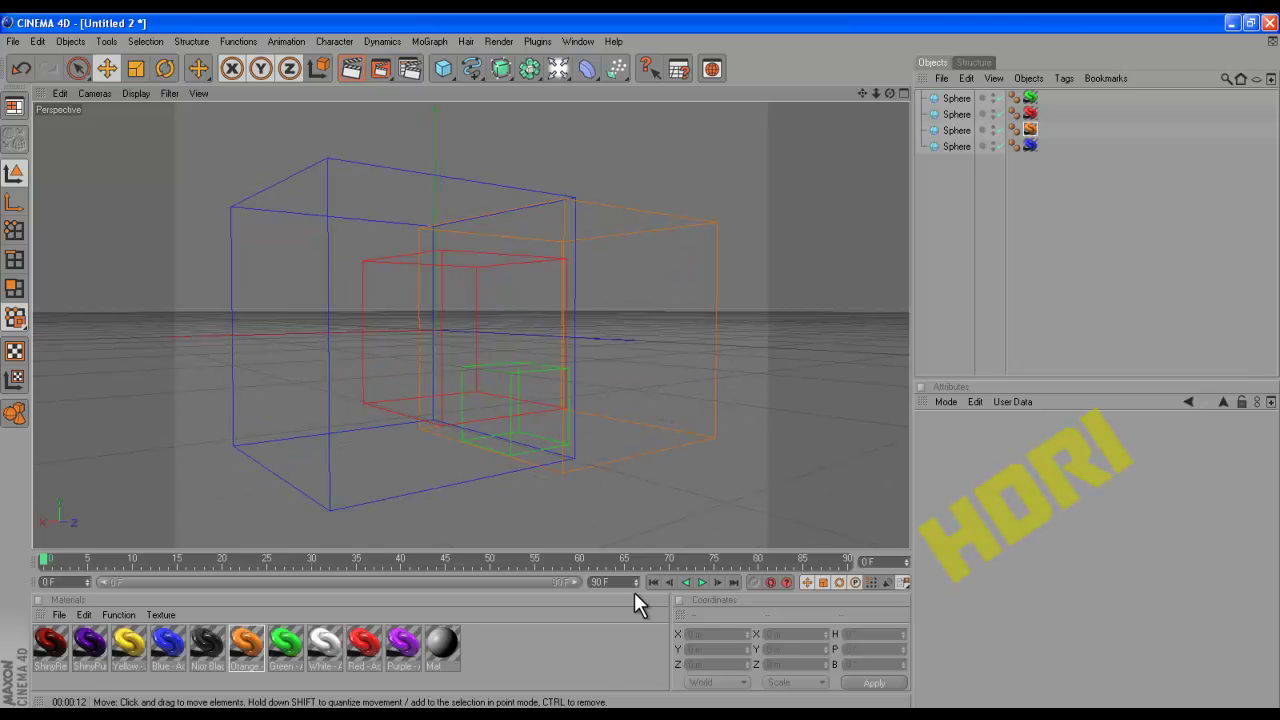
click(487, 656)
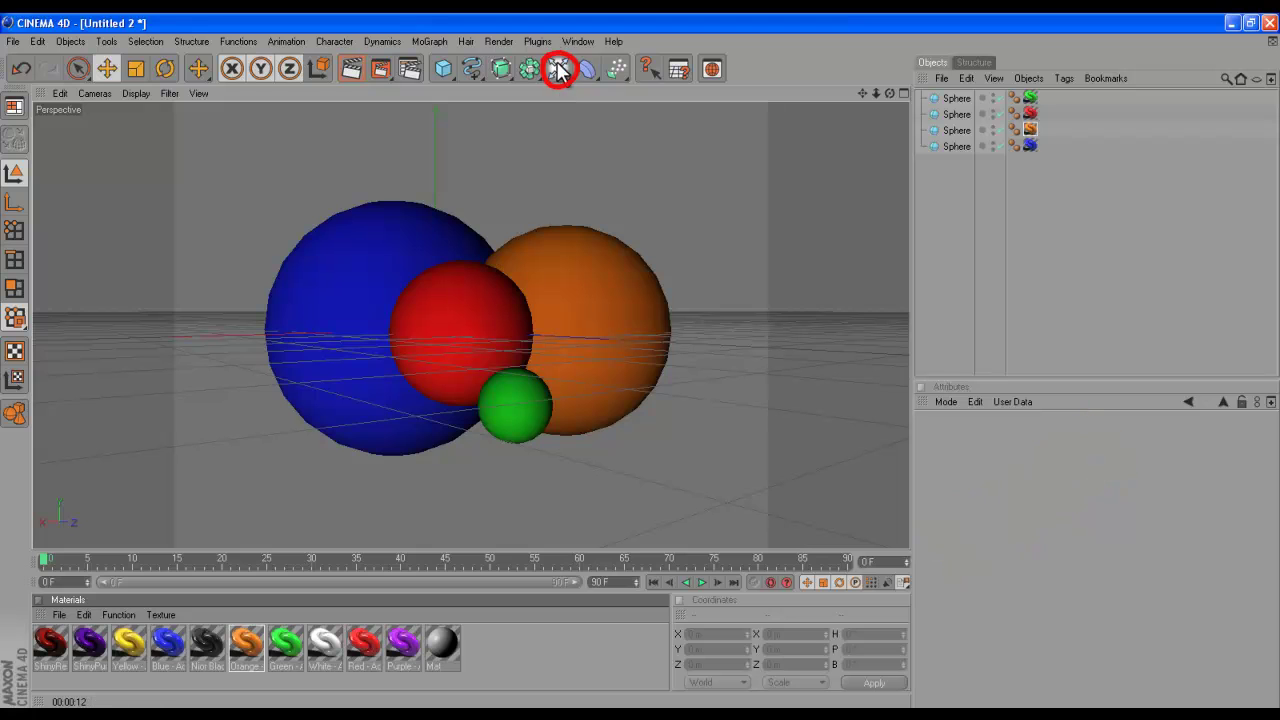
- Add a Sky object to the scene
drag(562, 76, 814, 141)
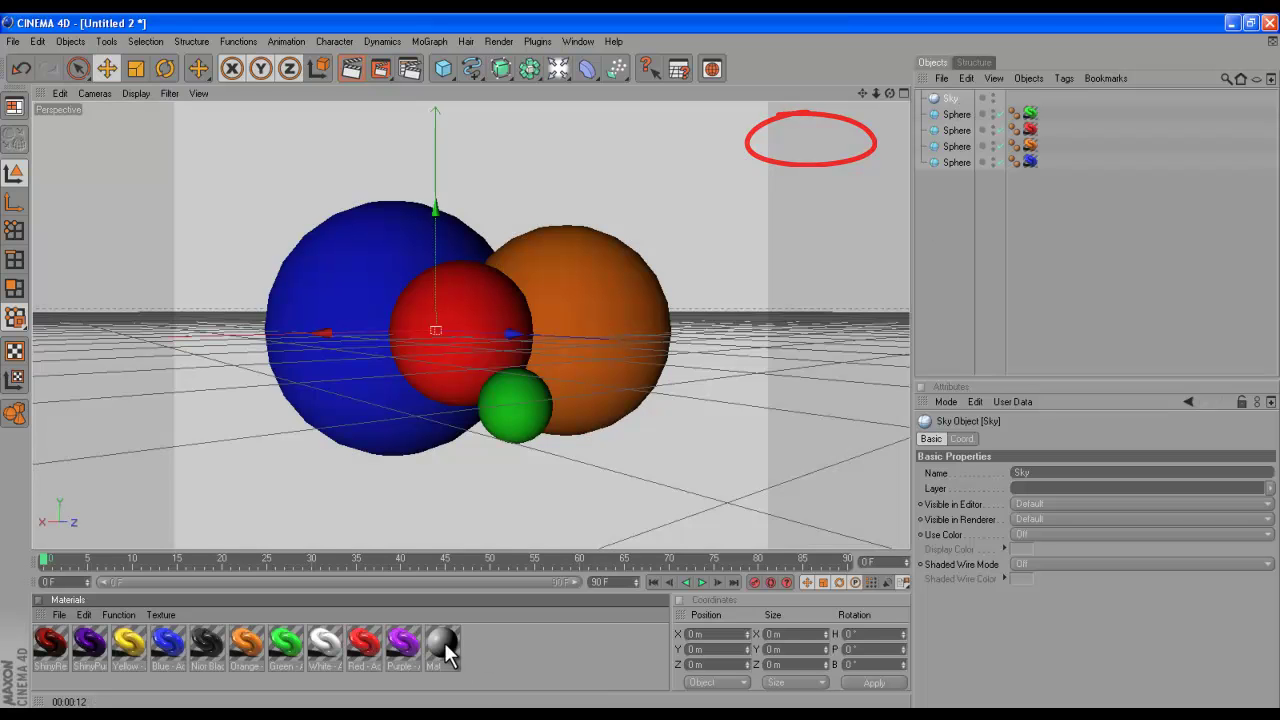
click(489, 642)
click(59, 614)
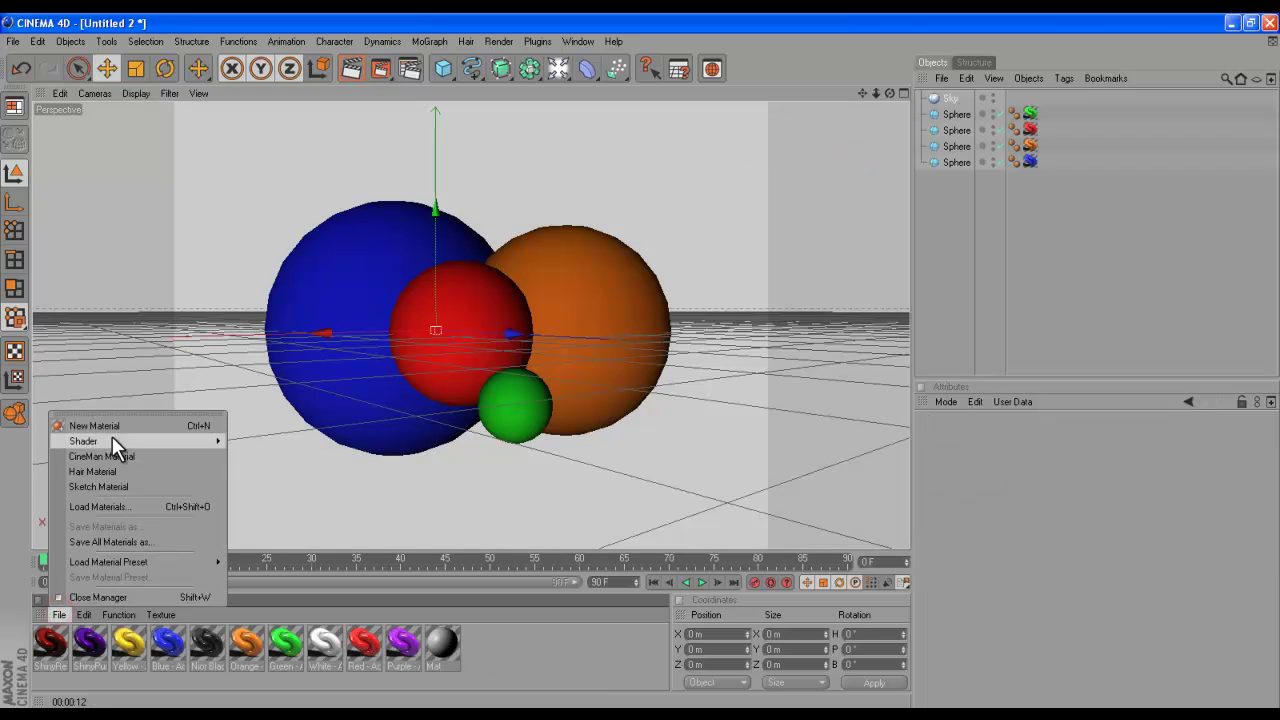
click(467, 630)
- Load the DoubleSoftBoxandSKY image from the Desktop as the Mat material's colour texture, declining to copy it to the document location
click(441, 640)
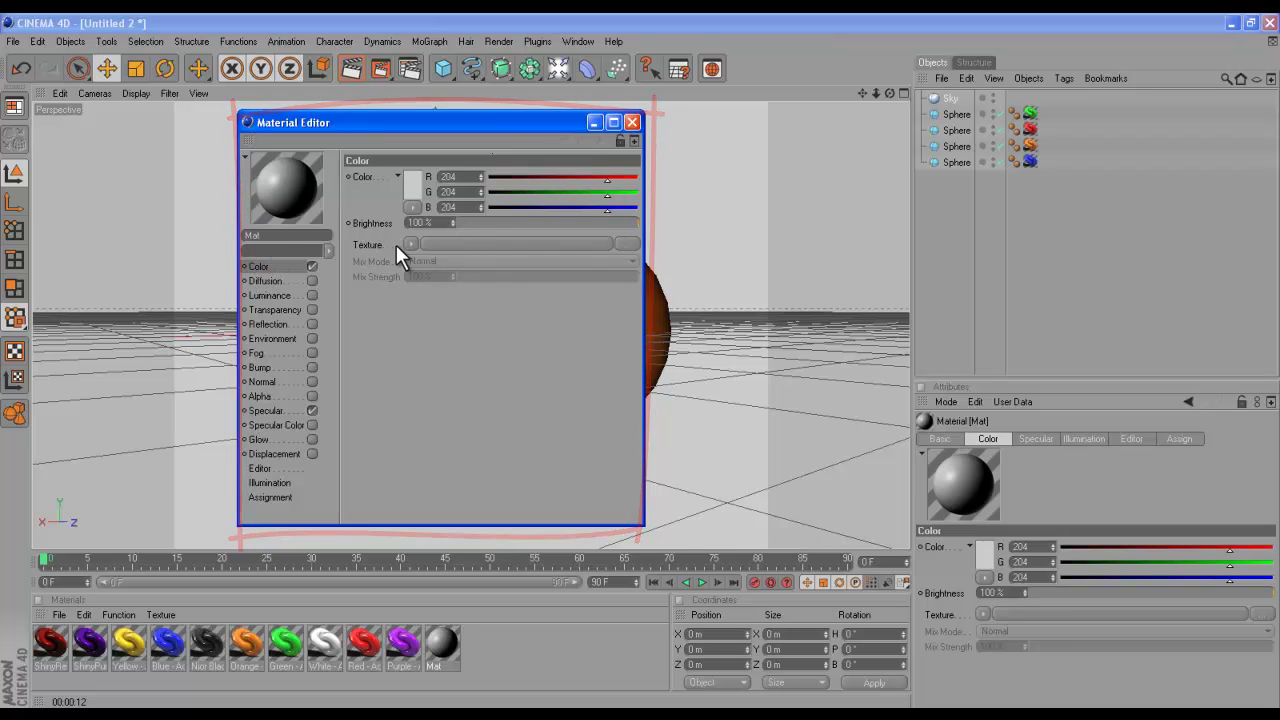
click(631, 244)
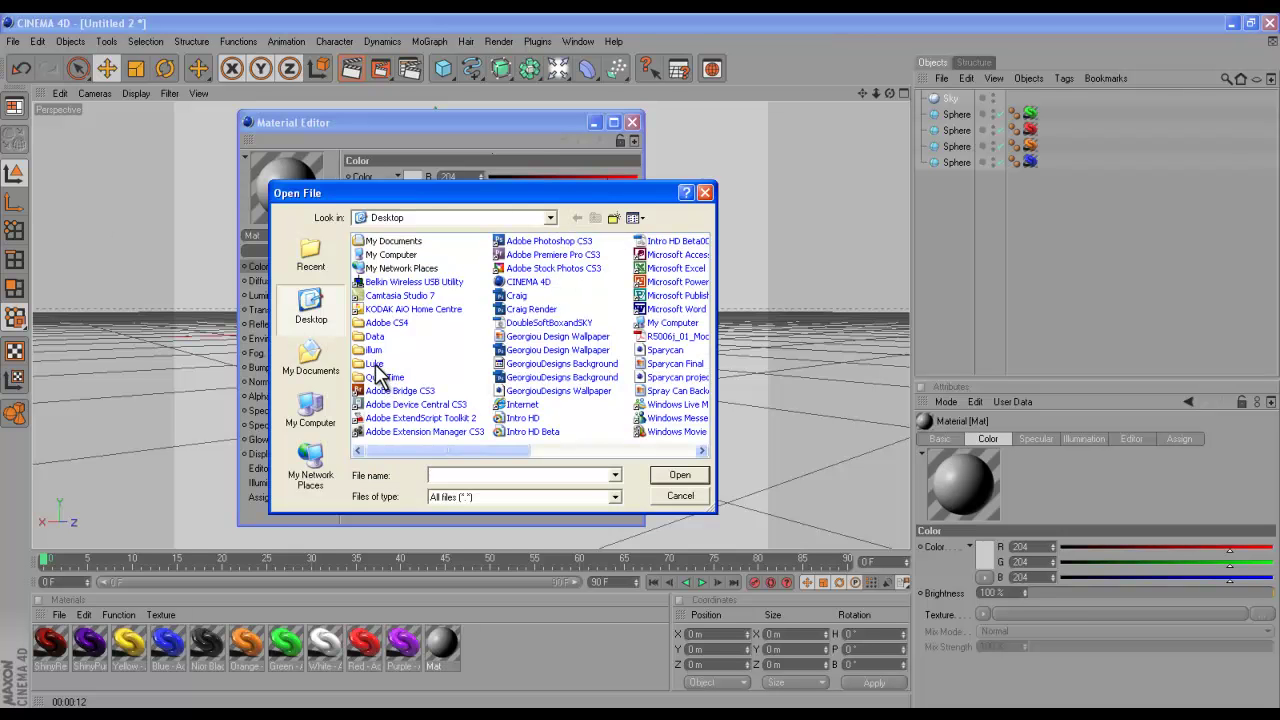
mouse_move(420, 451)
mouse_down()
mouse_move(484, 452)
mouse_move(428, 452)
mouse_up()
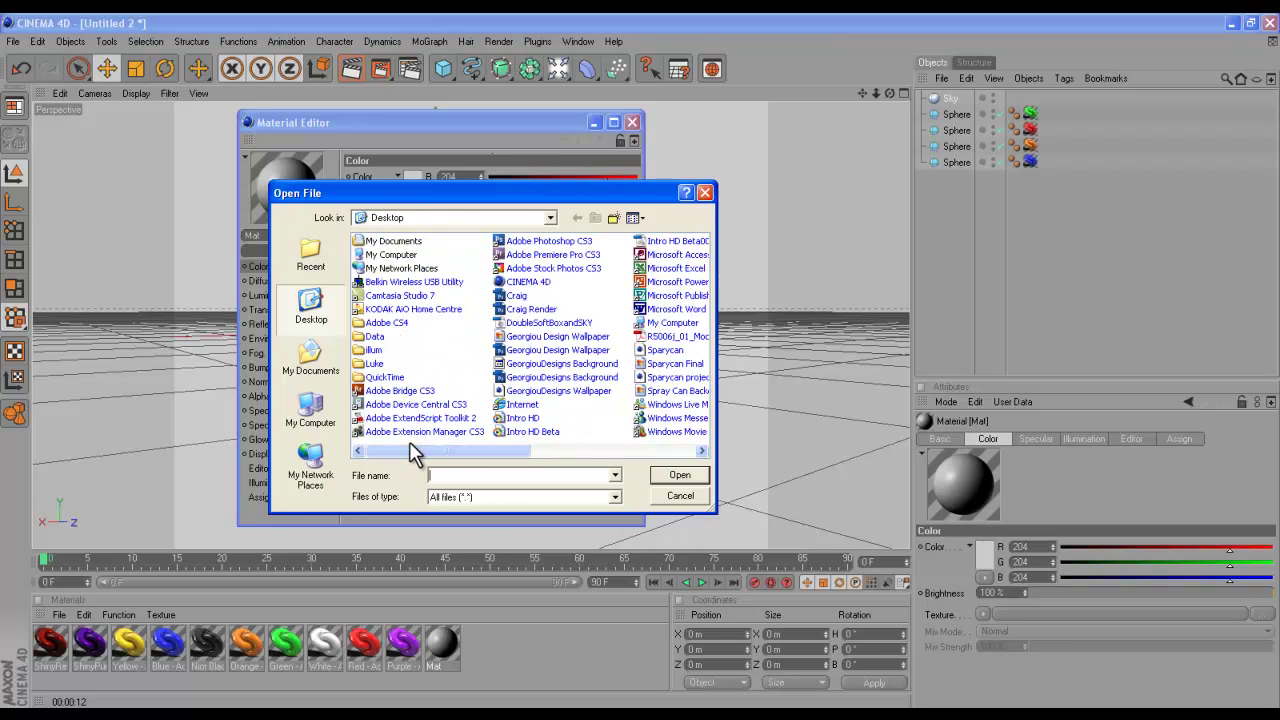
click(527, 323)
click(683, 480)
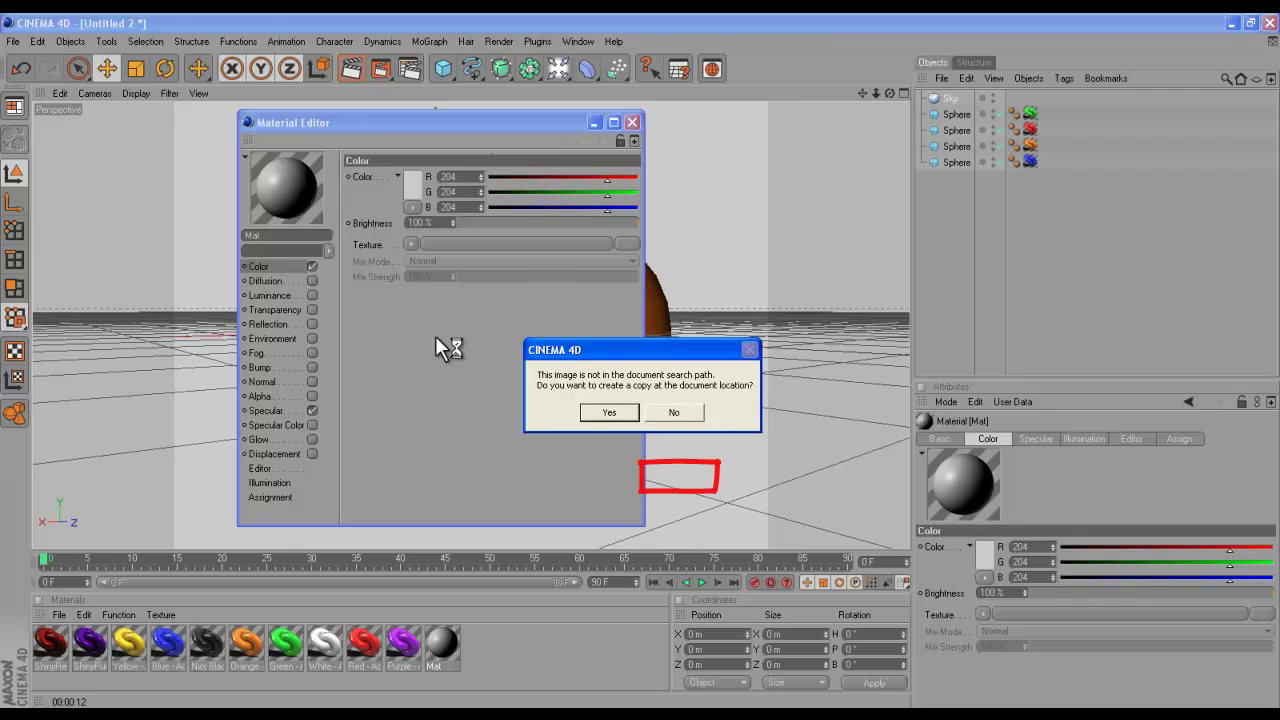
click(680, 414)
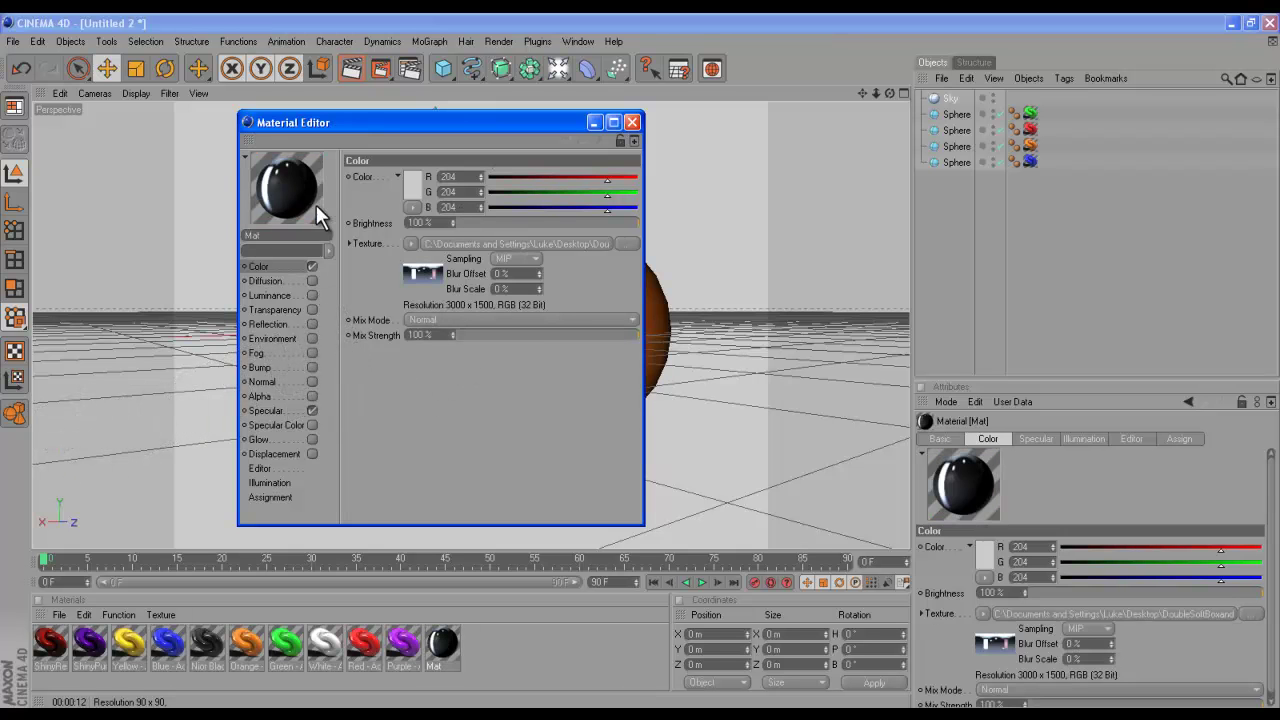
- Apply the Mat material to the Sky object and render a preview of the reflections from an orbited view
click(632, 122)
drag(443, 645, 950, 99)
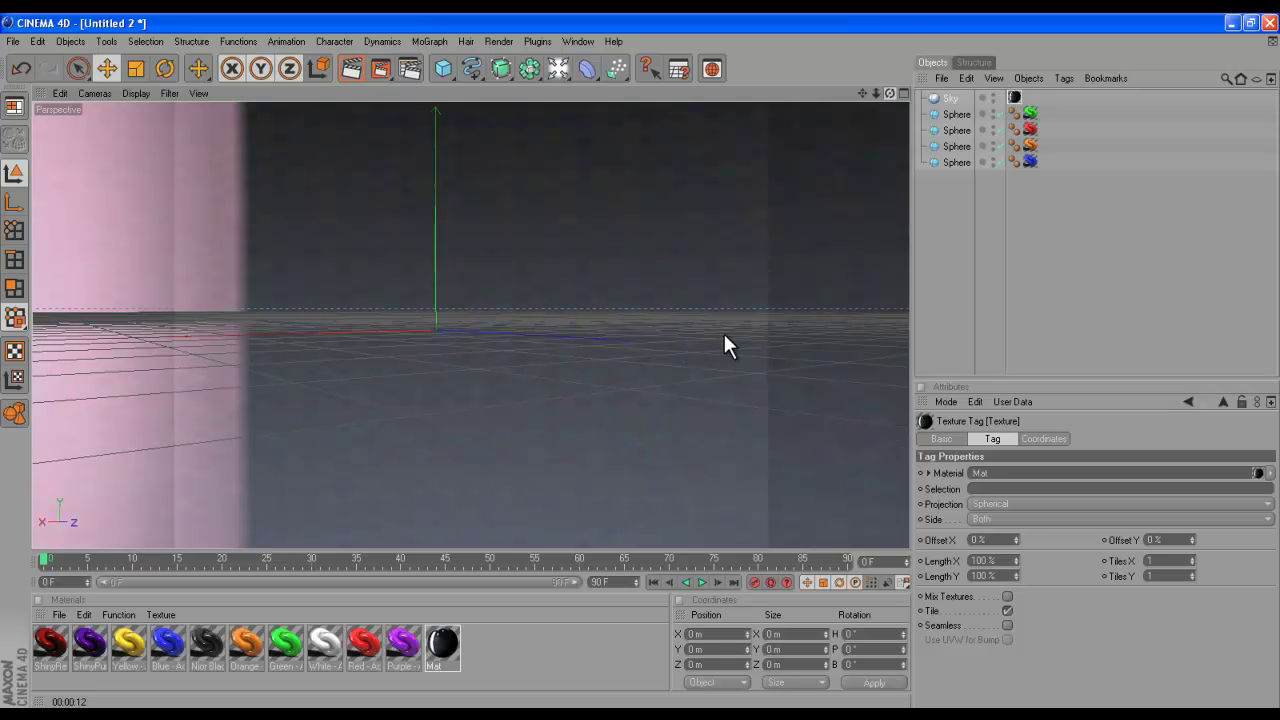
alt+drag(750, 329, 750, 350)
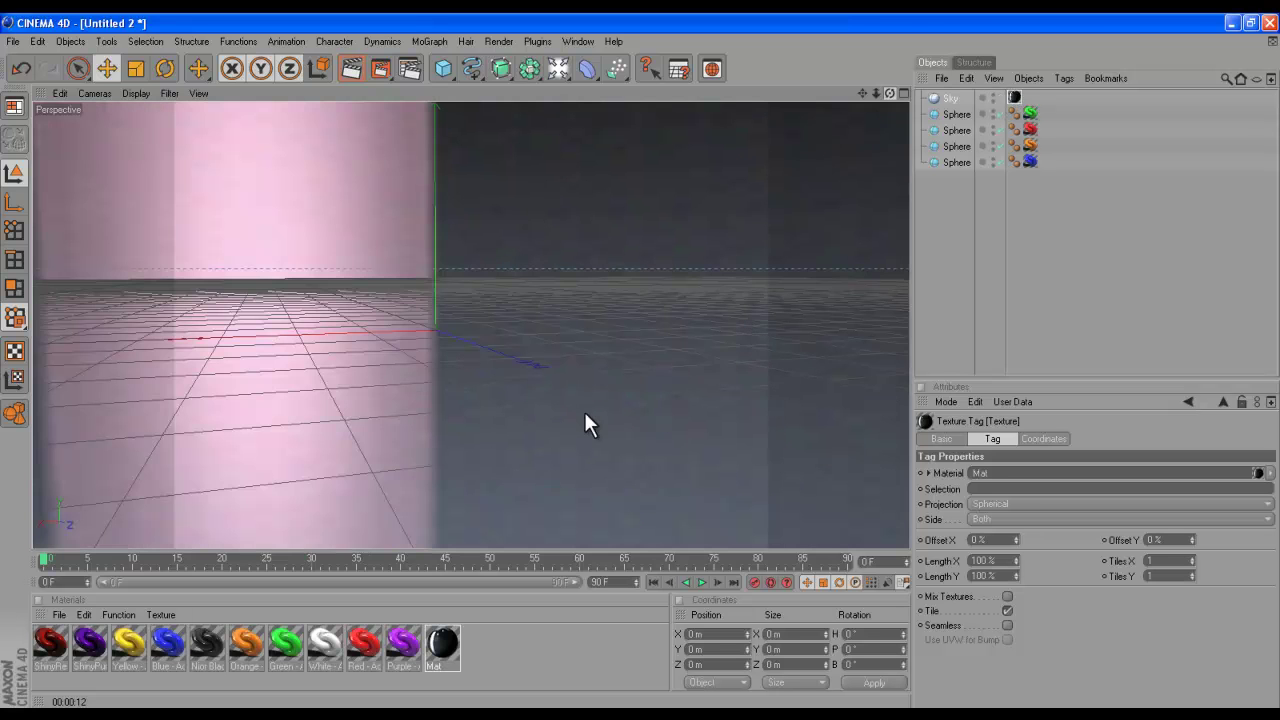
alt+drag(586, 414, 432, 414)
click(516, 632)
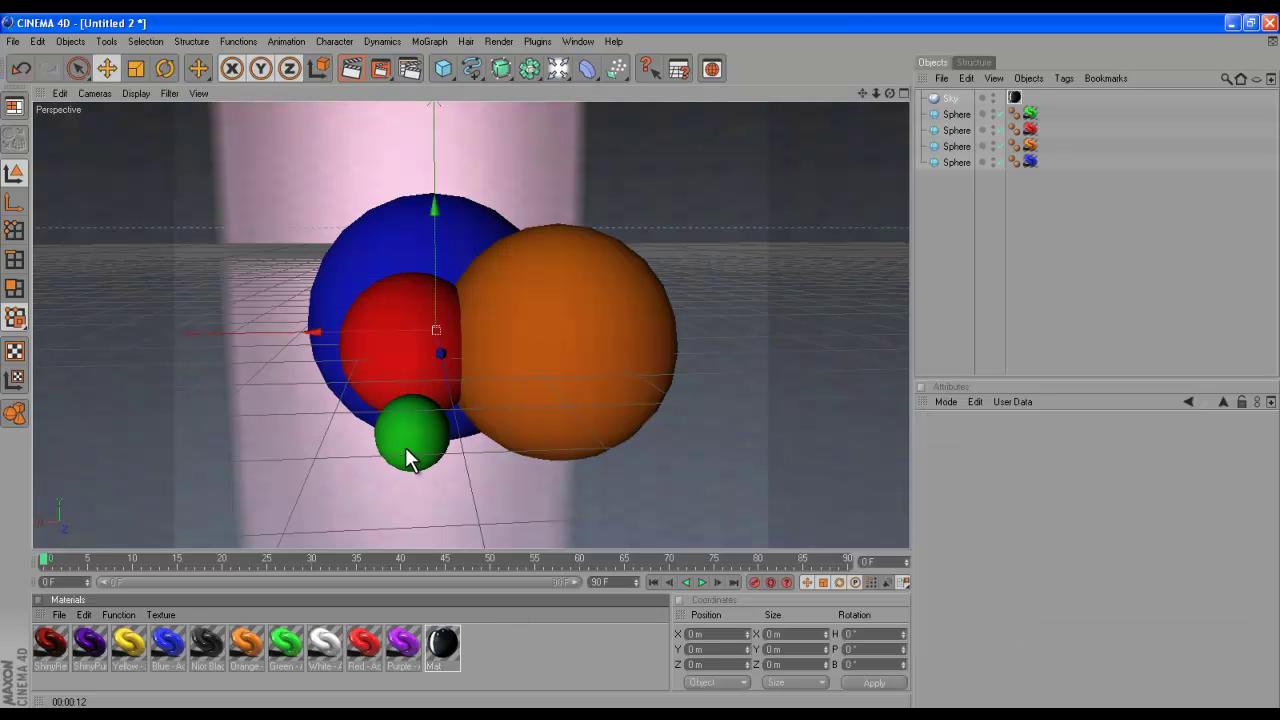
click(352, 70)
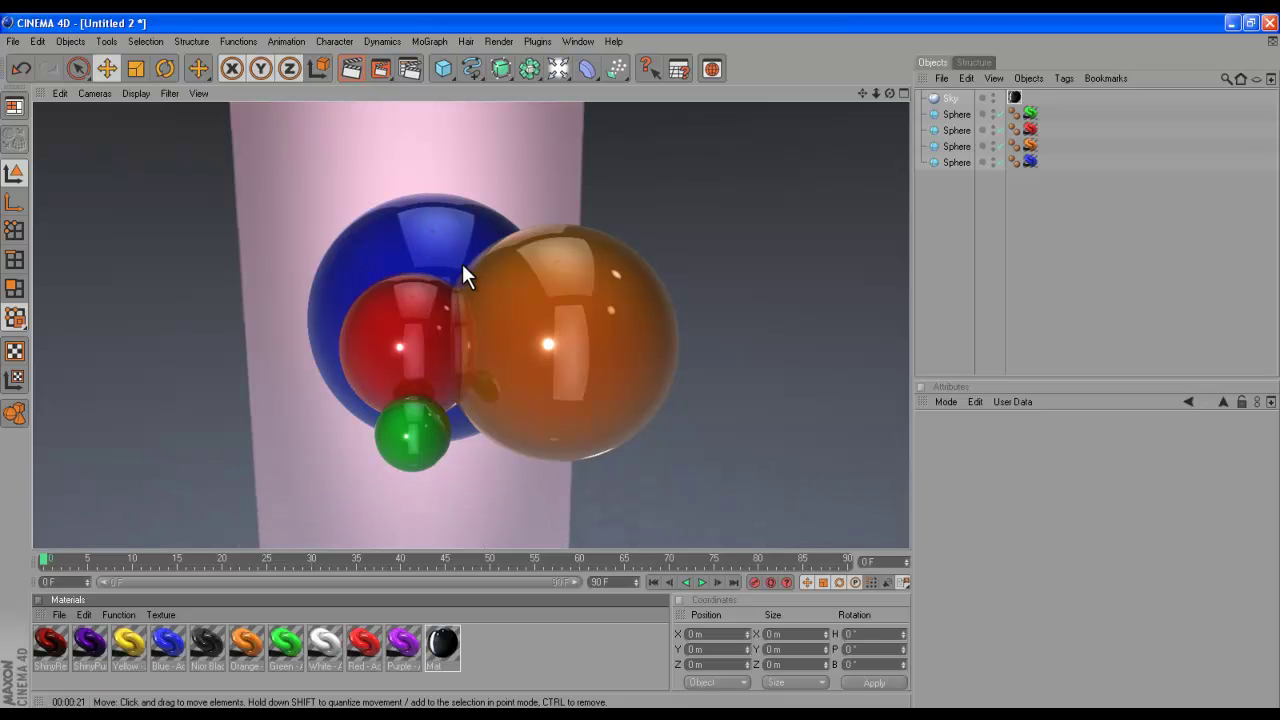
- Add a Plane, rotate its pitch to -100° and enlarge it to about 2455 by 1499 m as a backdrop behind the spheres
drag(444, 72, 608, 119)
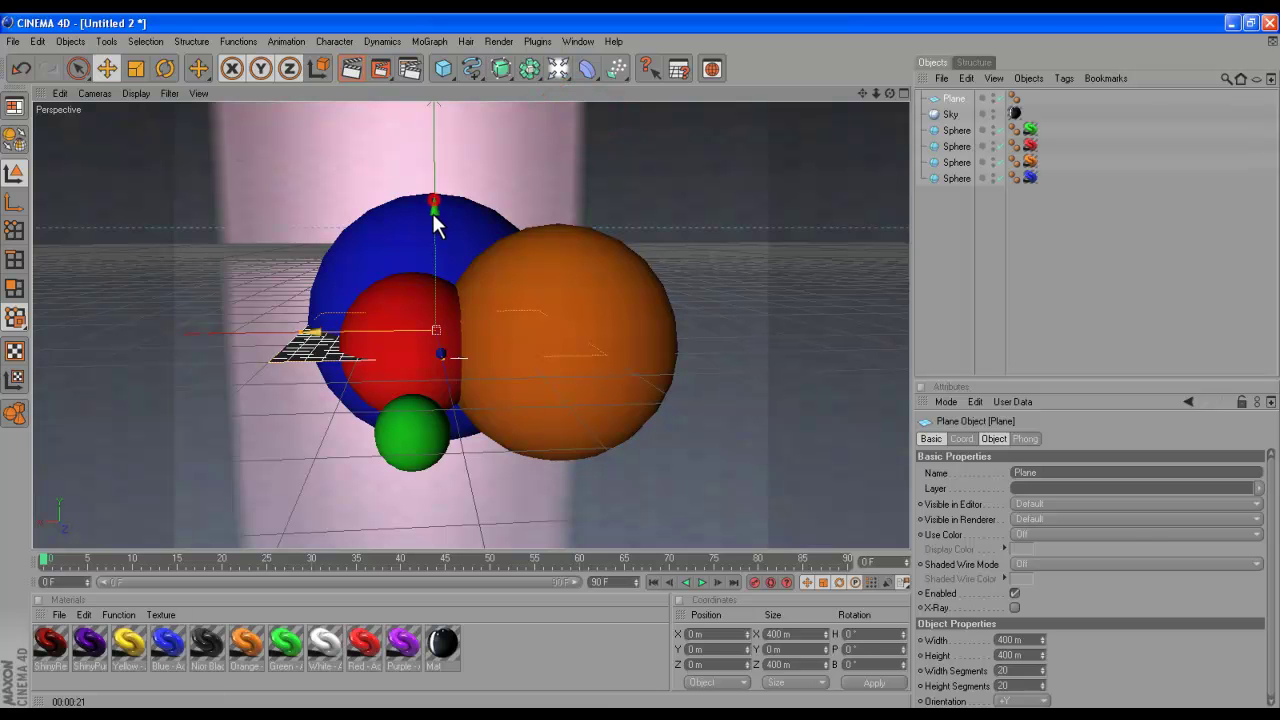
drag(433, 244, 430, 252)
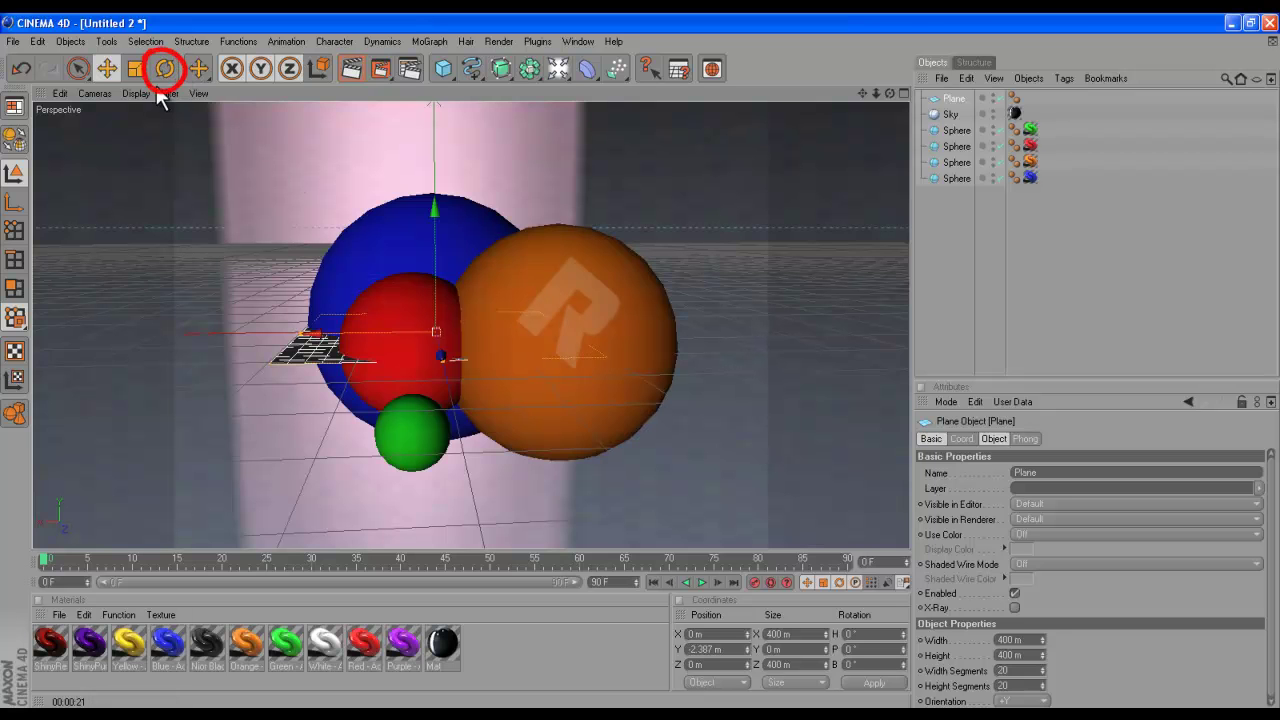
key(r)
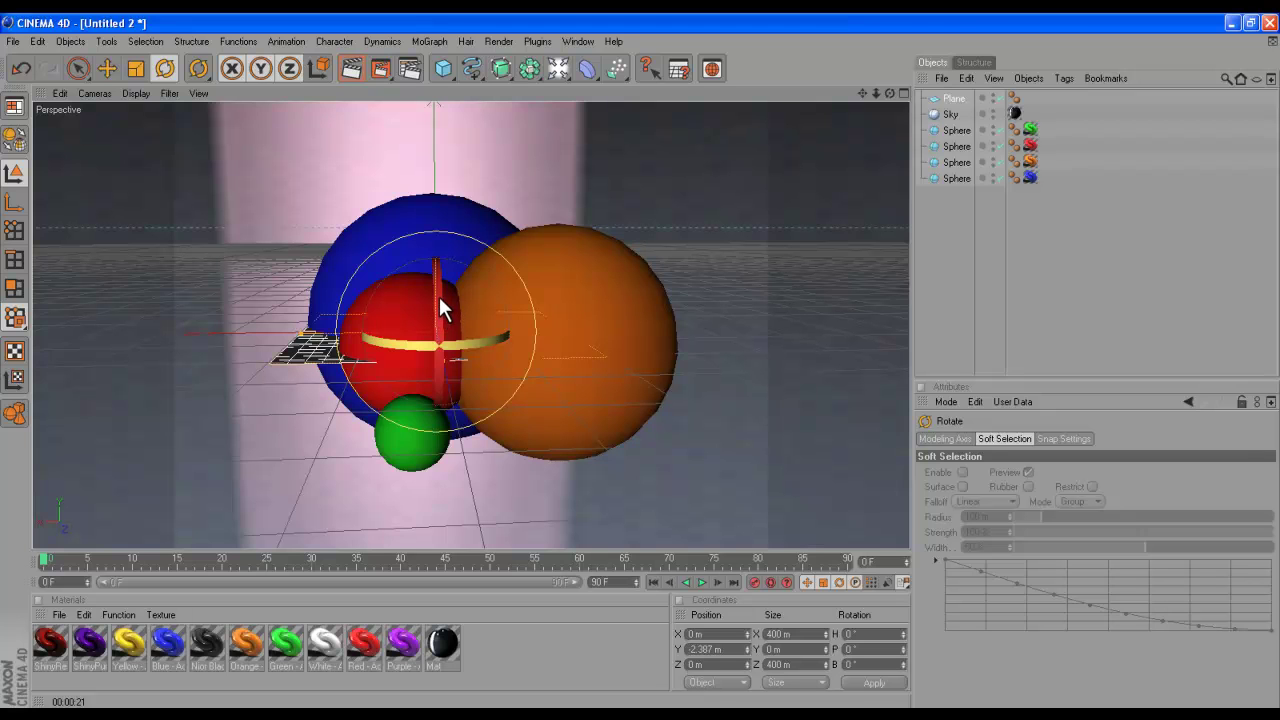
drag(437, 319, 449, 443)
key(e)
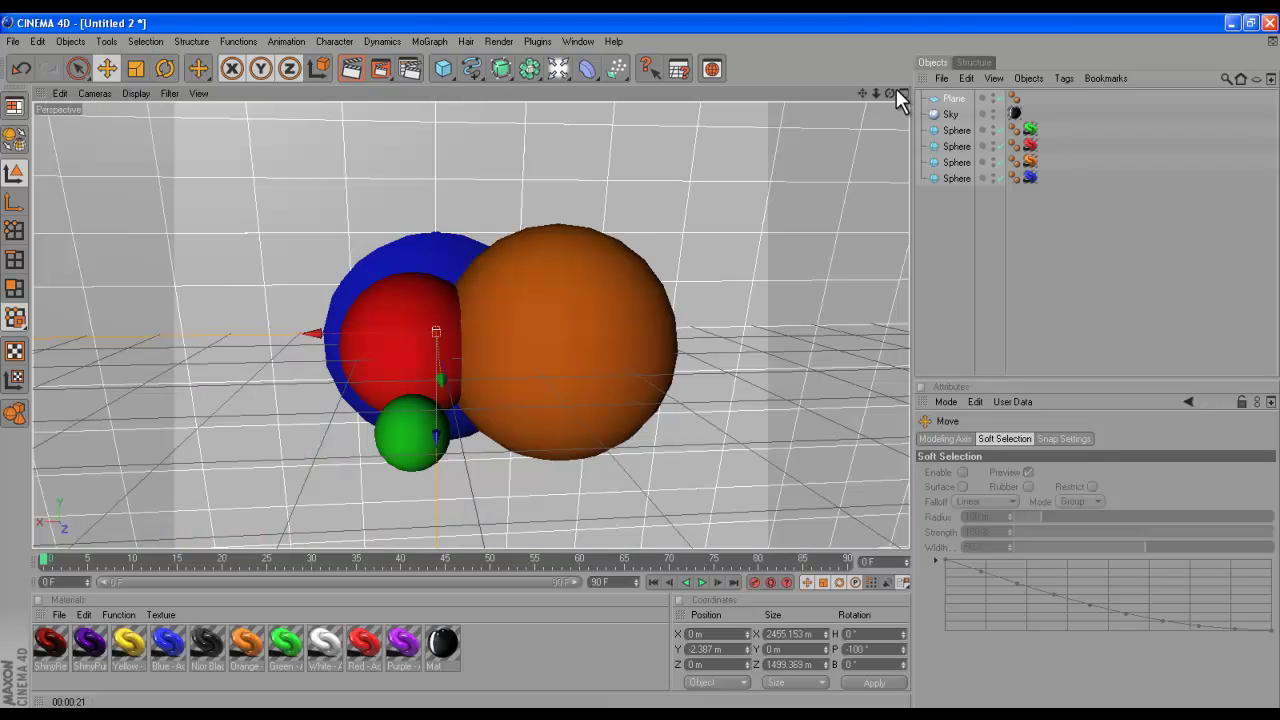
- Orbit to a lower view of the spheres against the backdrop plane and render a preview
drag(889, 93, 642, 372)
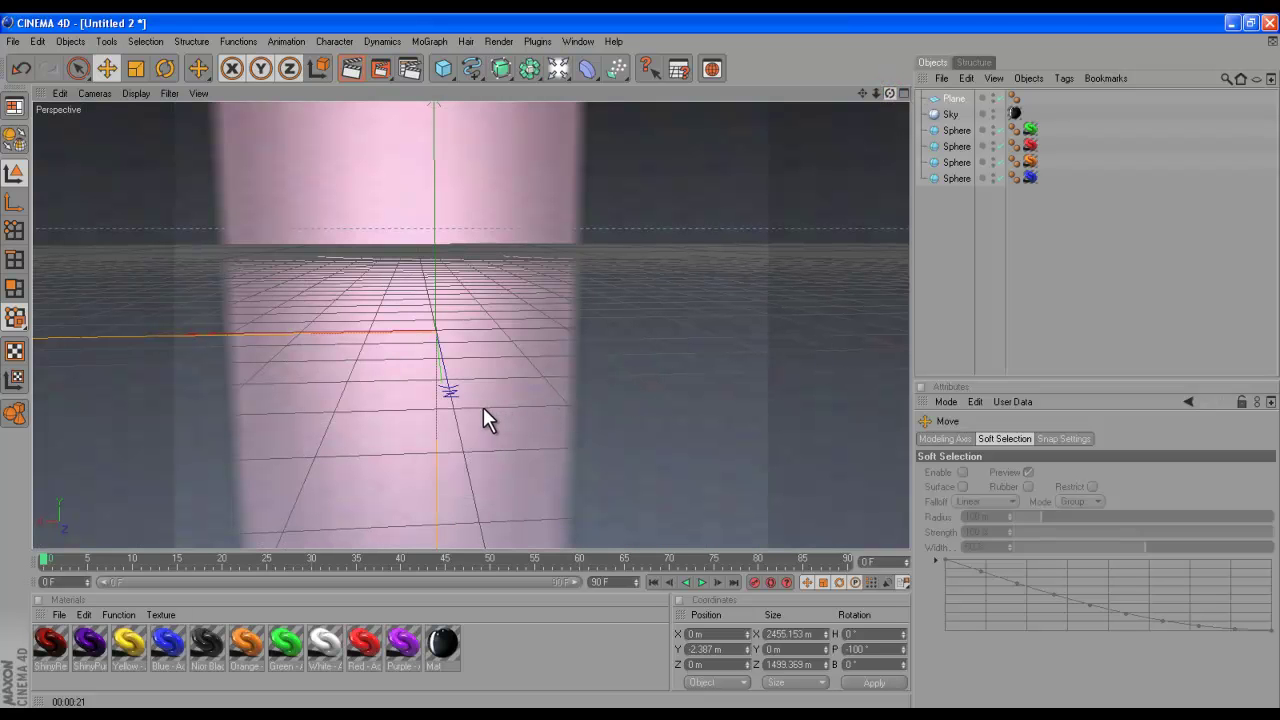
drag(483, 407, 638, 358)
click(353, 67)
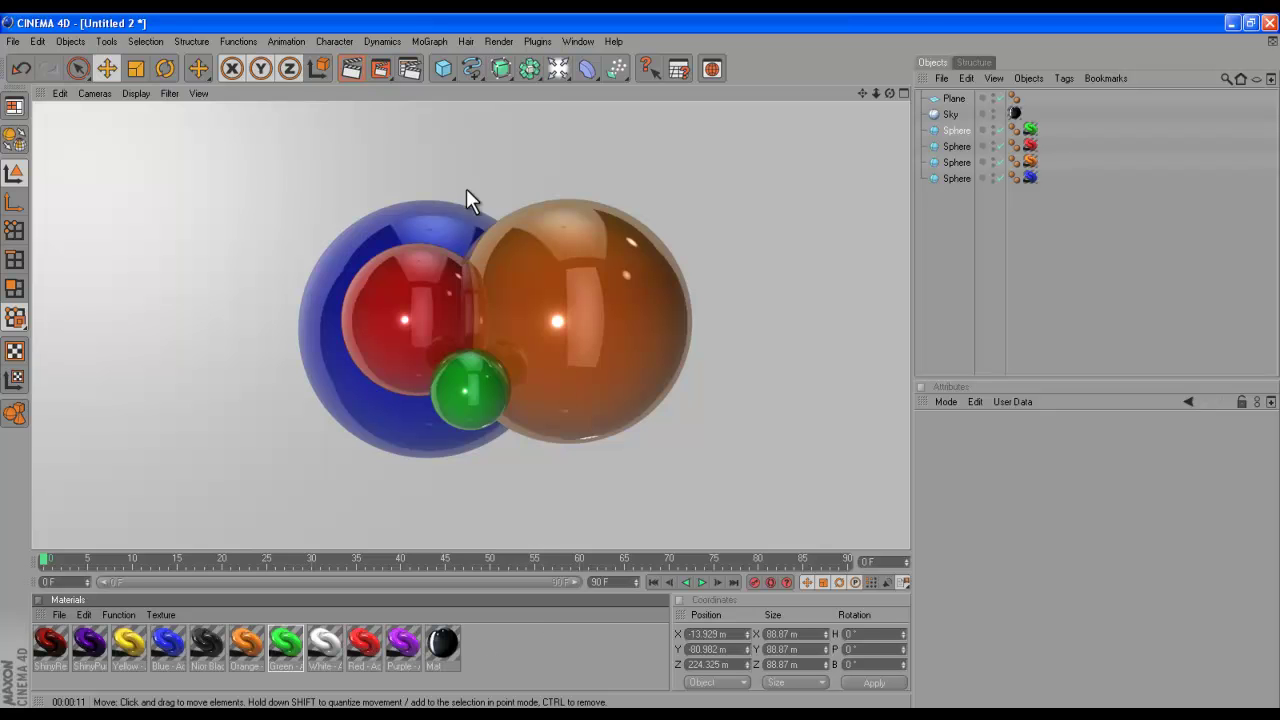
drag(876, 93, 634, 357)
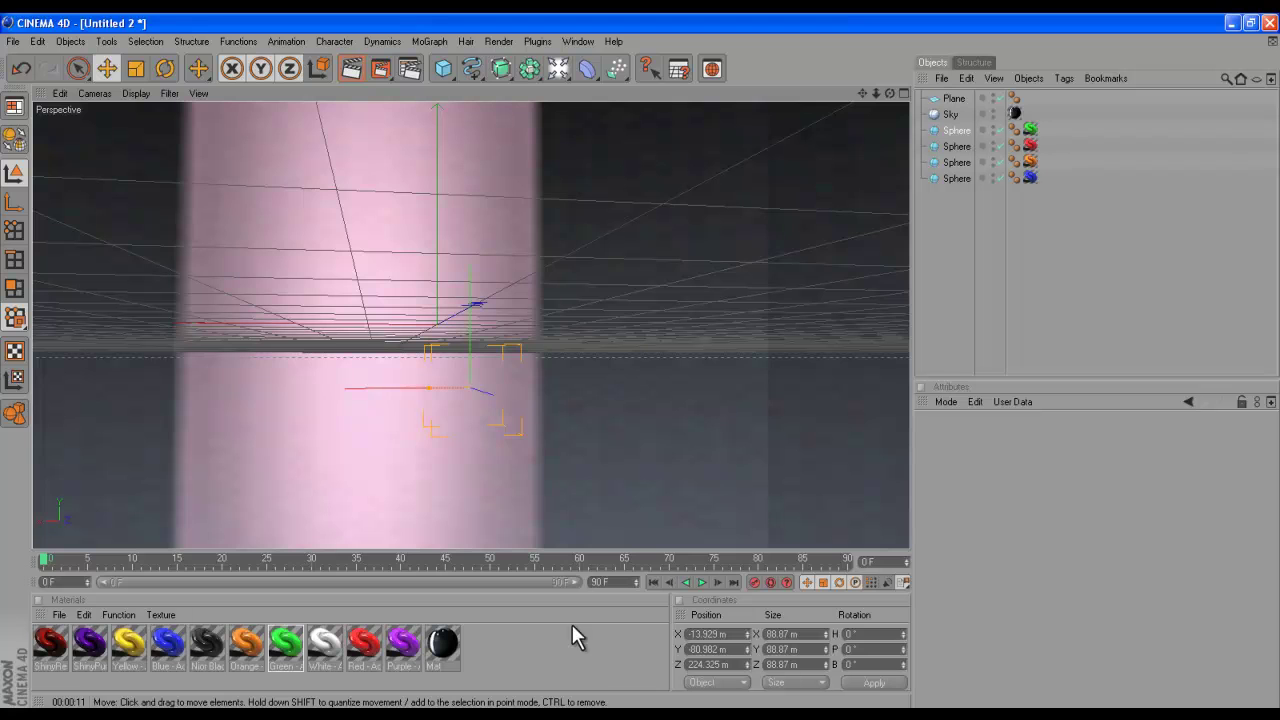
click(494, 656)
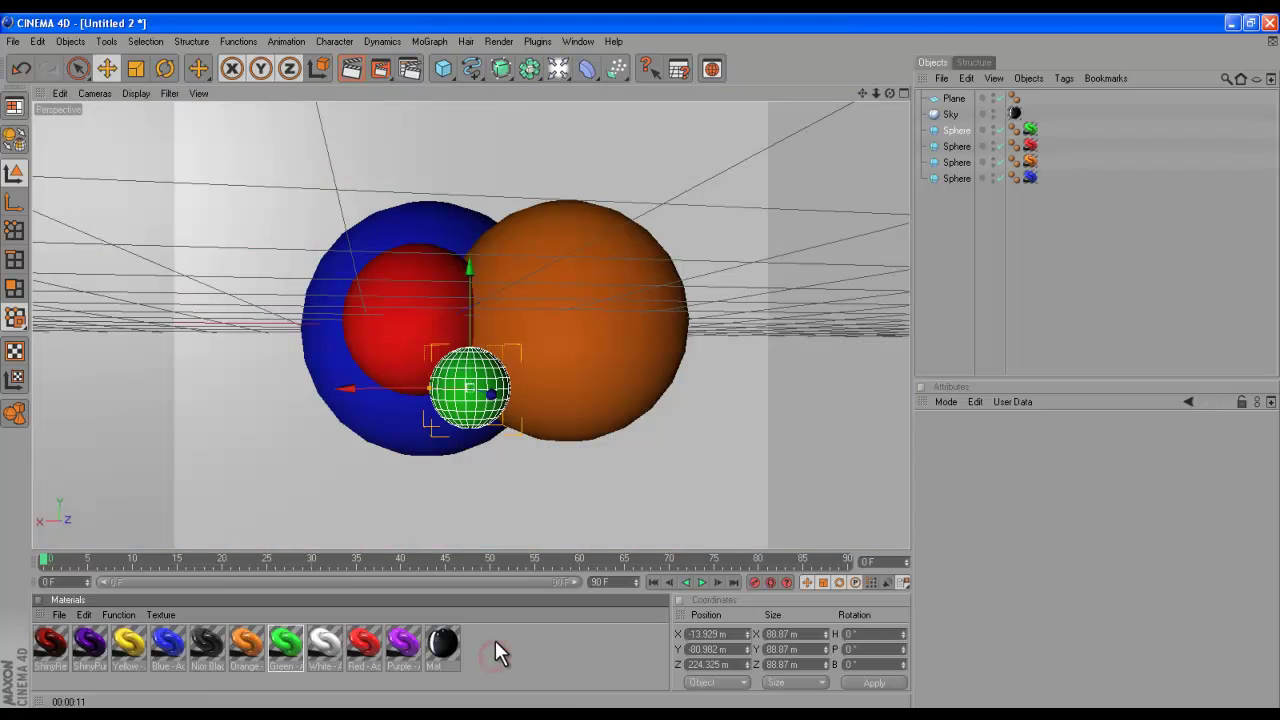
- Move the backdrop plane along its X axis to about -98 m
drag(875, 94, 556, 372)
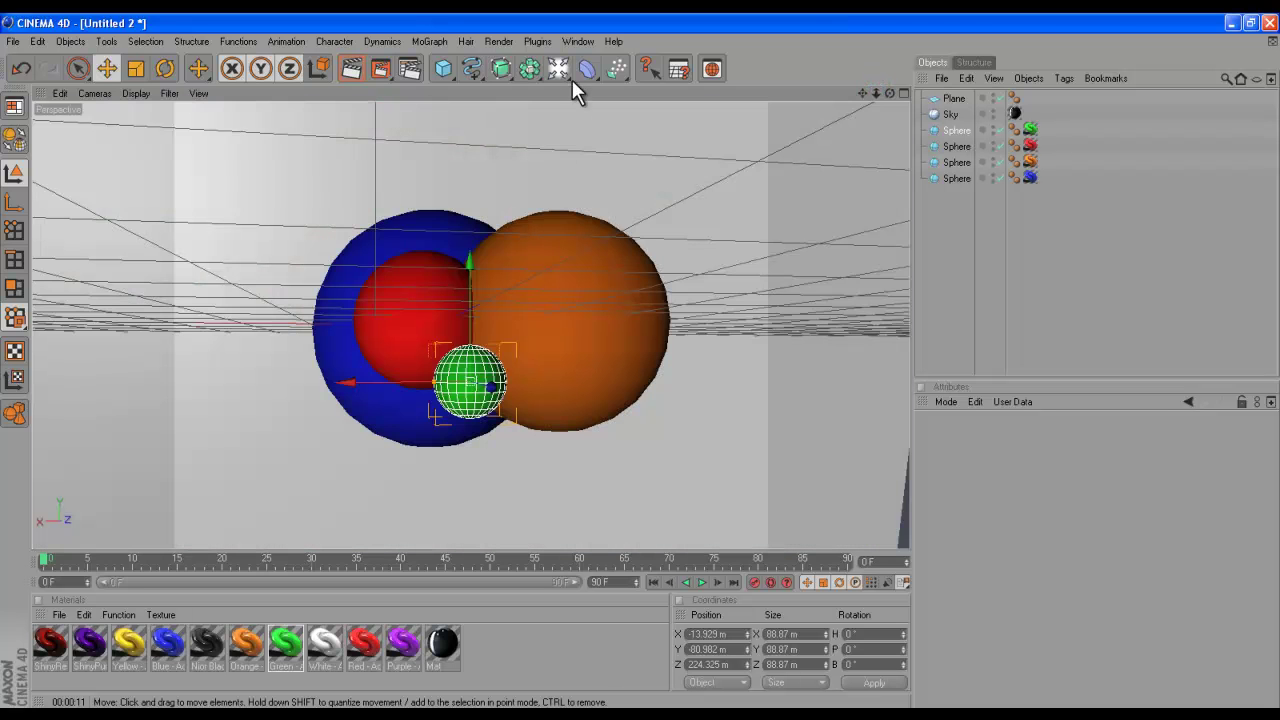
click(825, 485)
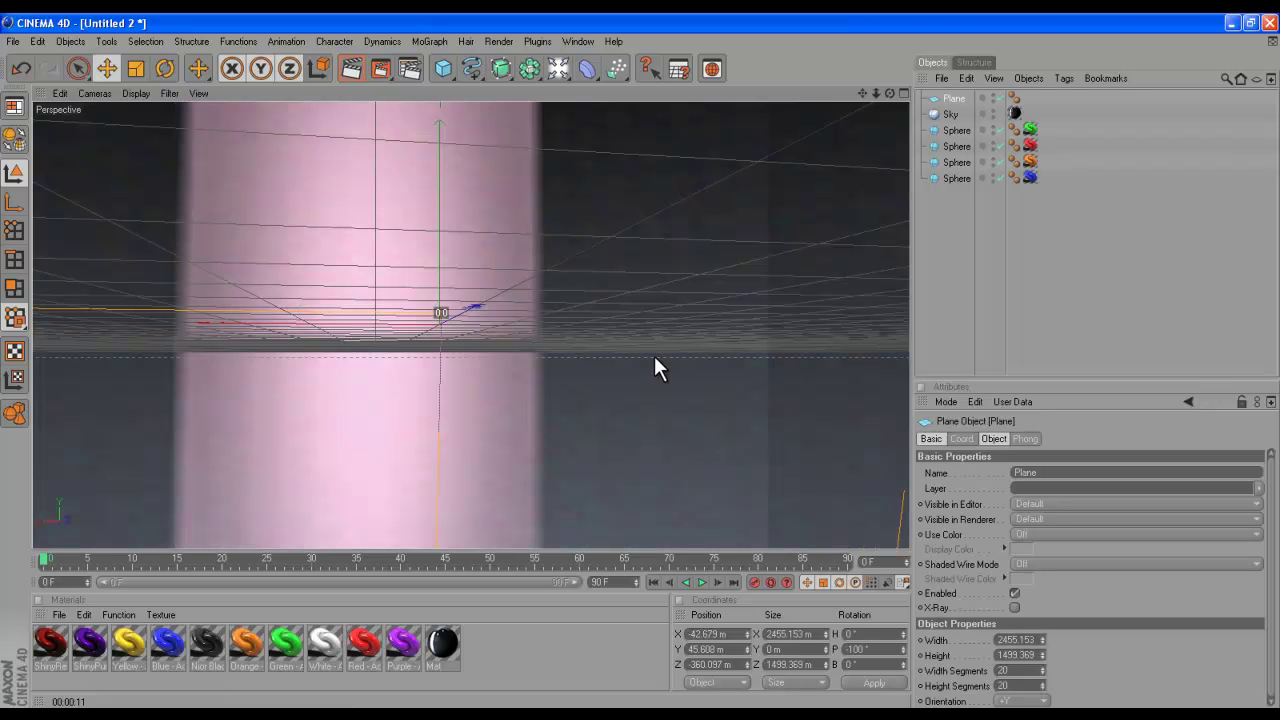
drag(646, 368, 843, 165)
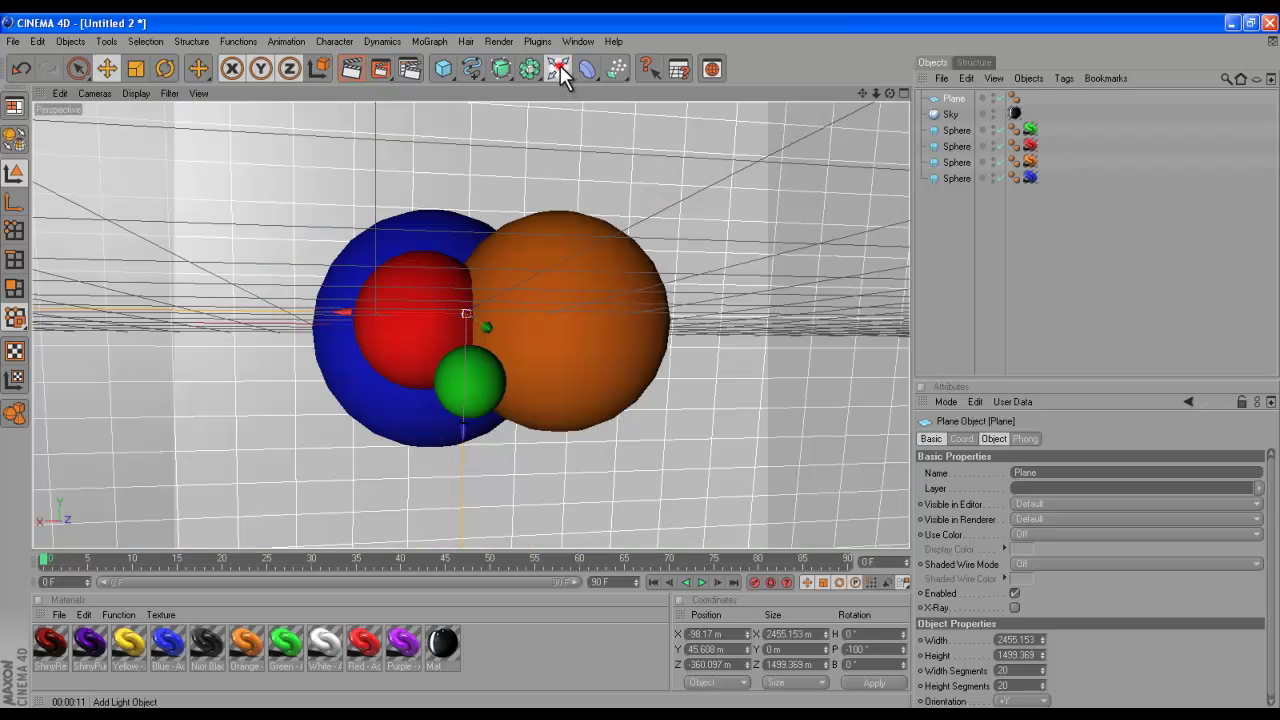
- Add an omni light and move it along Z to about 724 m, in front of the spheres
click(560, 65)
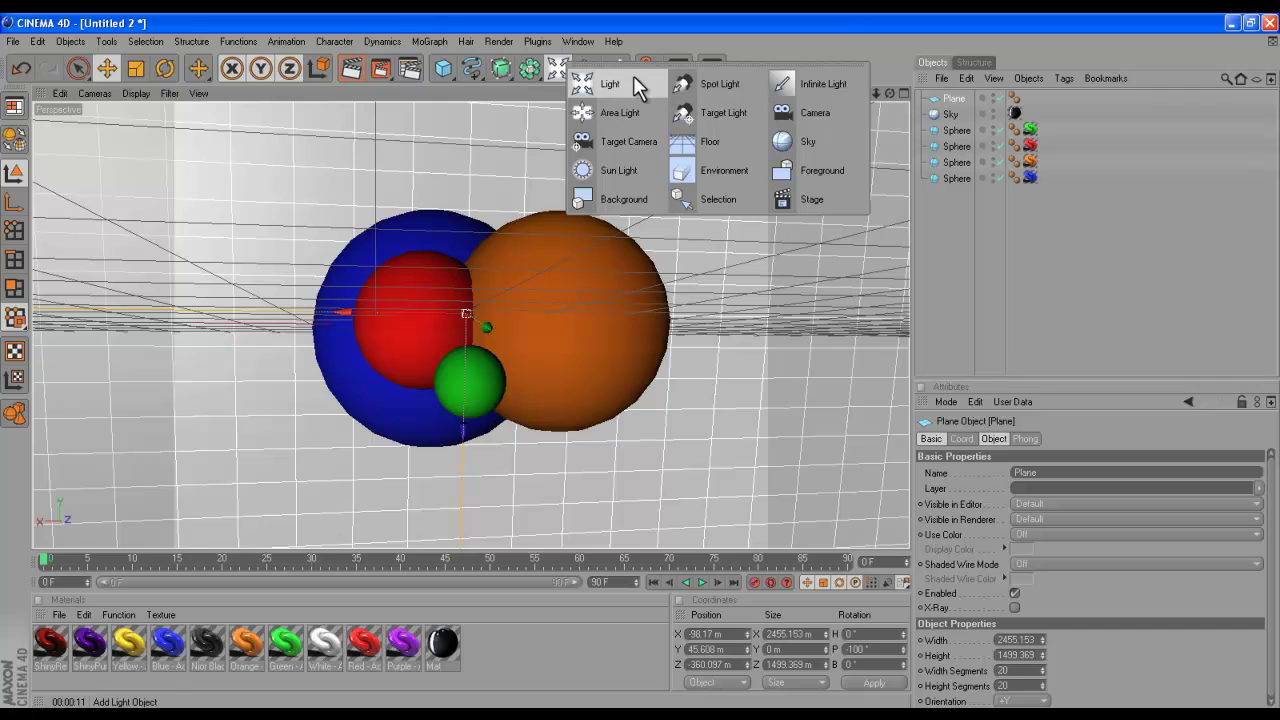
click(637, 84)
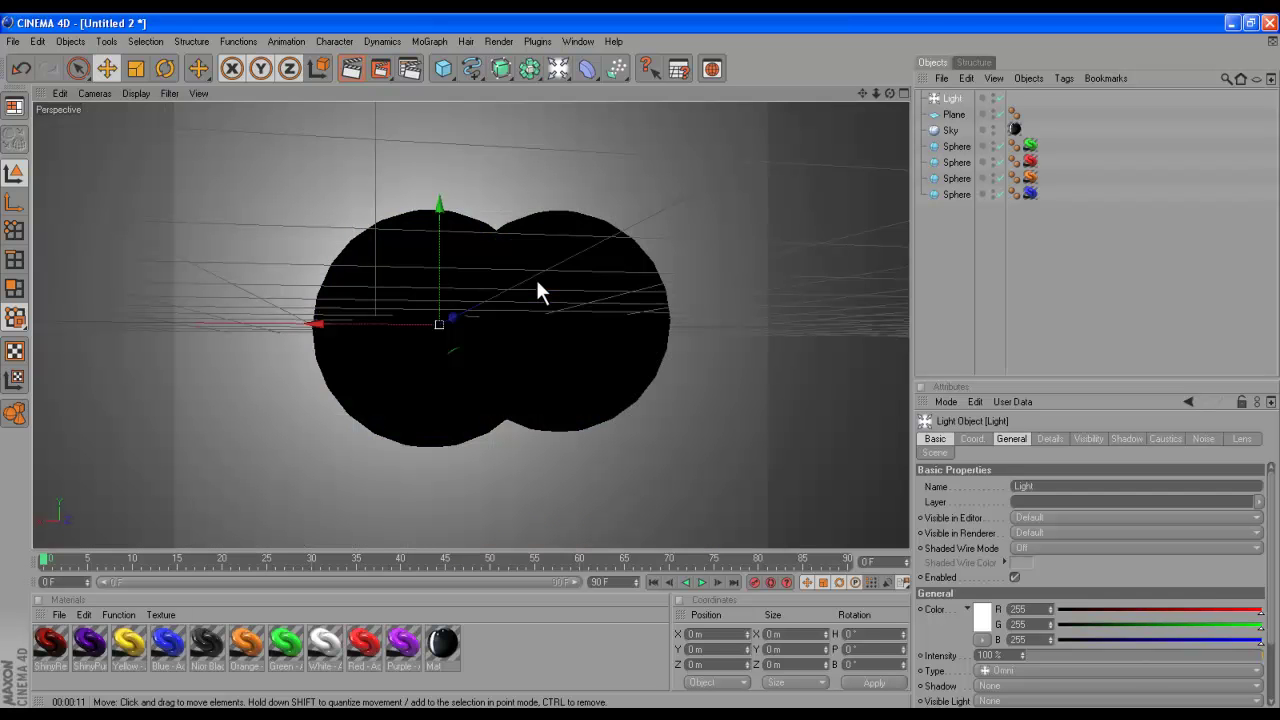
scroll(536, 285, up, 5)
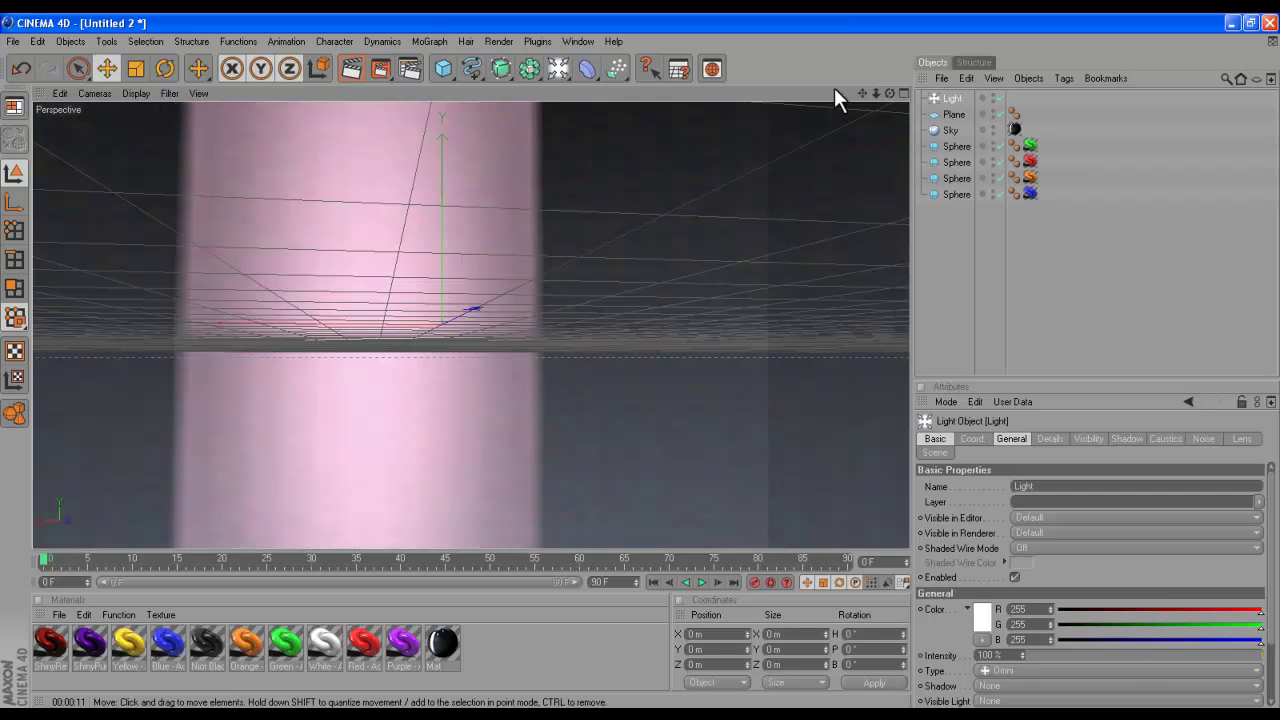
scroll(430, 340, down, 2)
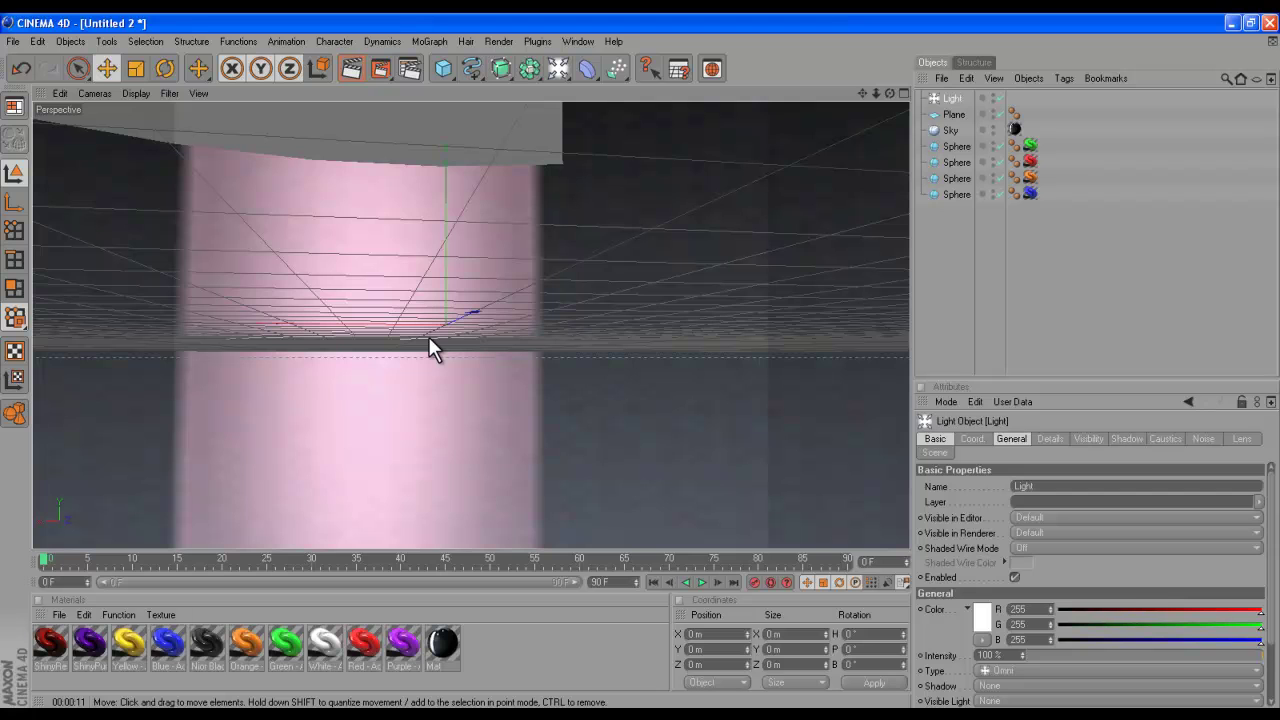
scroll(428, 336, down, 4)
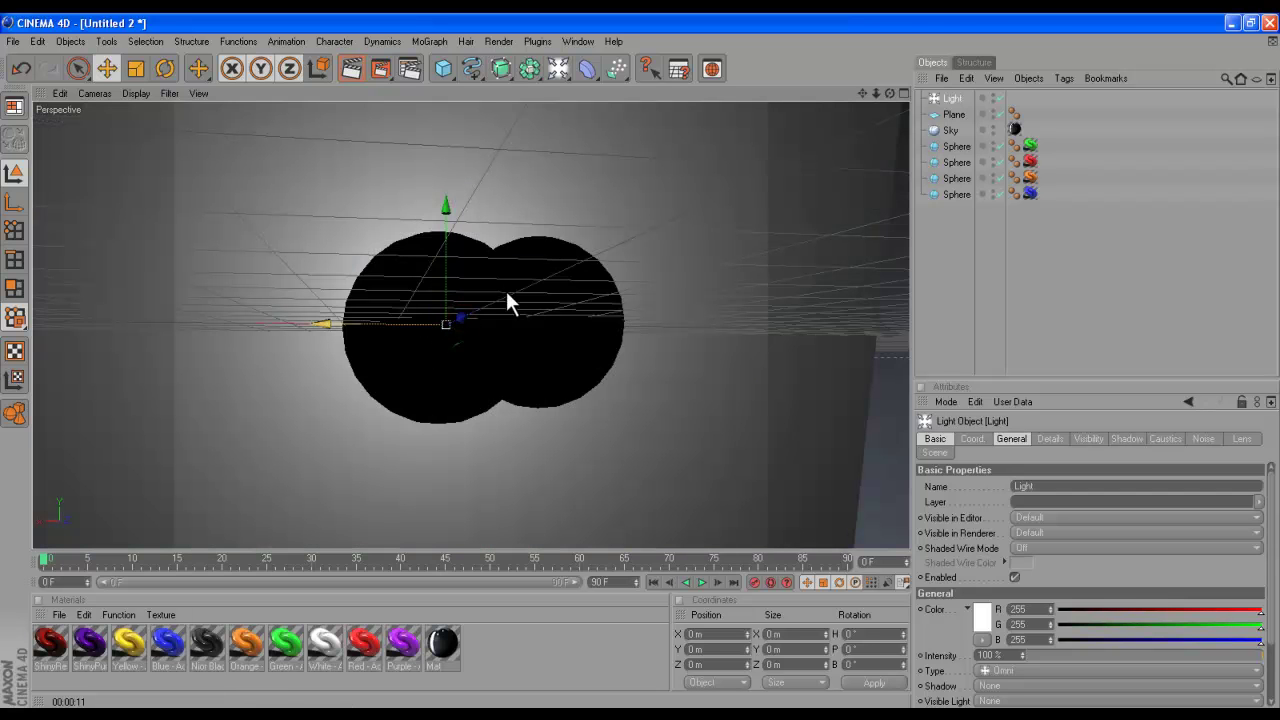
scroll(672, 340, up, 4)
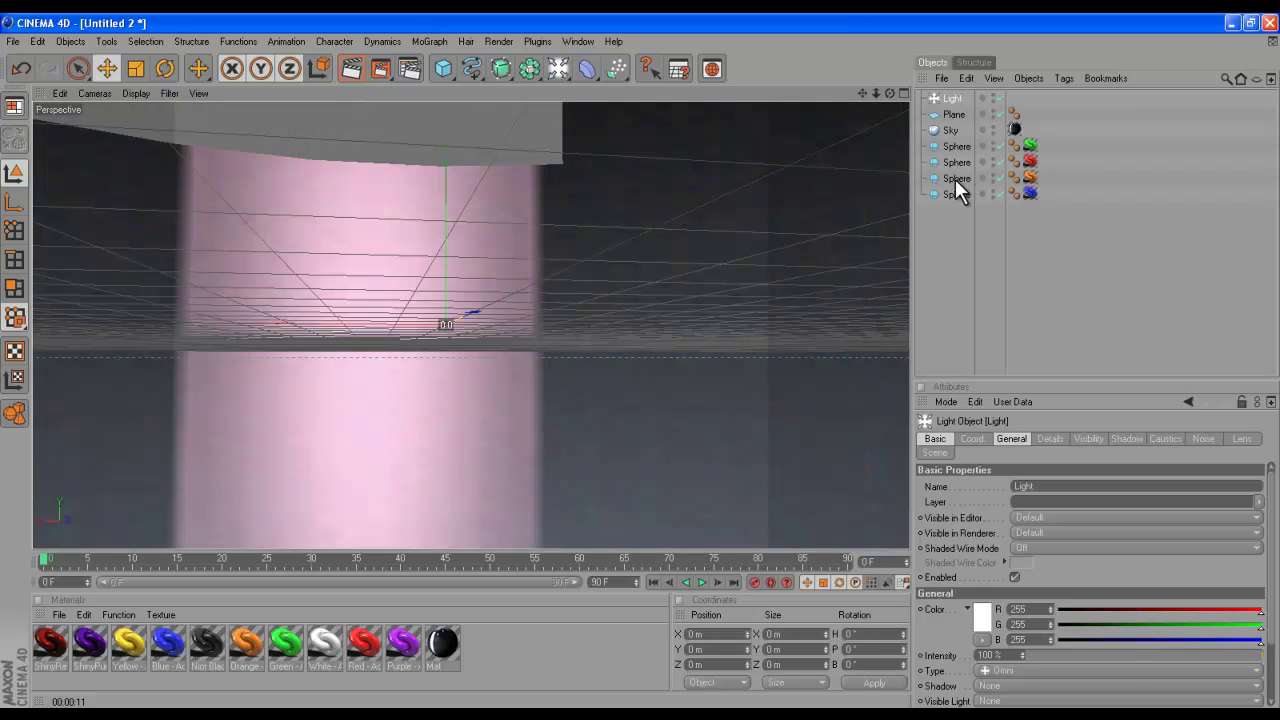
drag(473, 313, 721, 221)
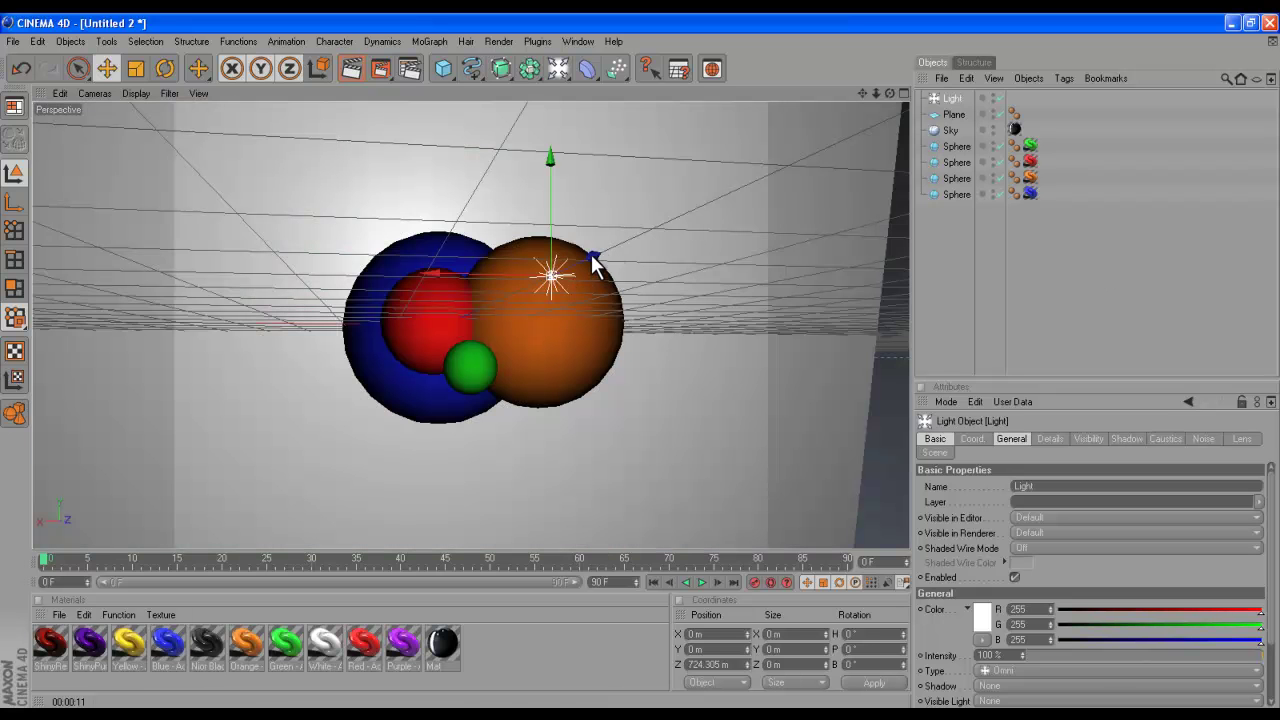
click(592, 256)
- Set the light's intensity to 82%
click(1022, 658)
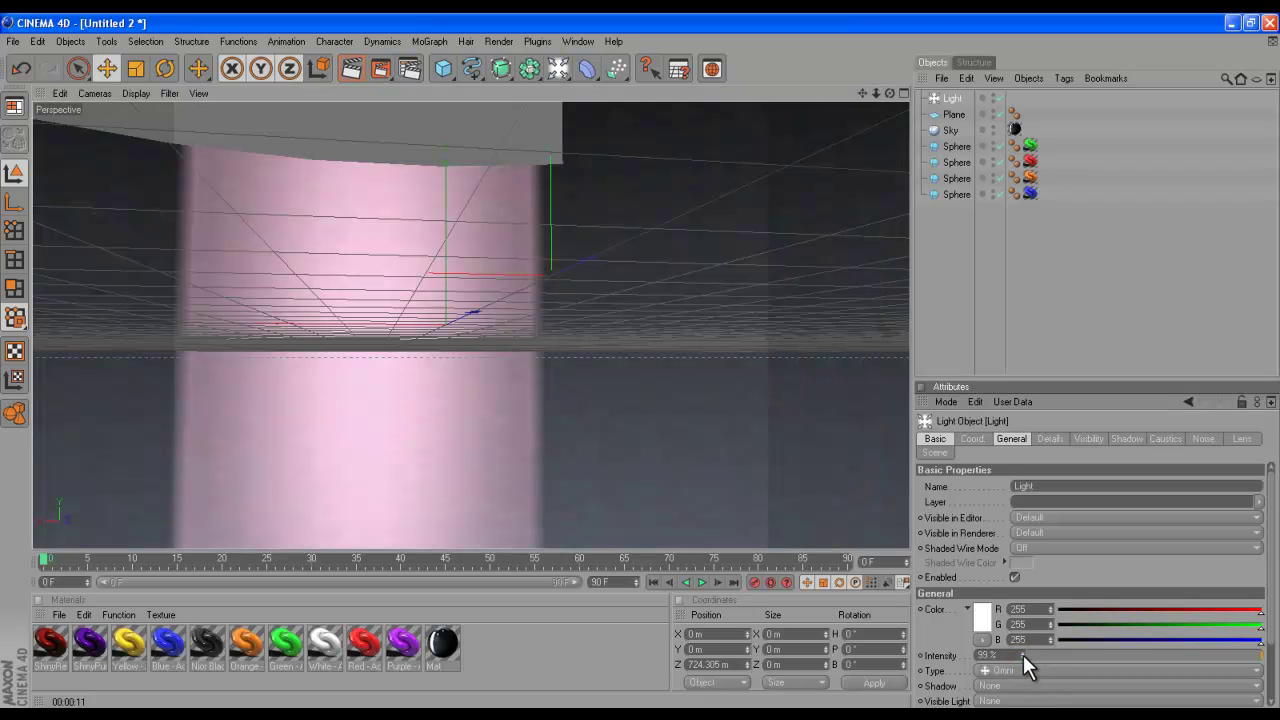
click(1022, 651)
click(1222, 655)
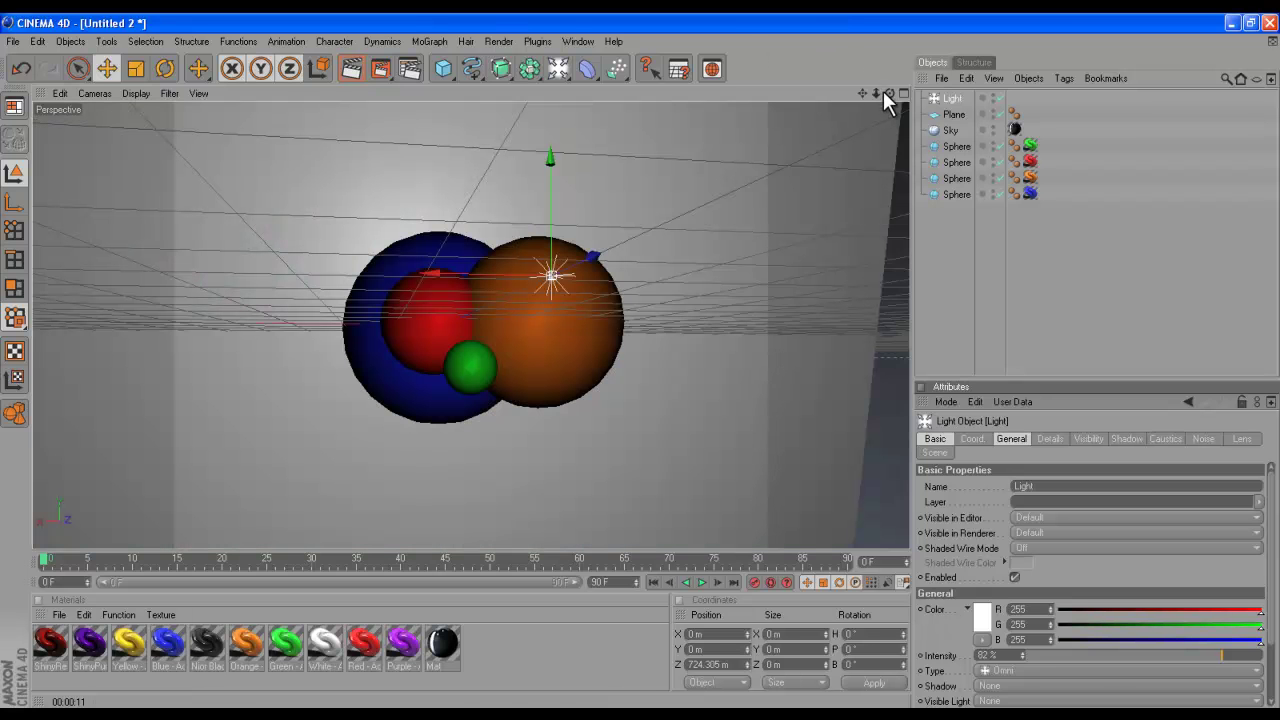
drag(888, 93, 649, 358)
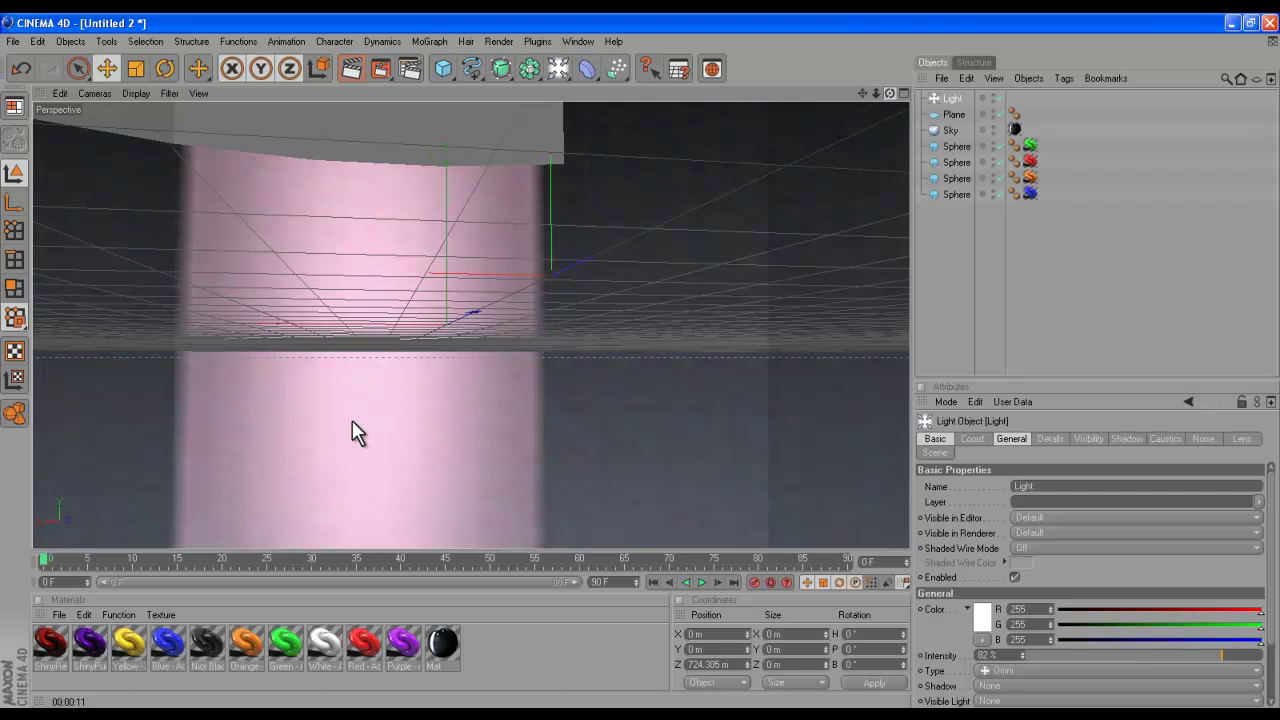
- Render a preview, then move the backdrop plane along its X axis to about -232 m
click(352, 68)
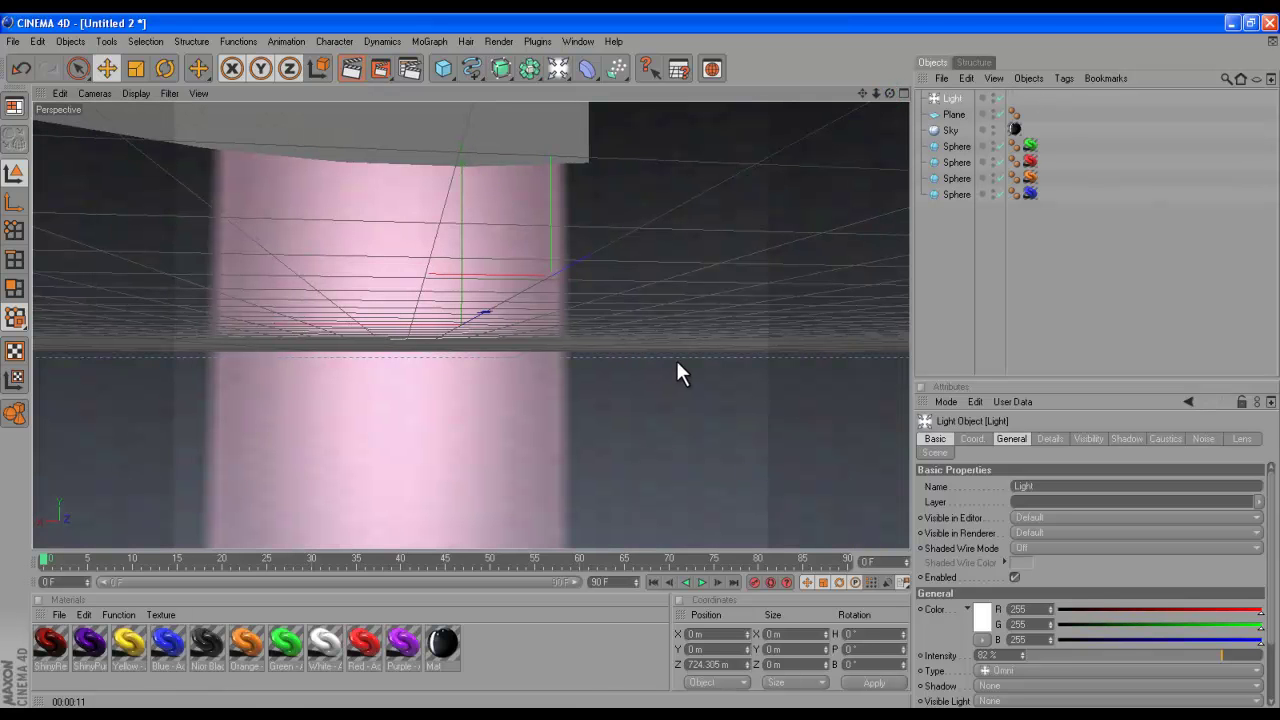
click(1071, 170)
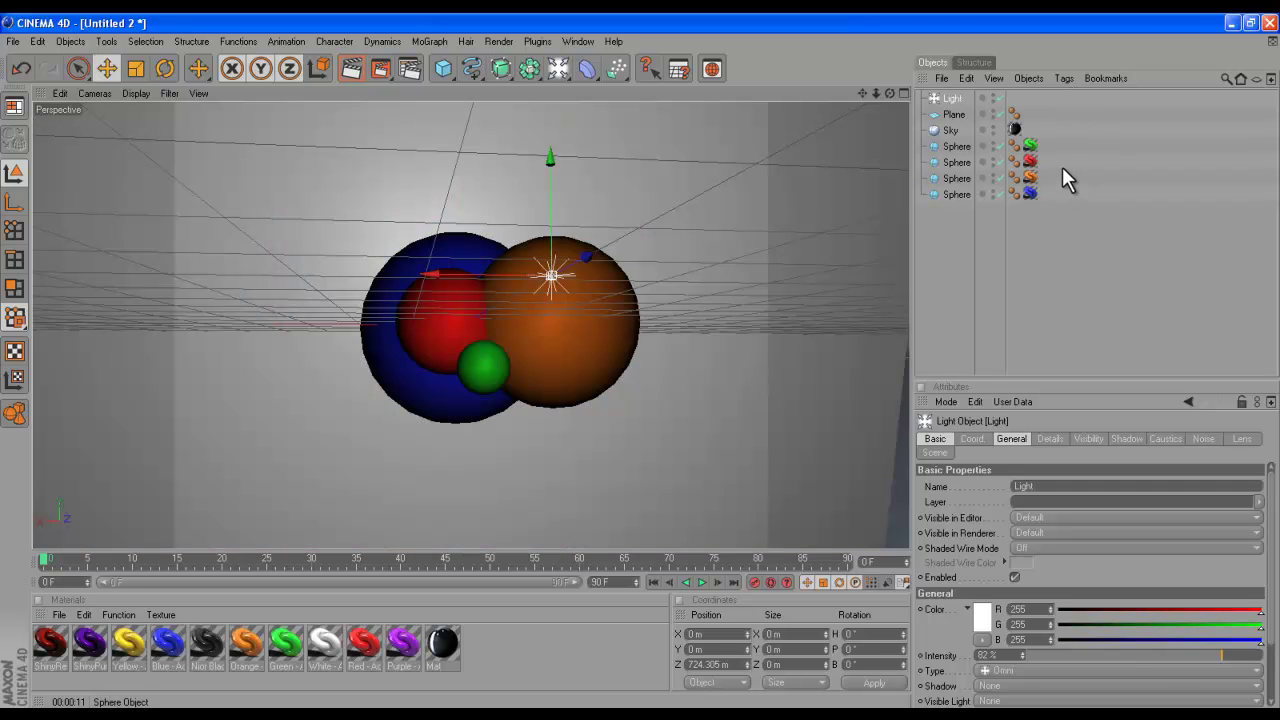
click(430, 270)
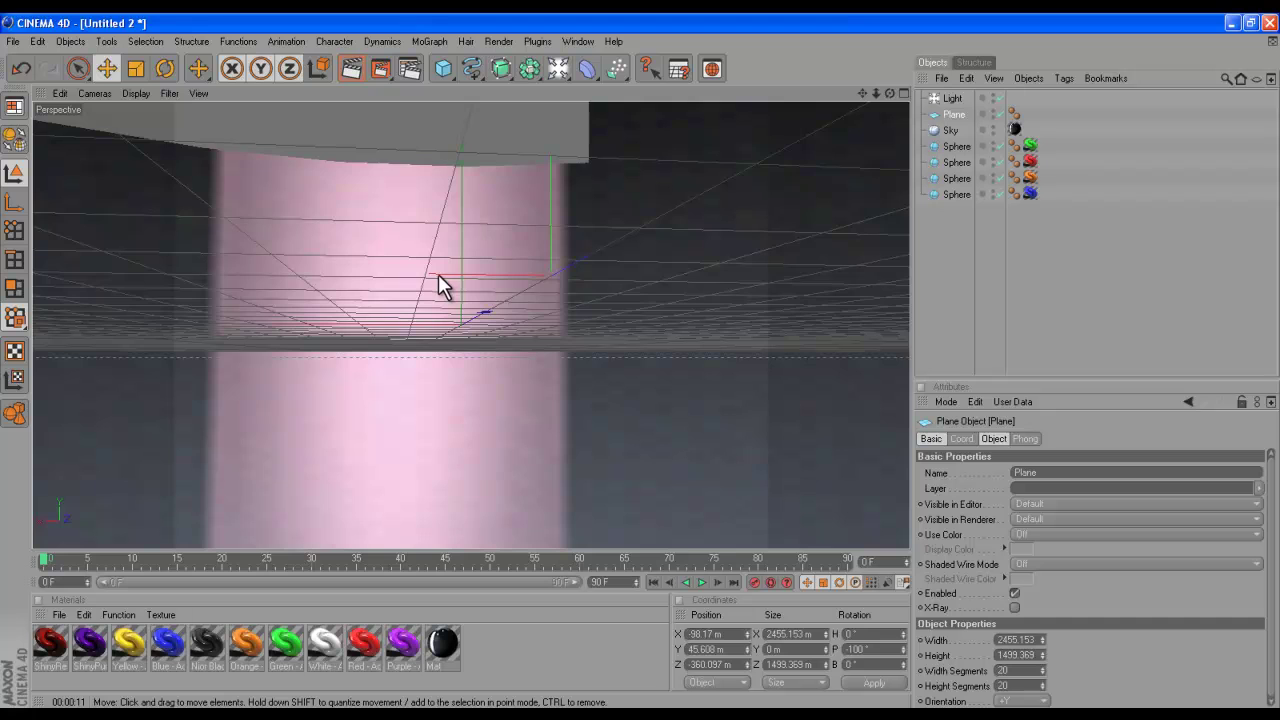
click(438, 274)
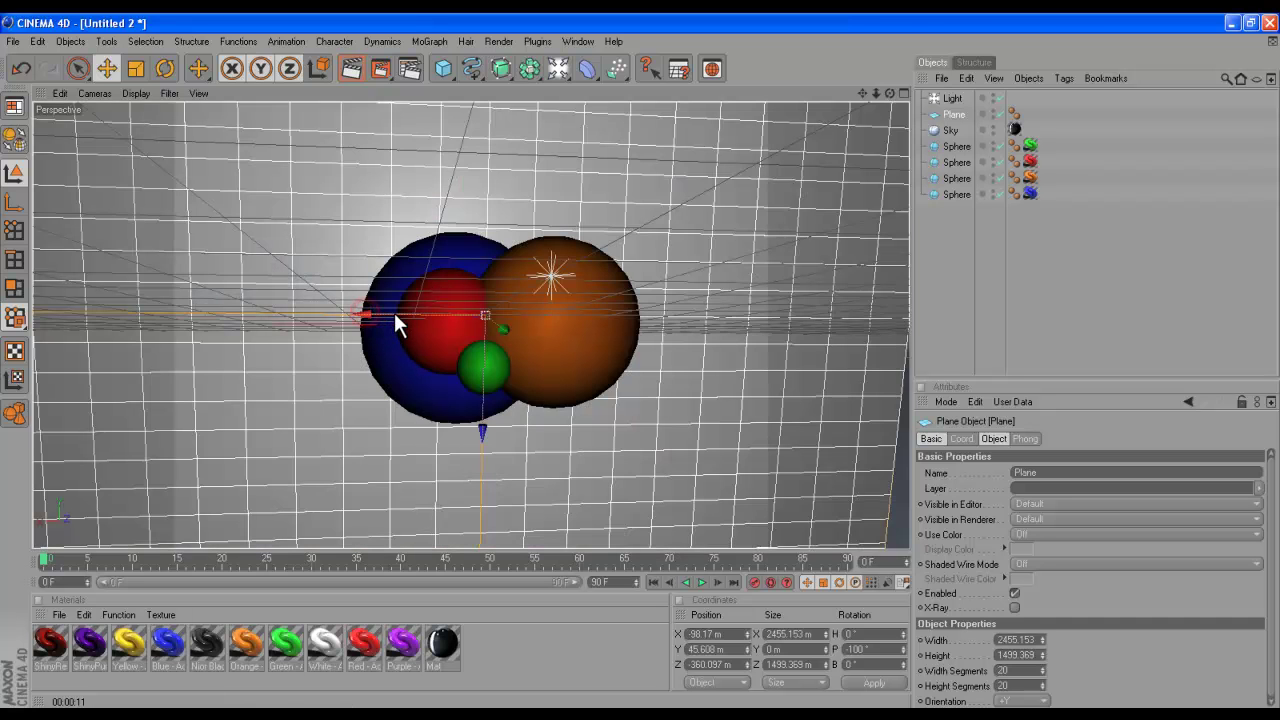
click(407, 316)
drag(647, 365, 637, 366)
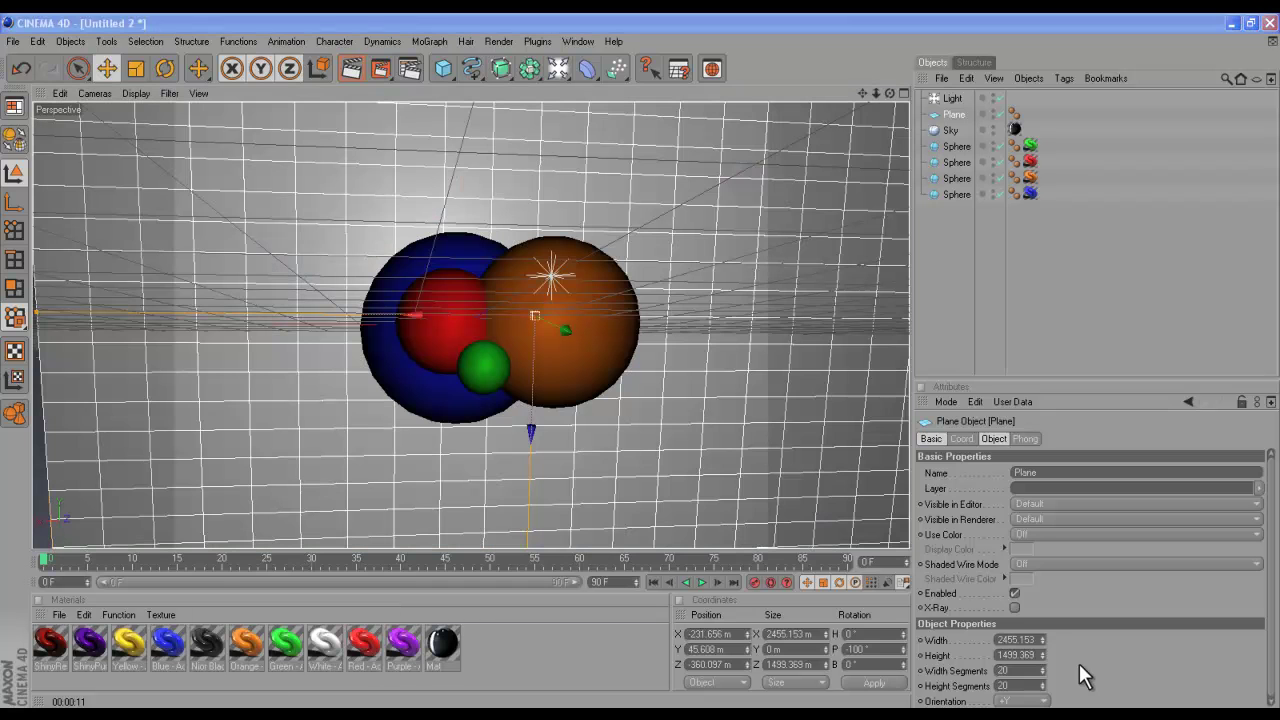
- Scale the backdrop plane up to about 3271 by 1998 m and render a preview of the spheres against it
key(ctrl+shift+a)
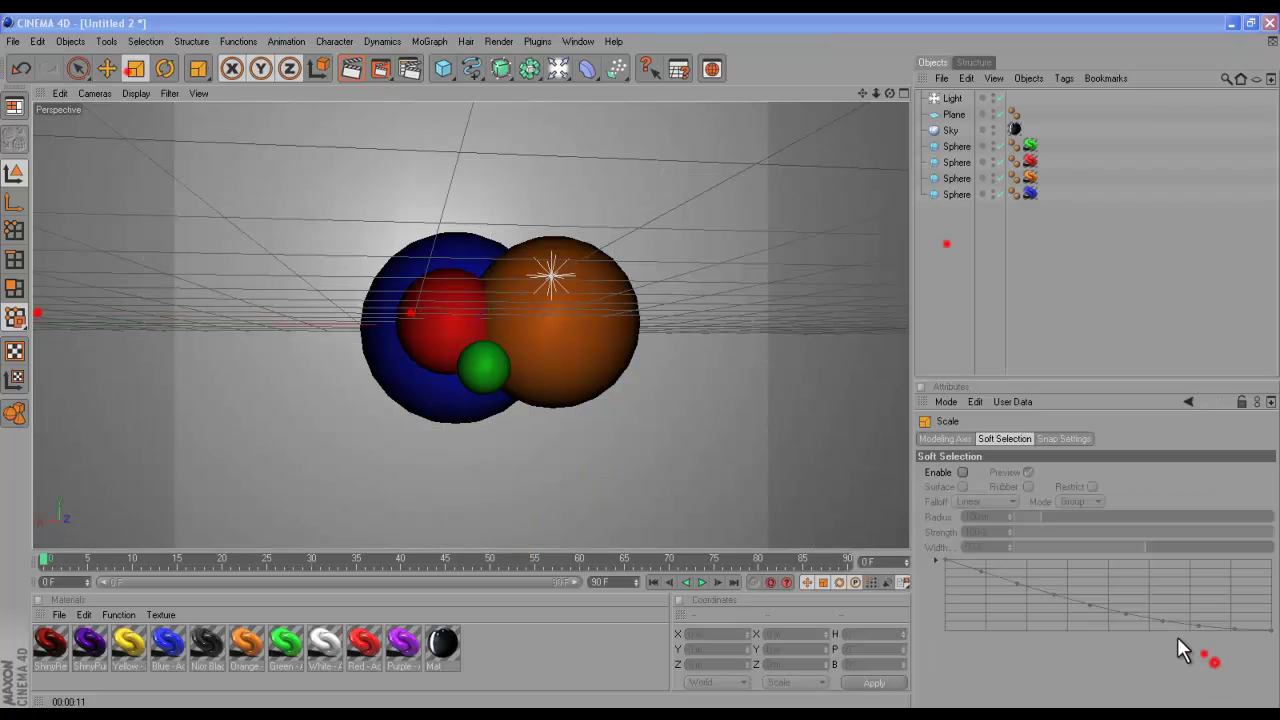
click(346, 68)
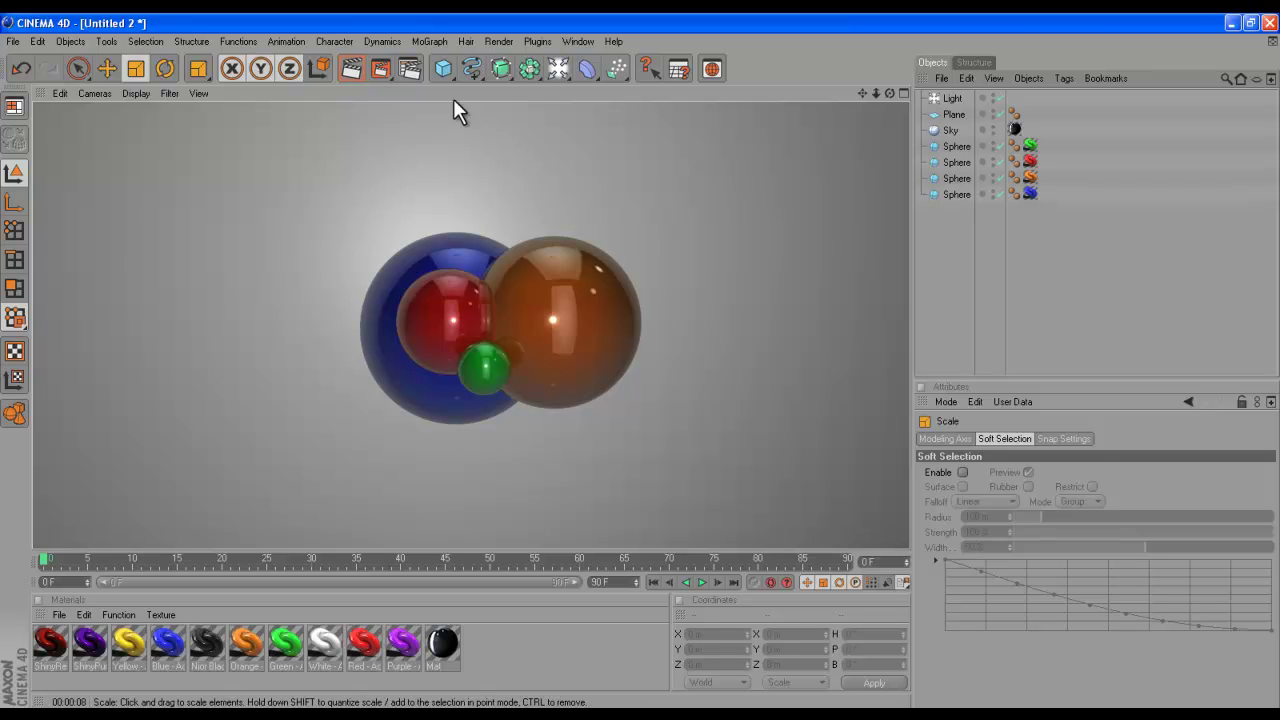
click(382, 167)
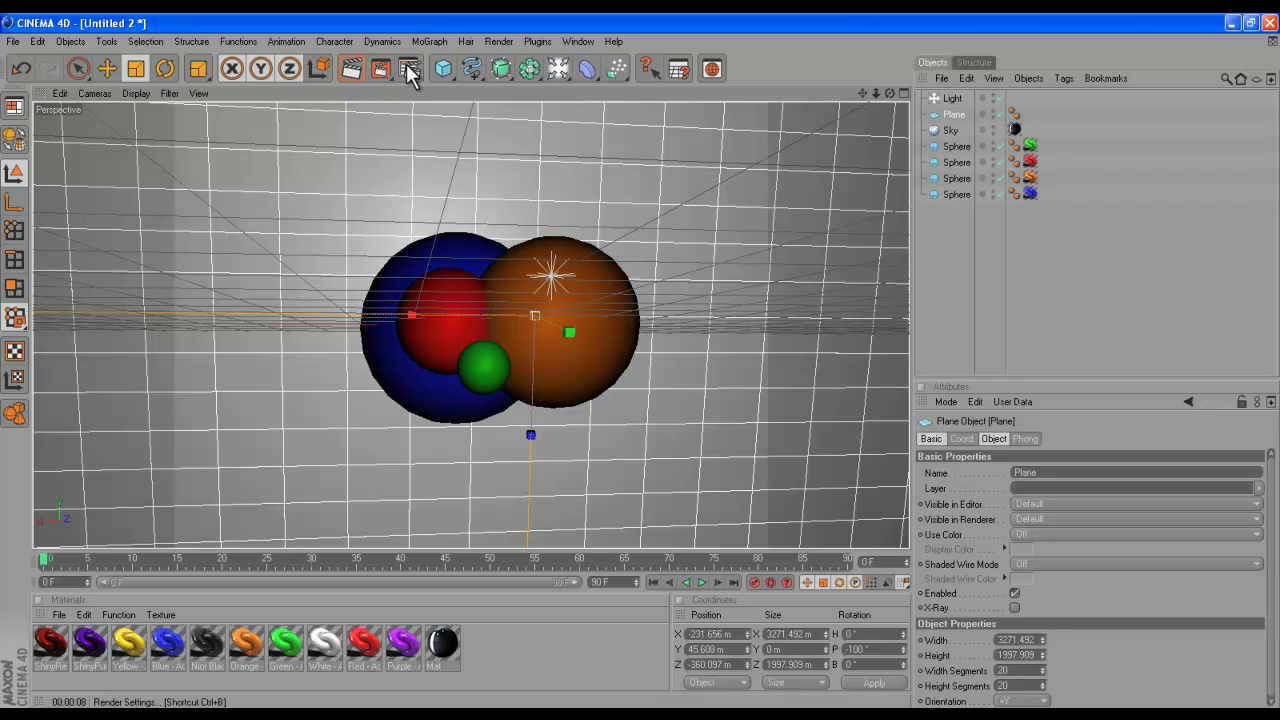
- Set the render output size to 1280 × 720 pixels, with Current Frame as the frame range
click(412, 68)
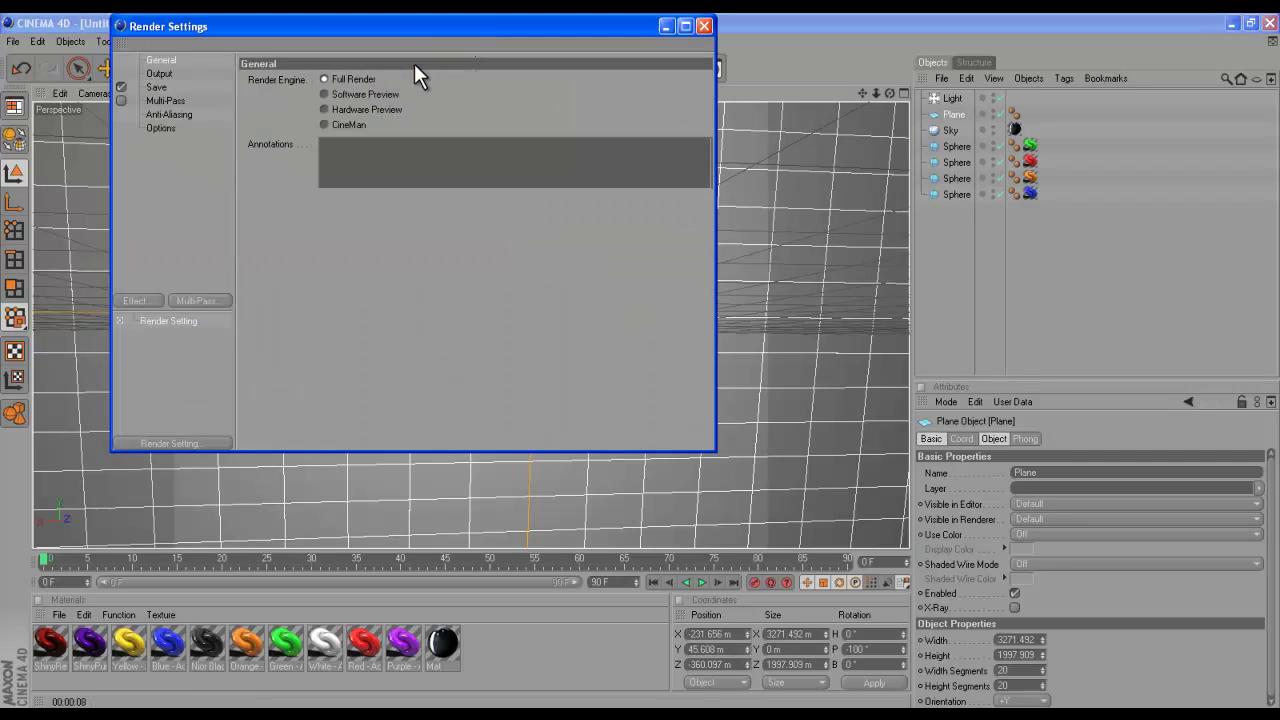
drag(408, 25, 558, 102)
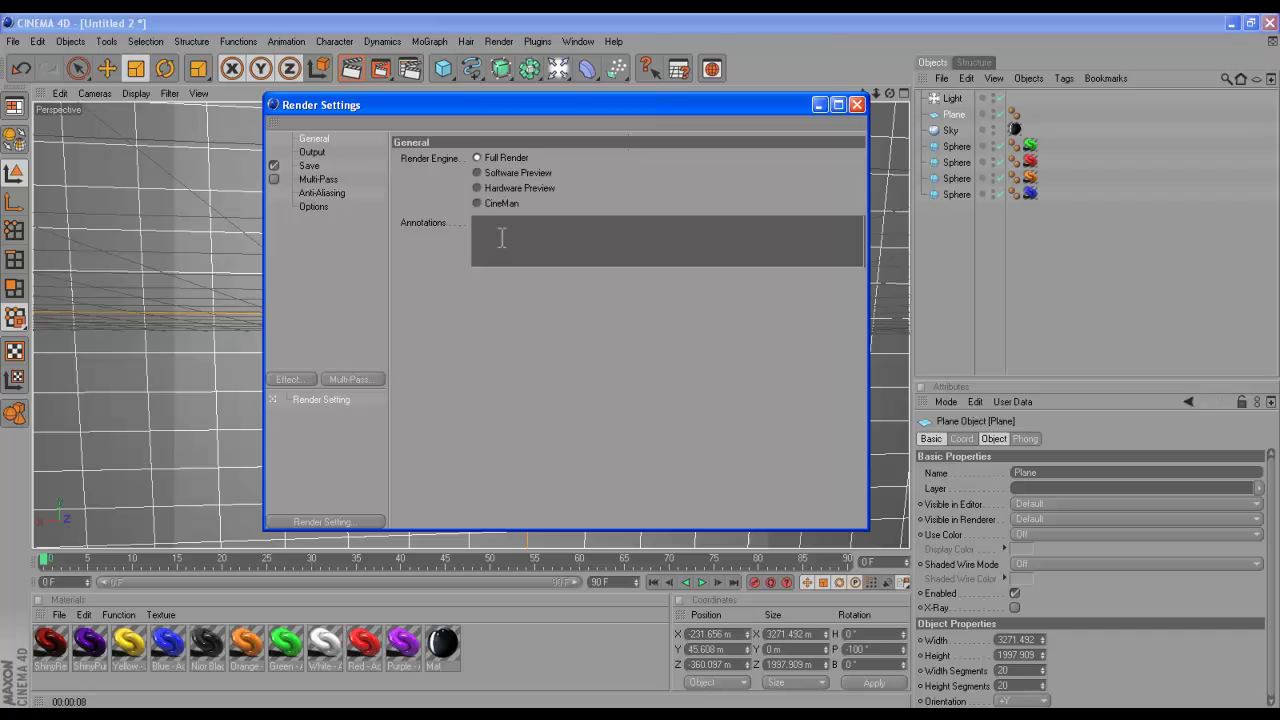
click(313, 152)
double_click(500, 173)
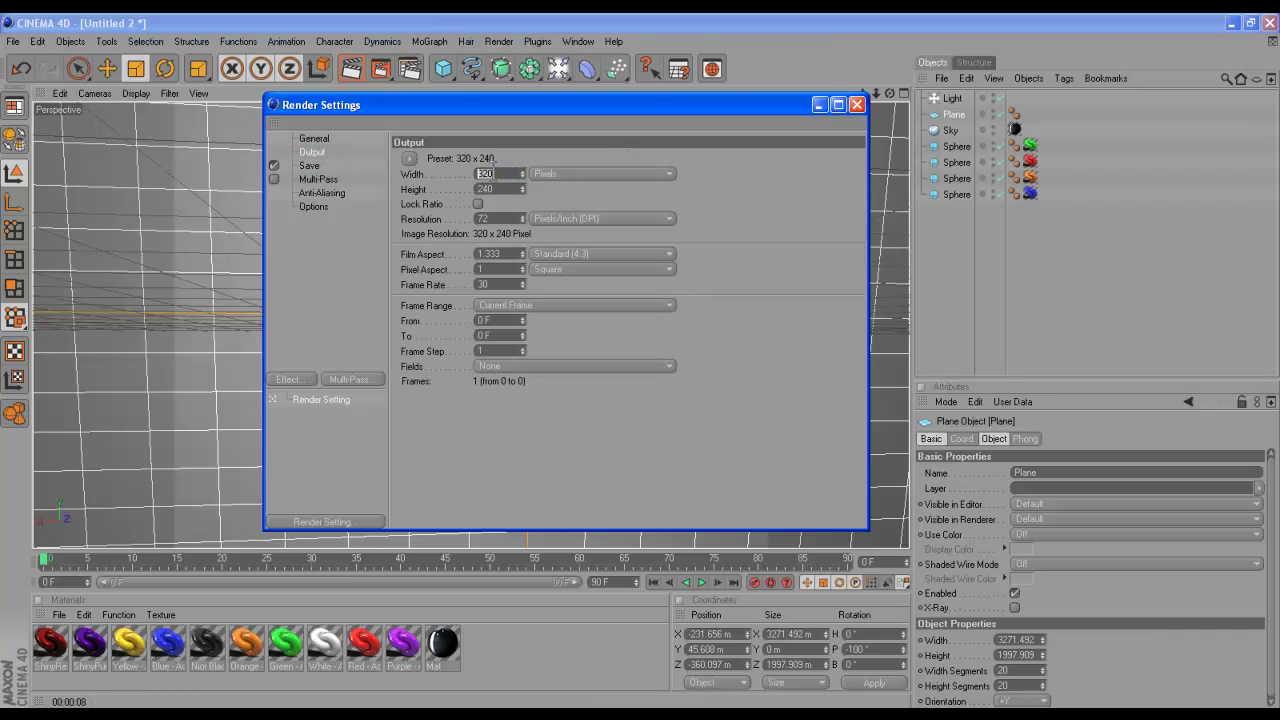
text(1280)
key(Tab)
key(Right)
text(7)
key(BackSpace)
key(BackSpace)
key(BackSpace)
key(BackSpace)
text(720)
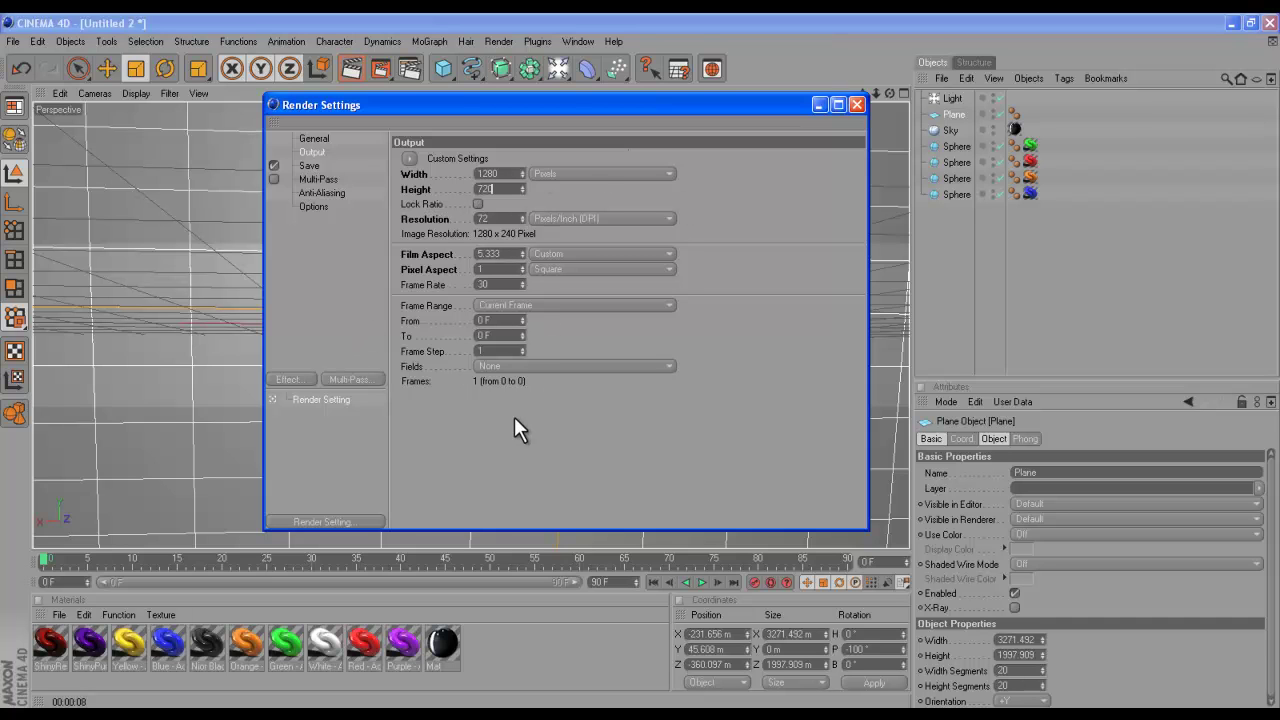
click(525, 307)
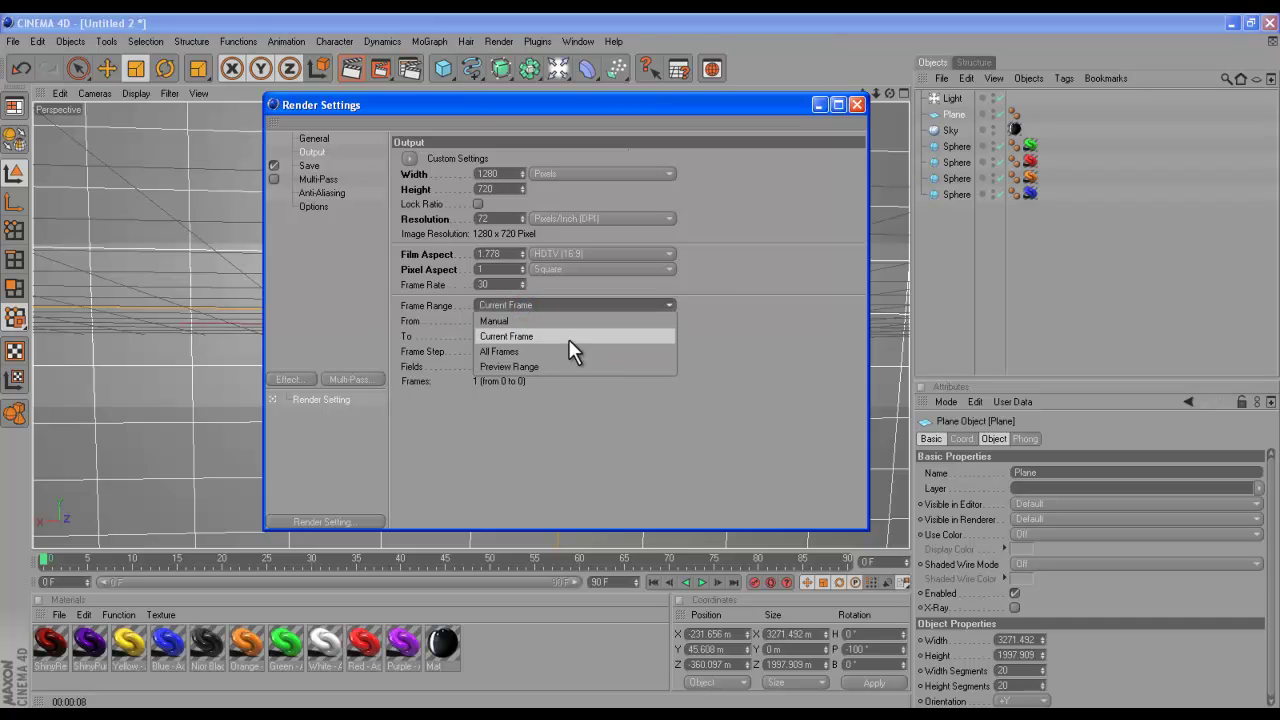
click(657, 466)
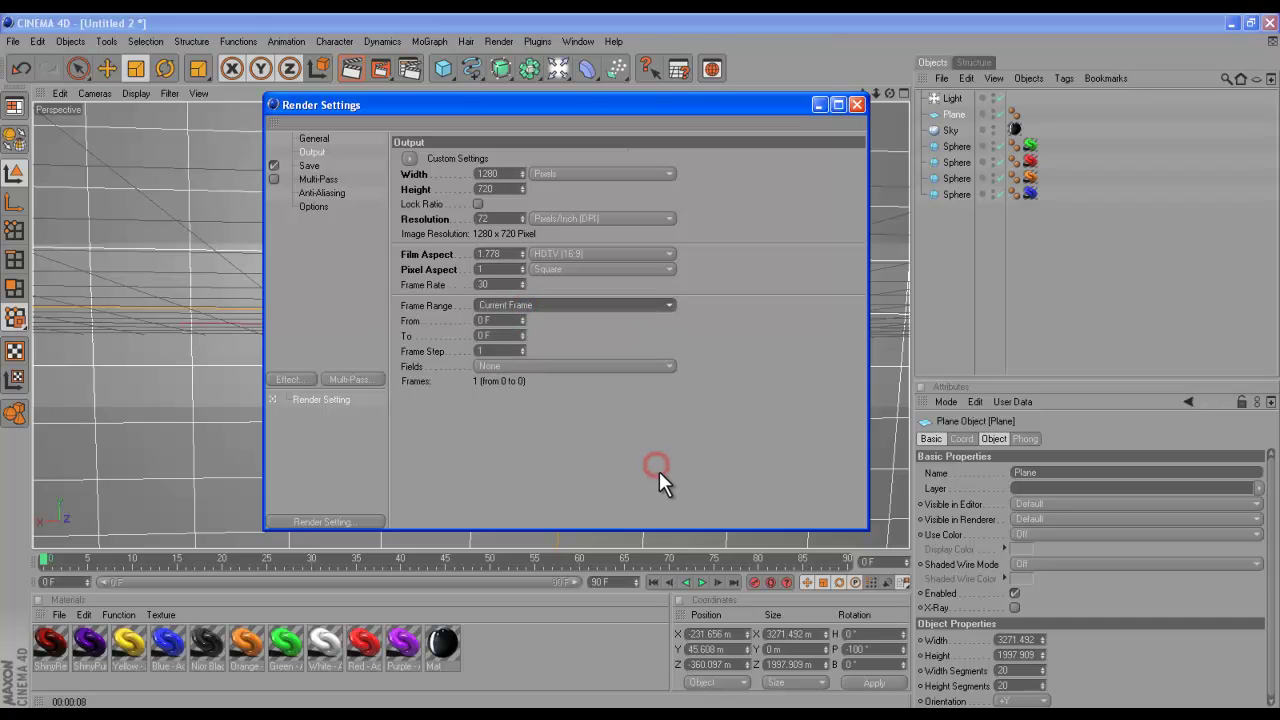
- Set the render to save to the Desktop under the file name Tutorial in JPEG format
click(302, 166)
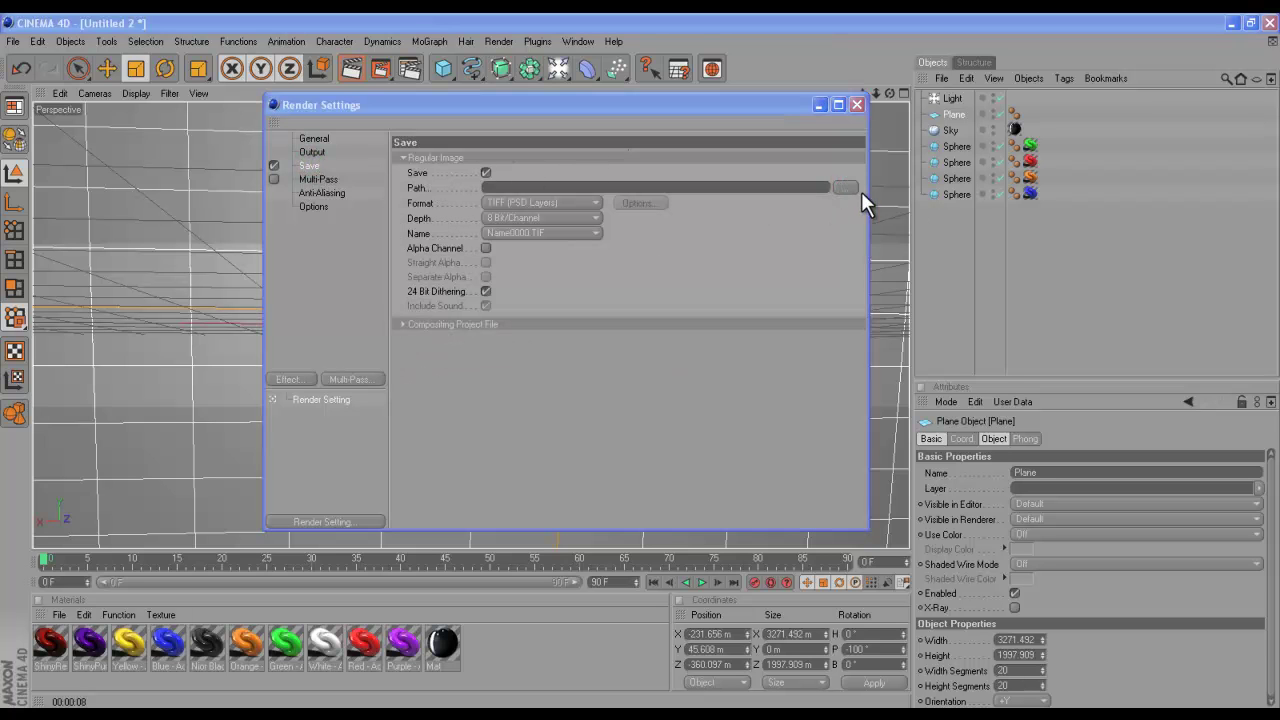
click(310, 302)
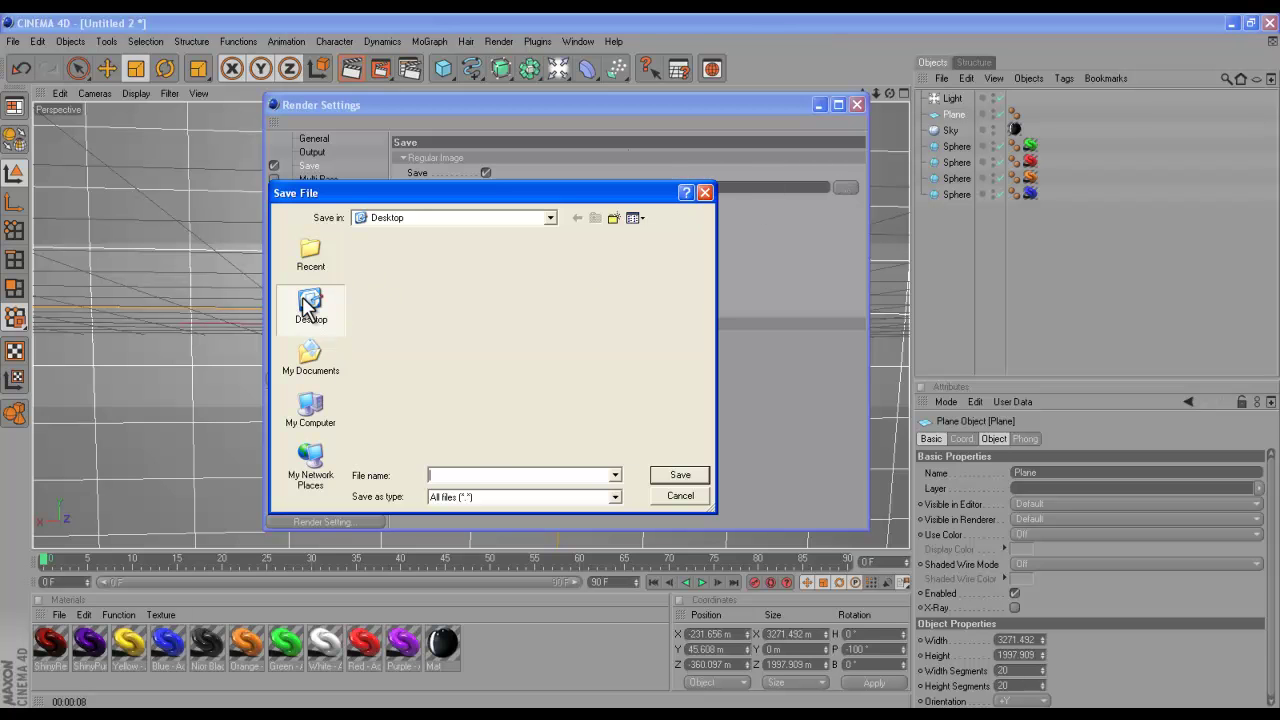
click(455, 476)
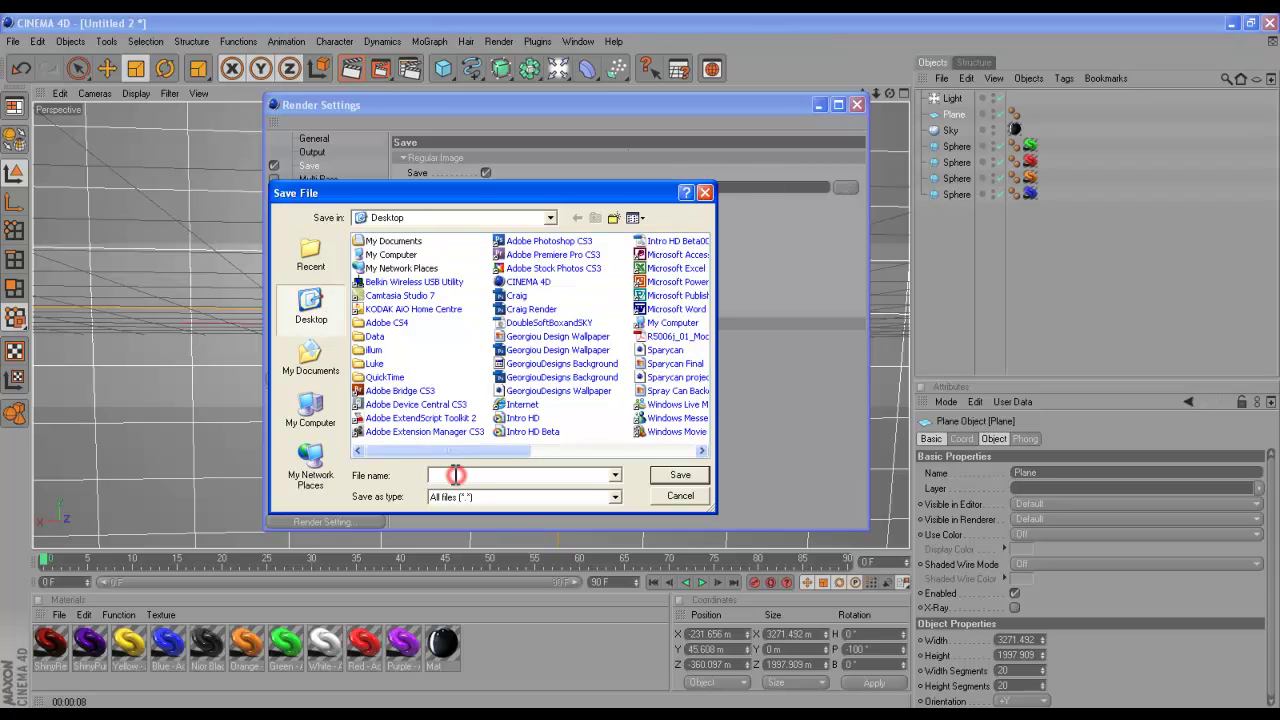
text(Tutorial)
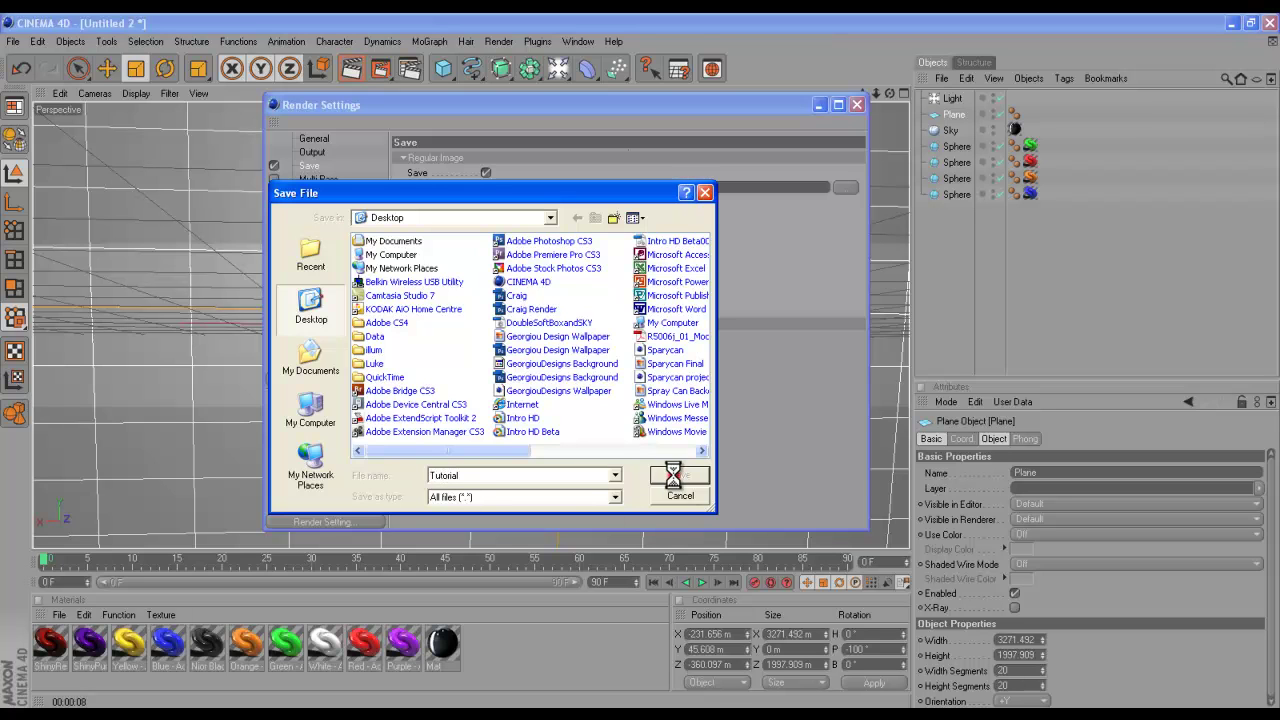
click(679, 475)
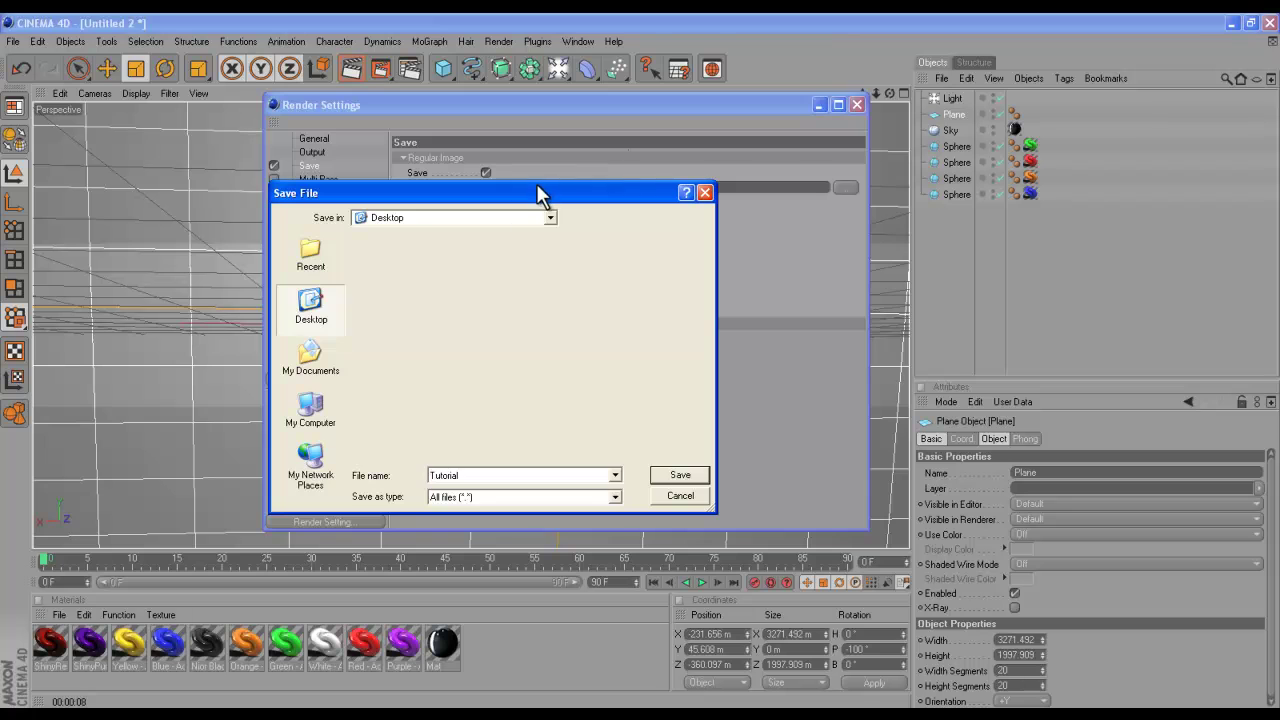
key(Return)
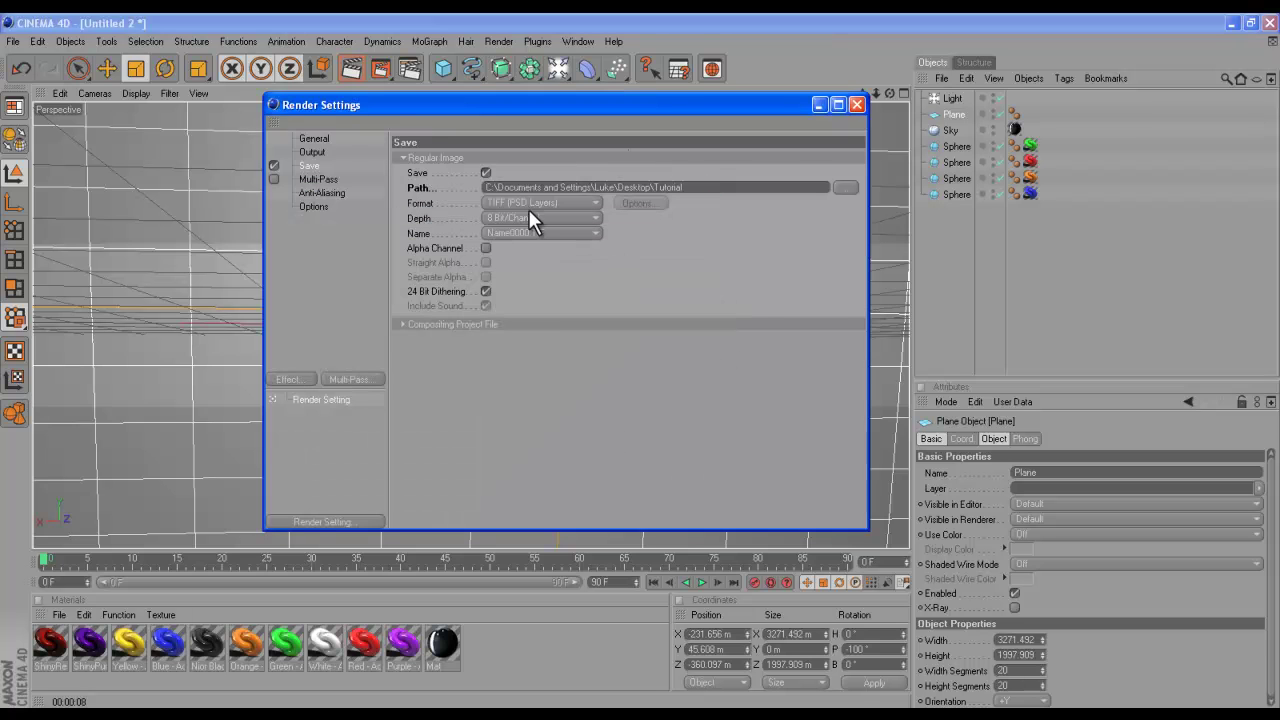
click(567, 202)
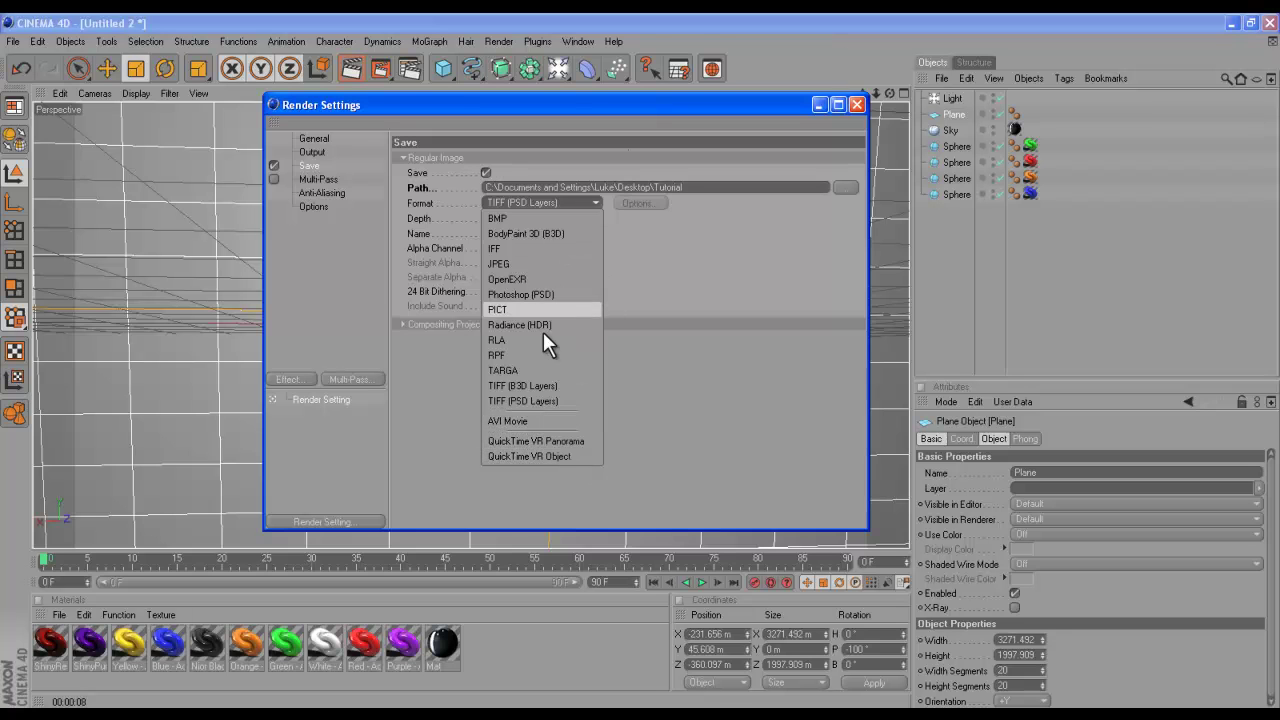
click(505, 263)
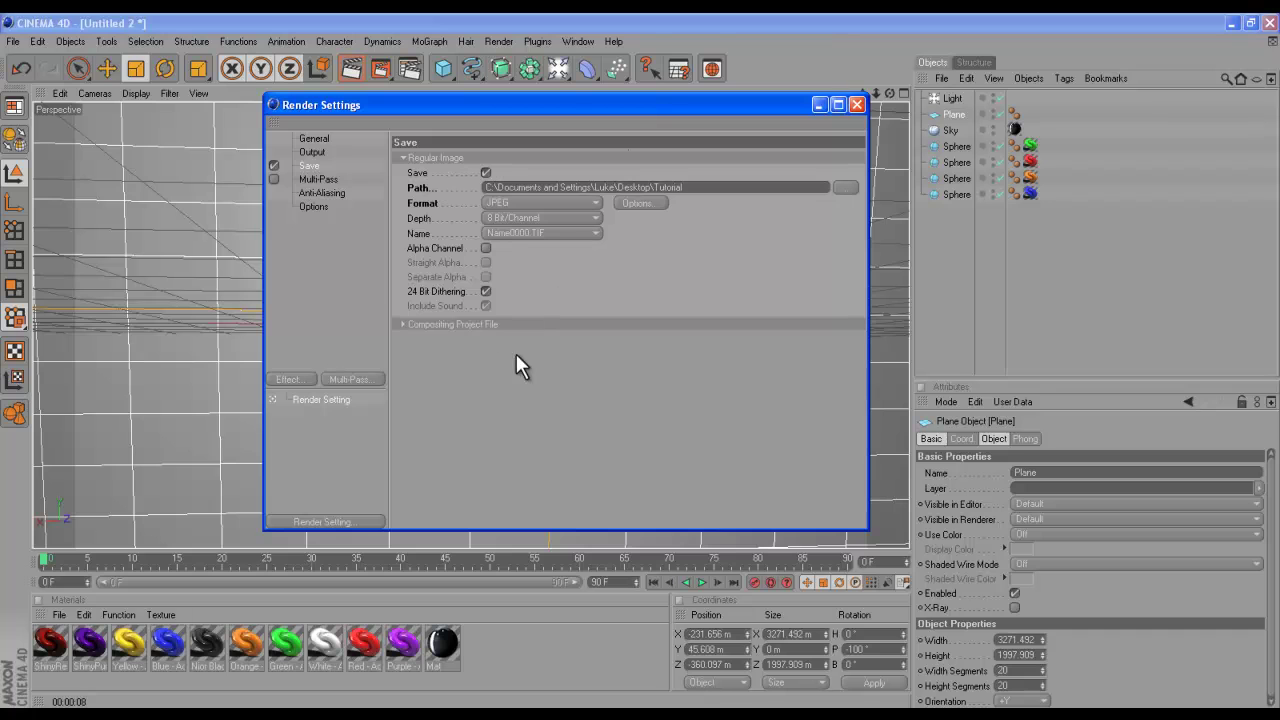
- Review the Multi-Pass, Anti-Aliasing and Options pages of the render settings, including the available anti-aliasing modes
click(316, 180)
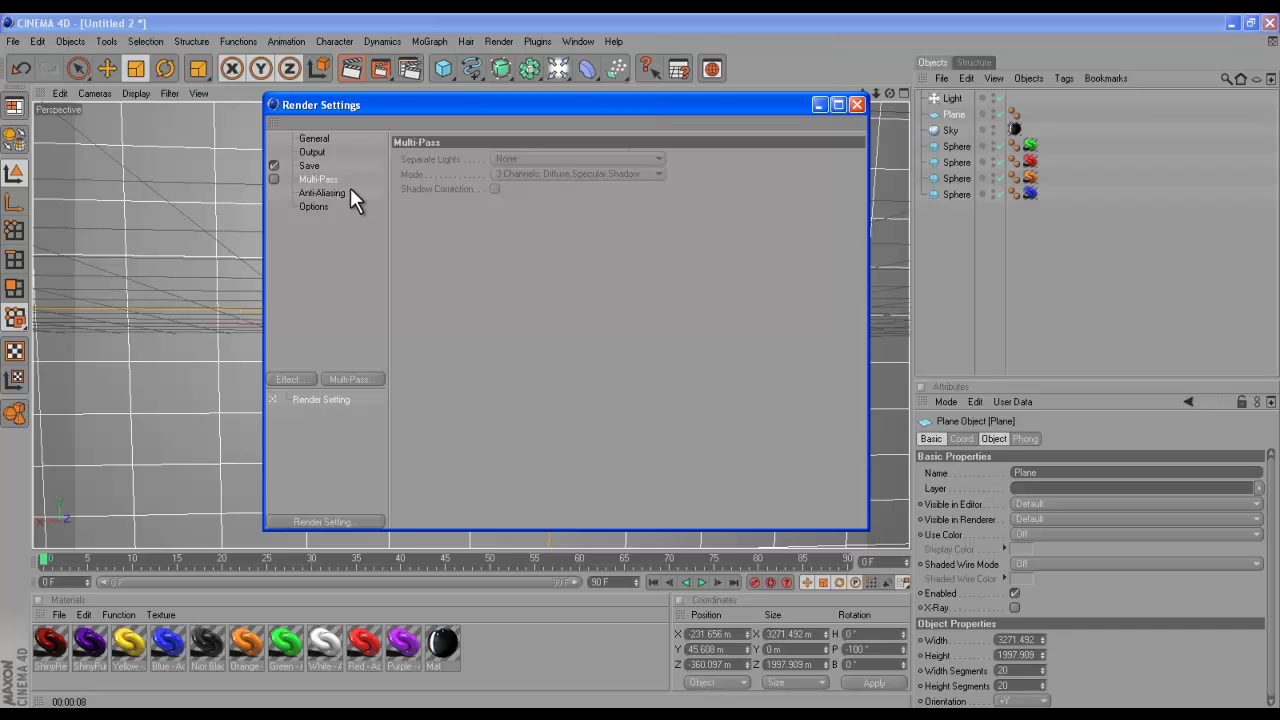
click(333, 194)
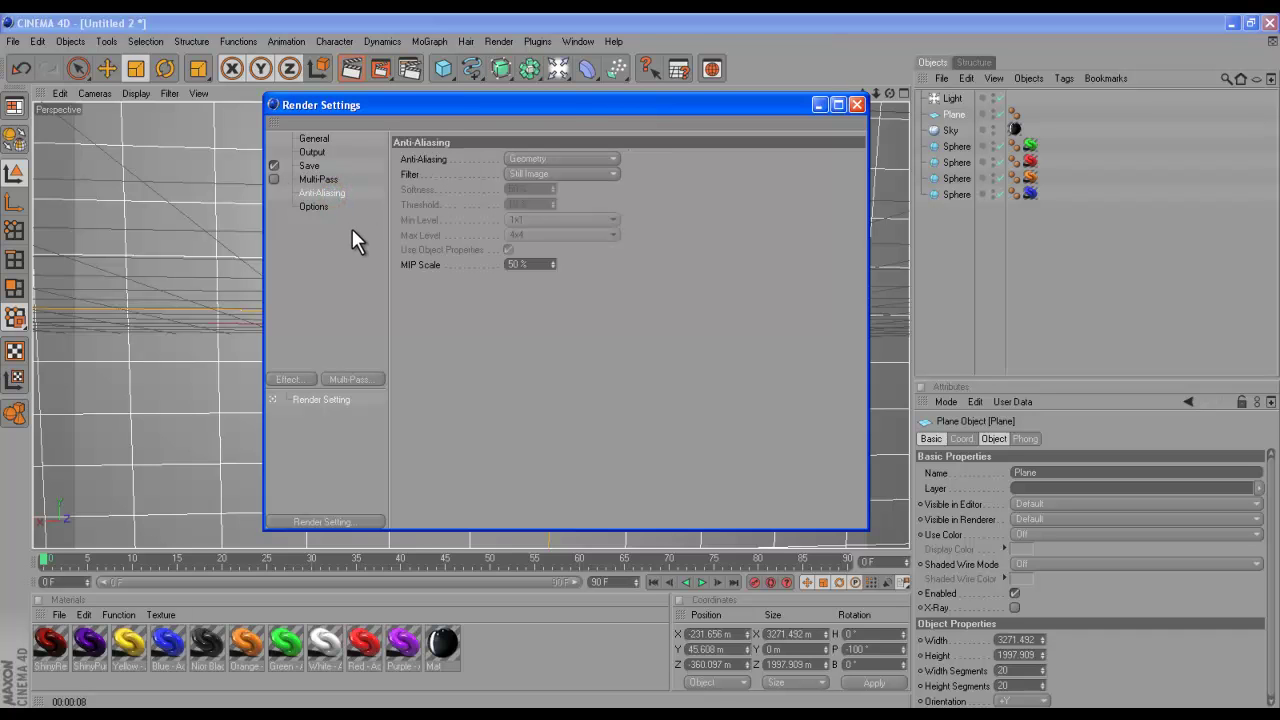
drag(569, 96, 627, 252)
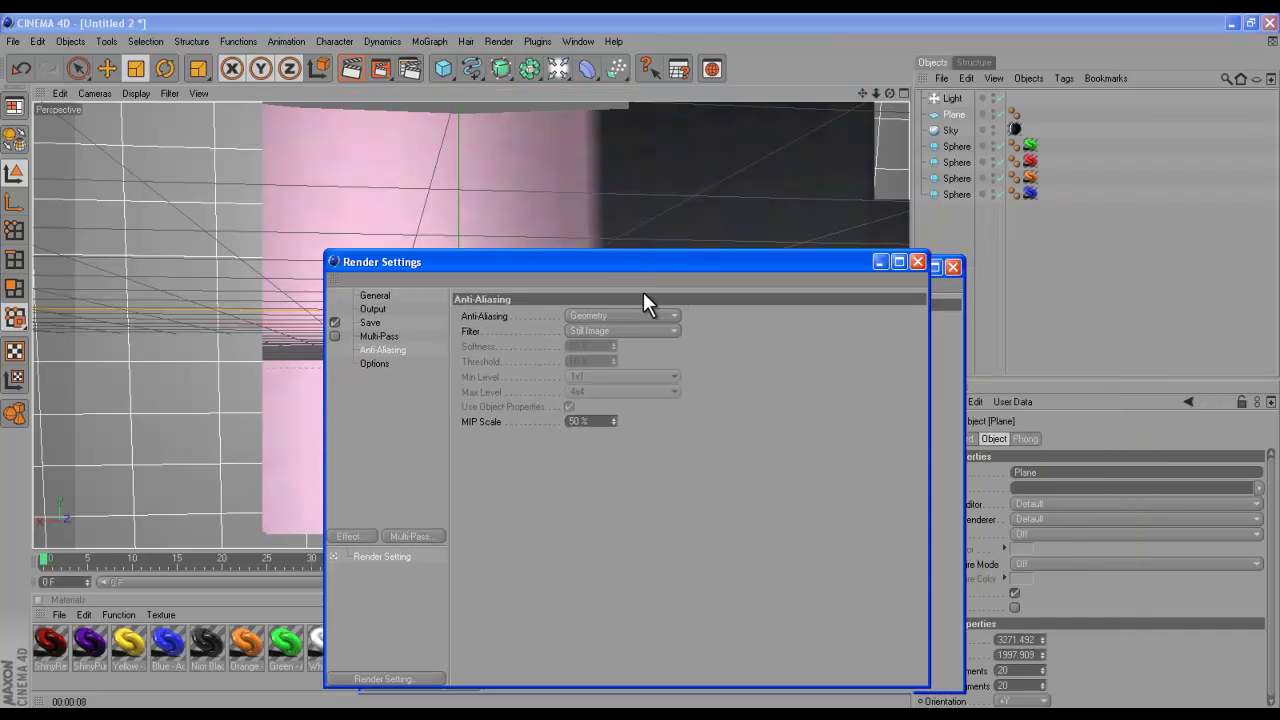
click(630, 314)
click(630, 321)
drag(629, 259, 598, 153)
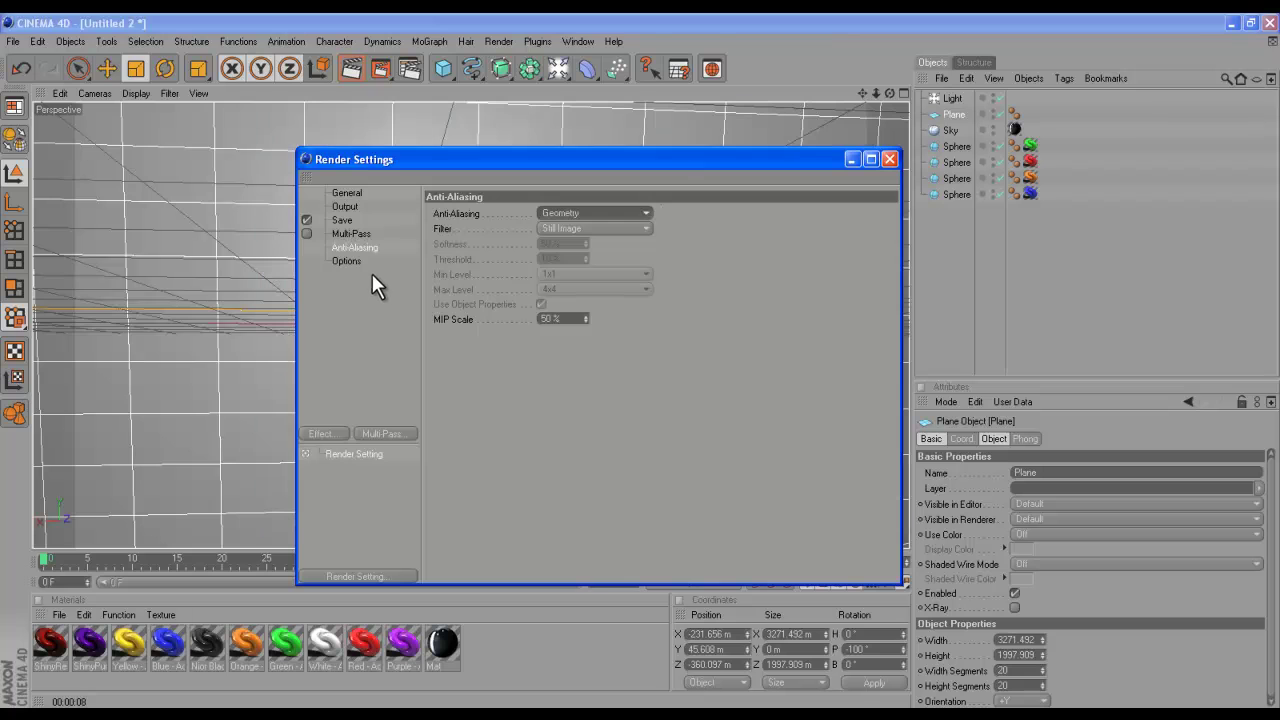
click(347, 261)
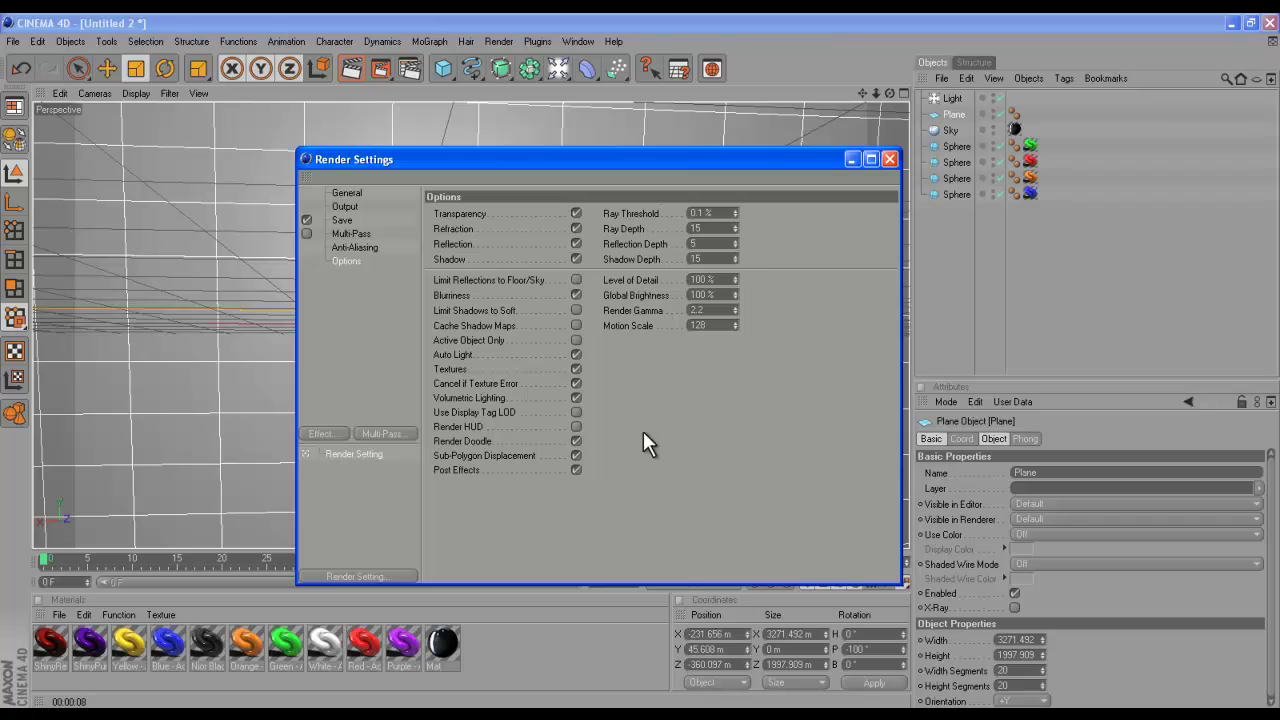
- Add the Ambient Occlusion and Global Illumination effects to the render settings and close them
click(334, 432)
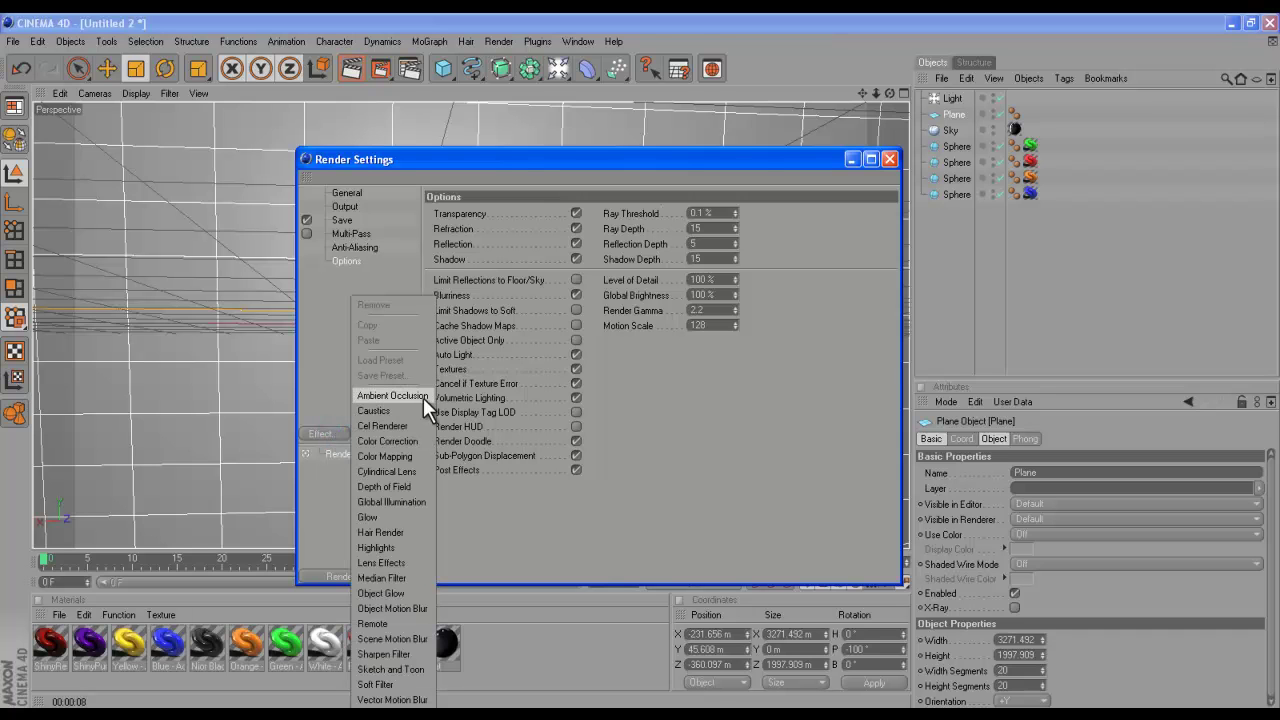
click(391, 395)
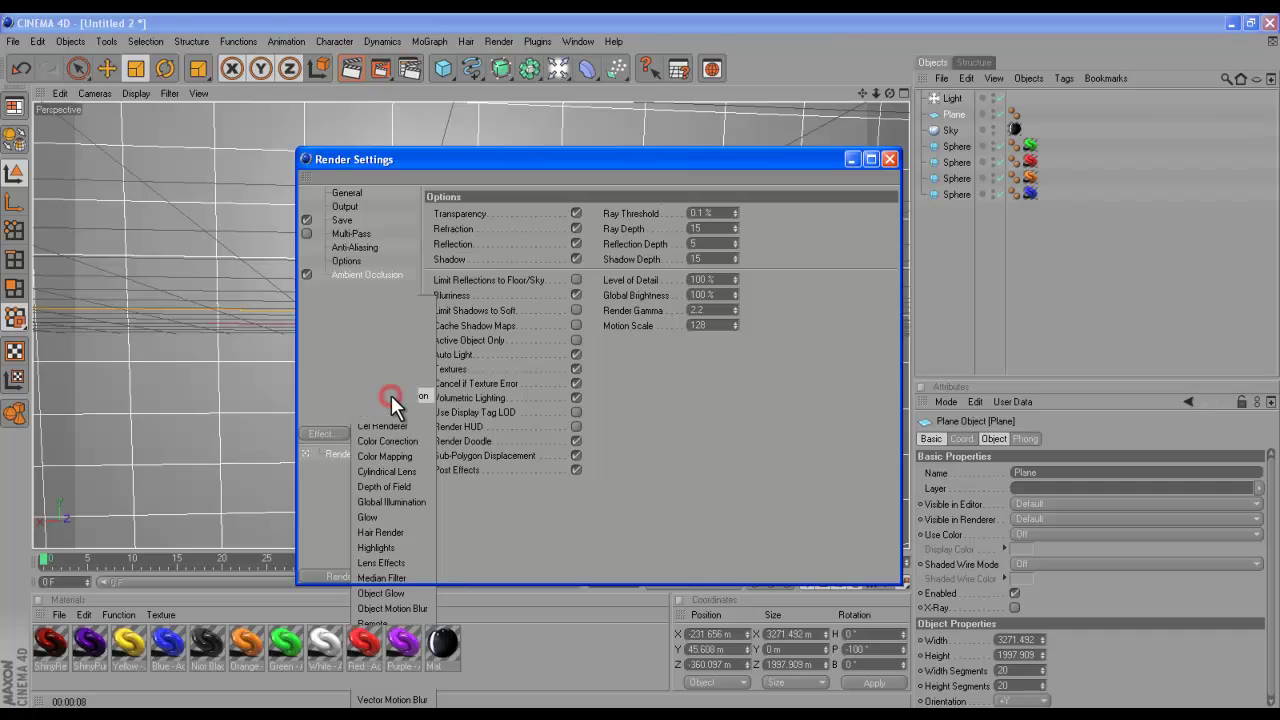
click(318, 276)
click(333, 436)
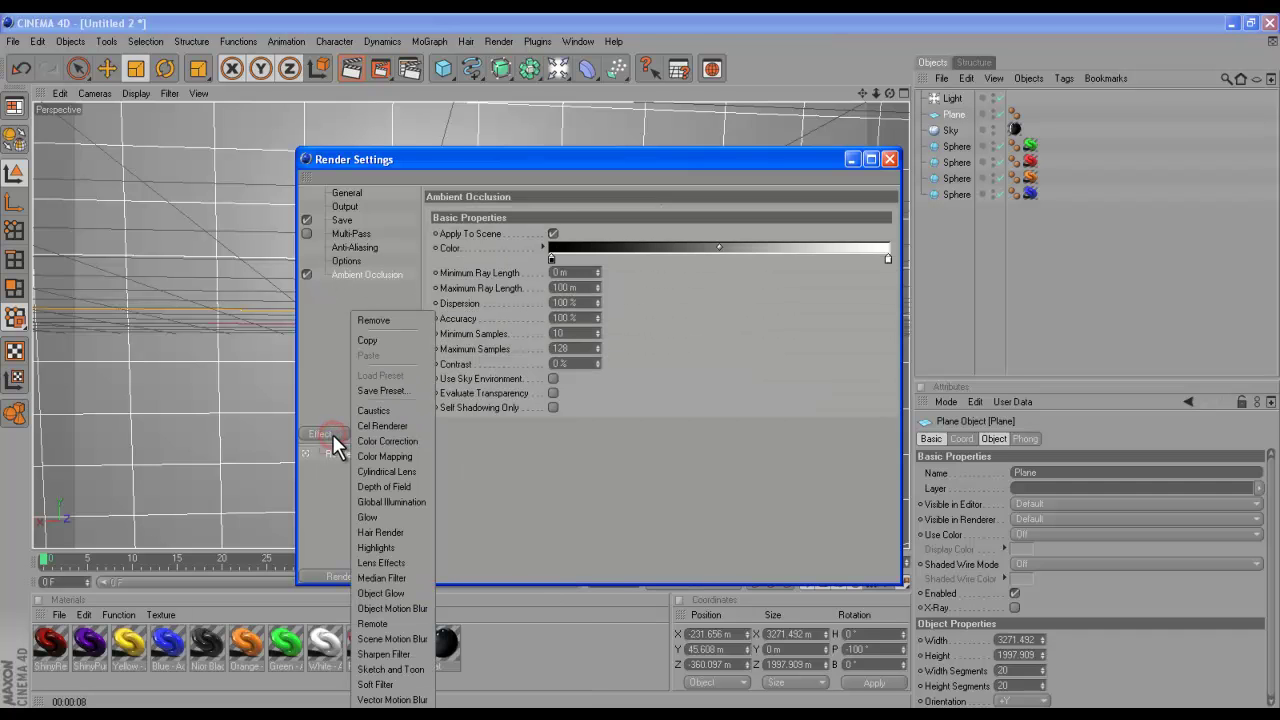
click(391, 501)
click(307, 275)
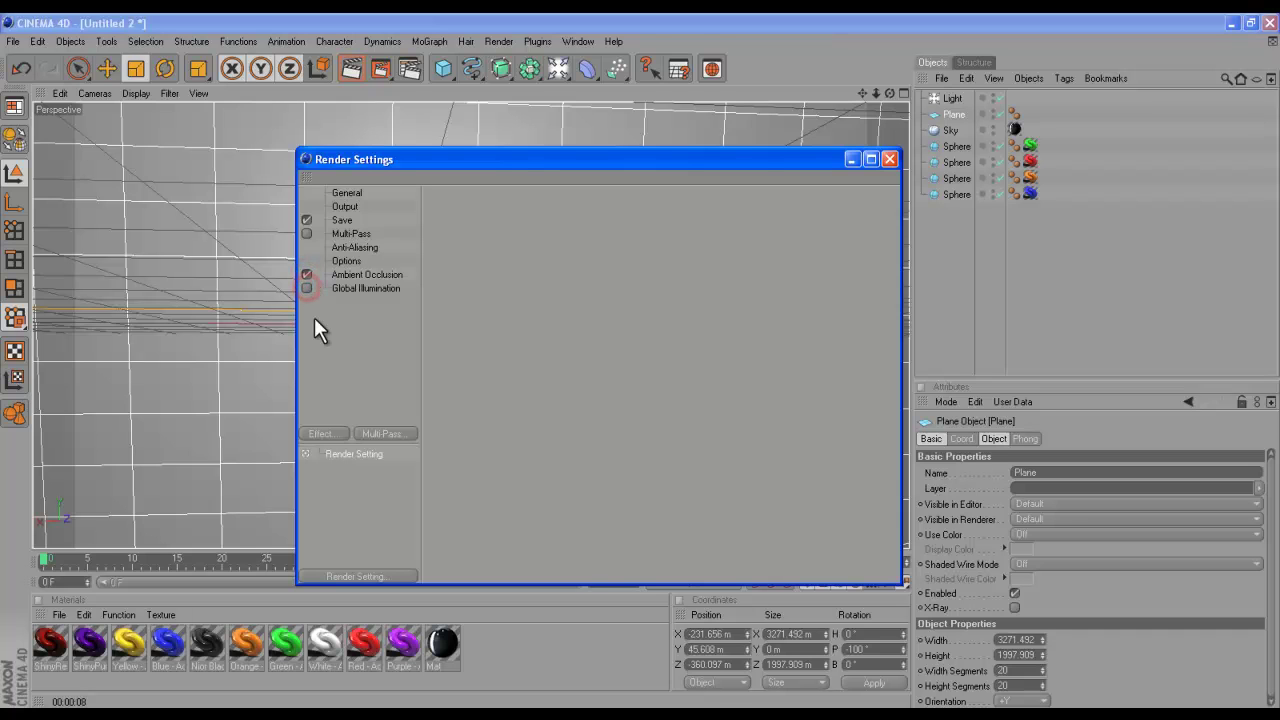
click(889, 159)
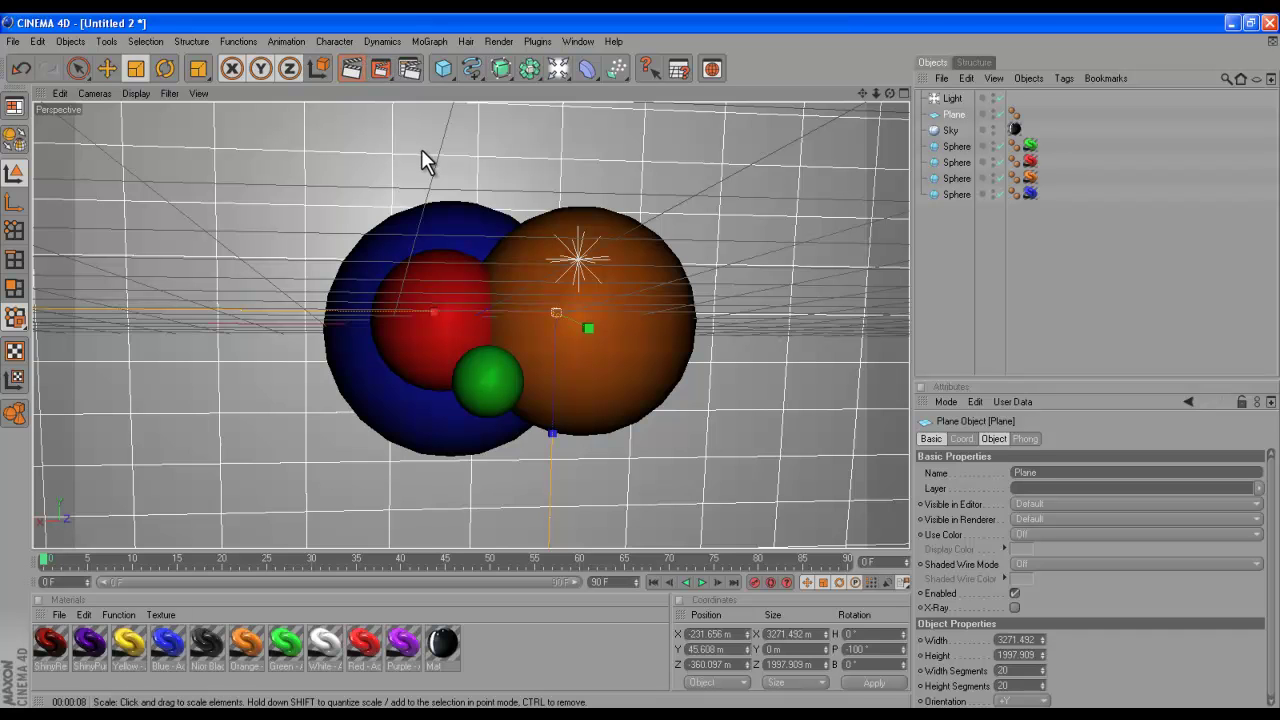
- Render the scene as a final image in a maximized Pictures window and check the commands for saving the picture
click(381, 68)
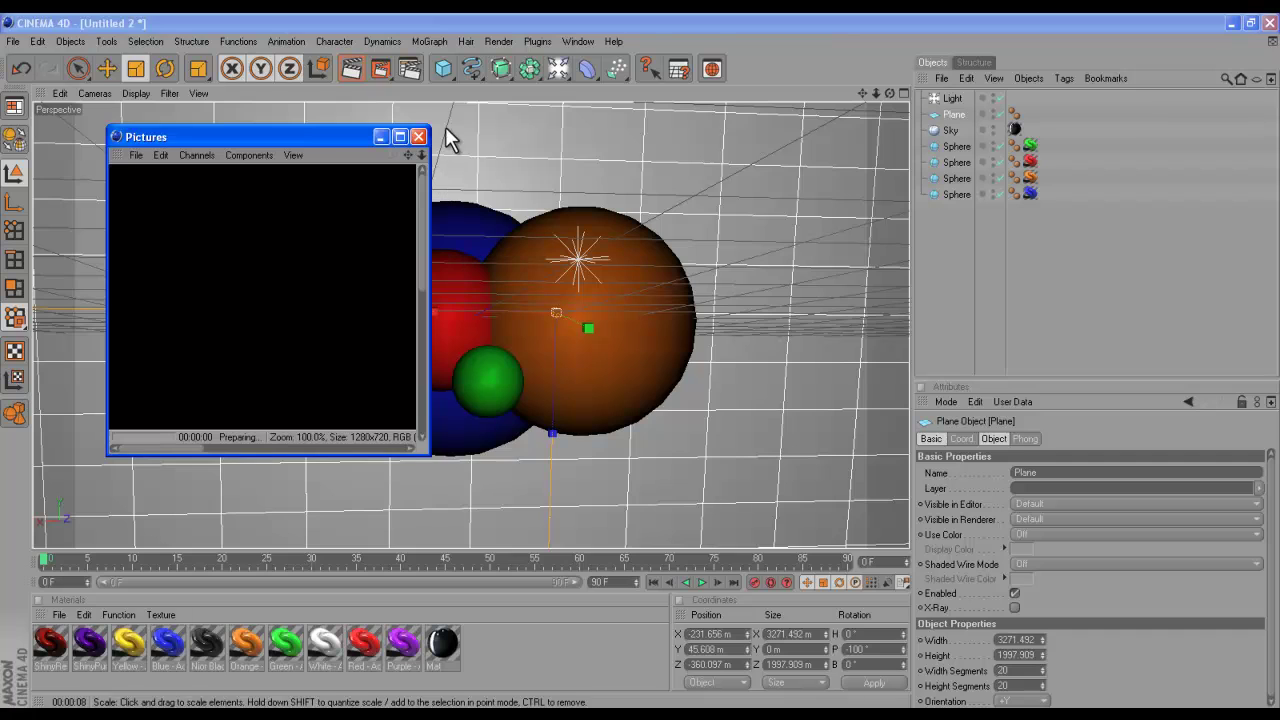
click(399, 136)
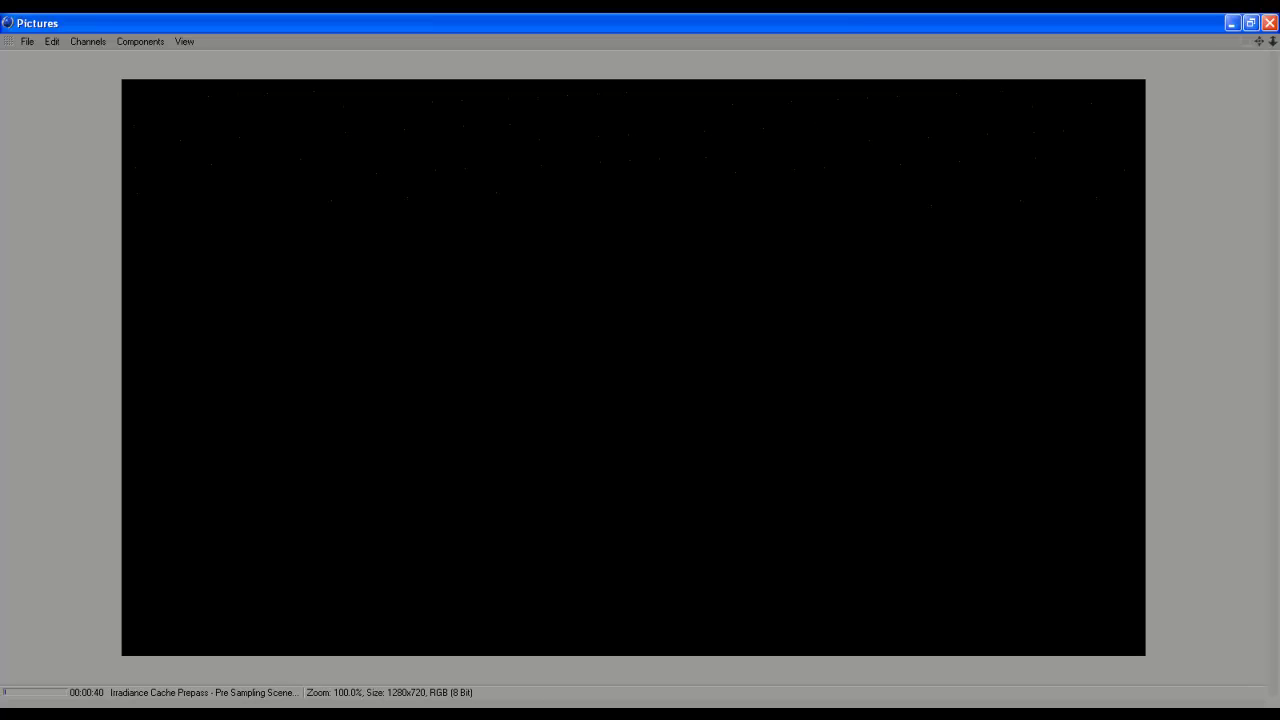
click(526, 705)
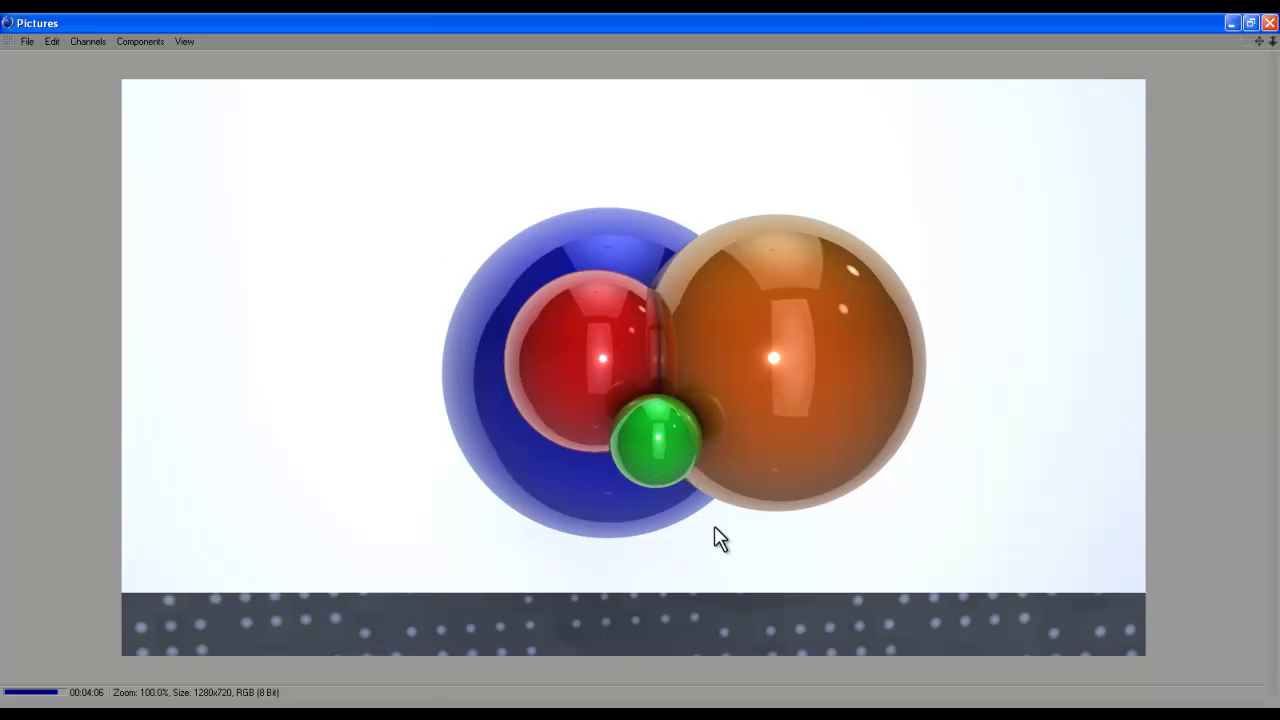
click(27, 41)
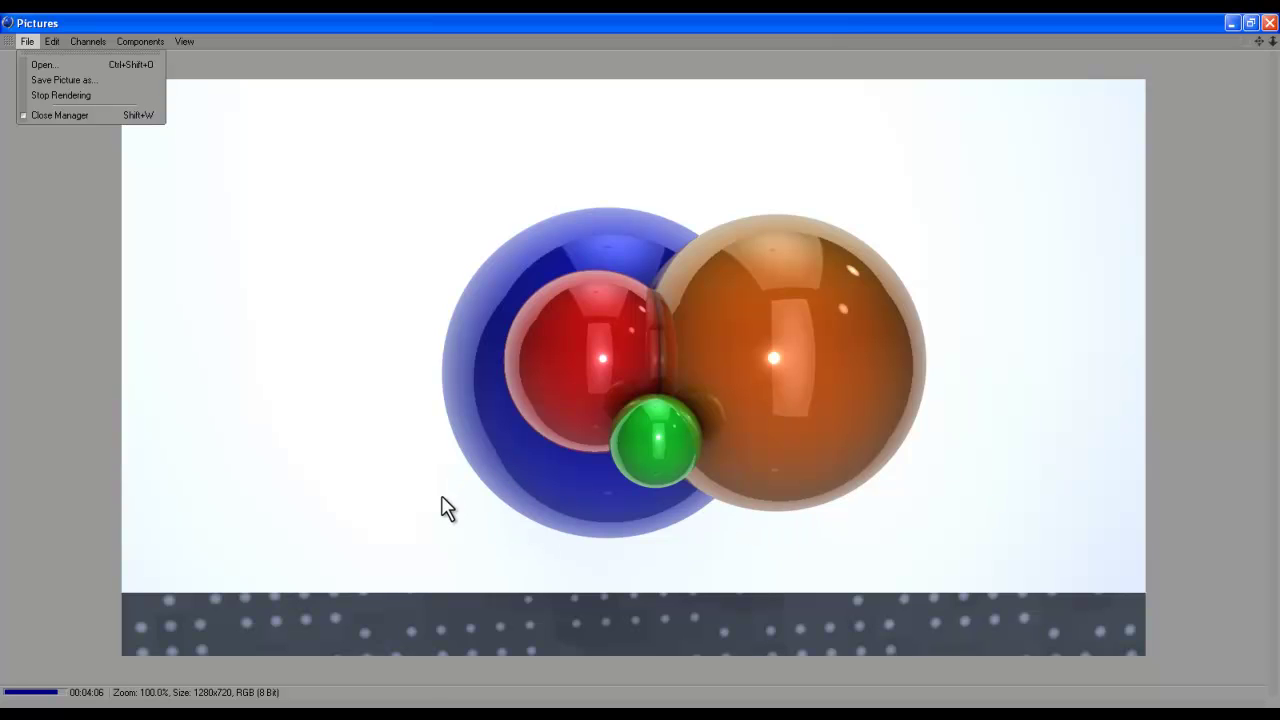
click(329, 686)
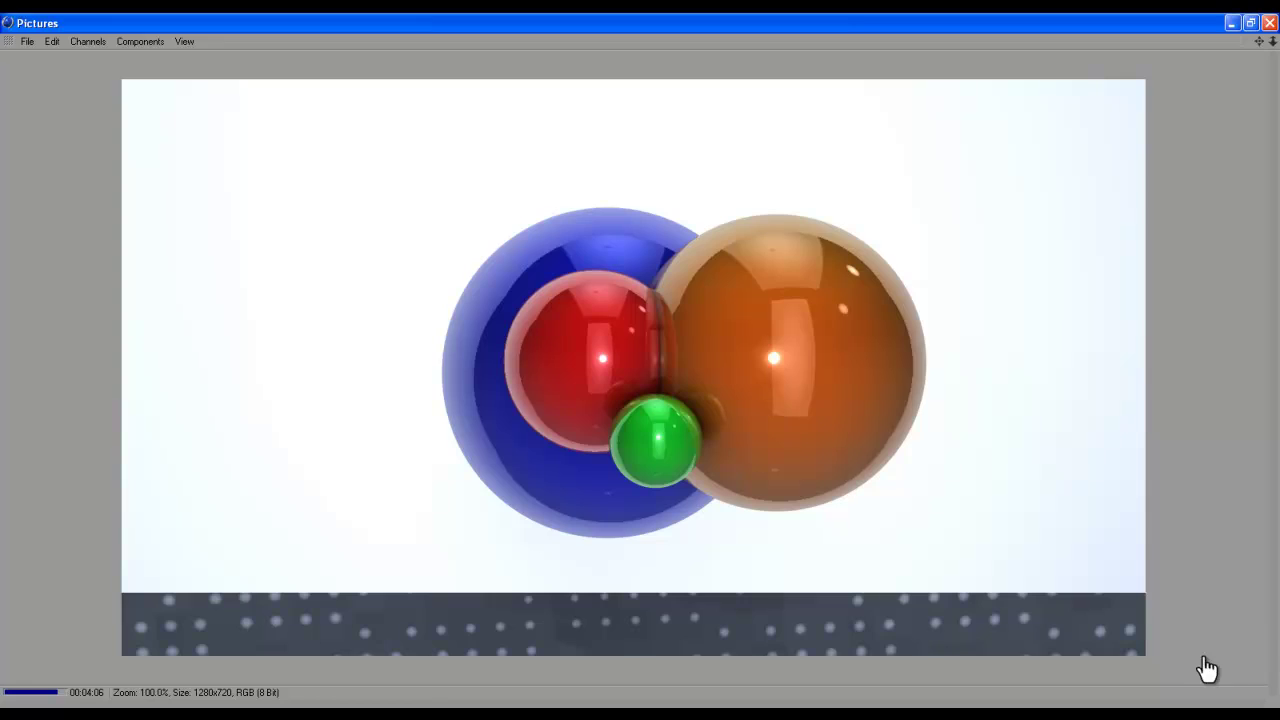